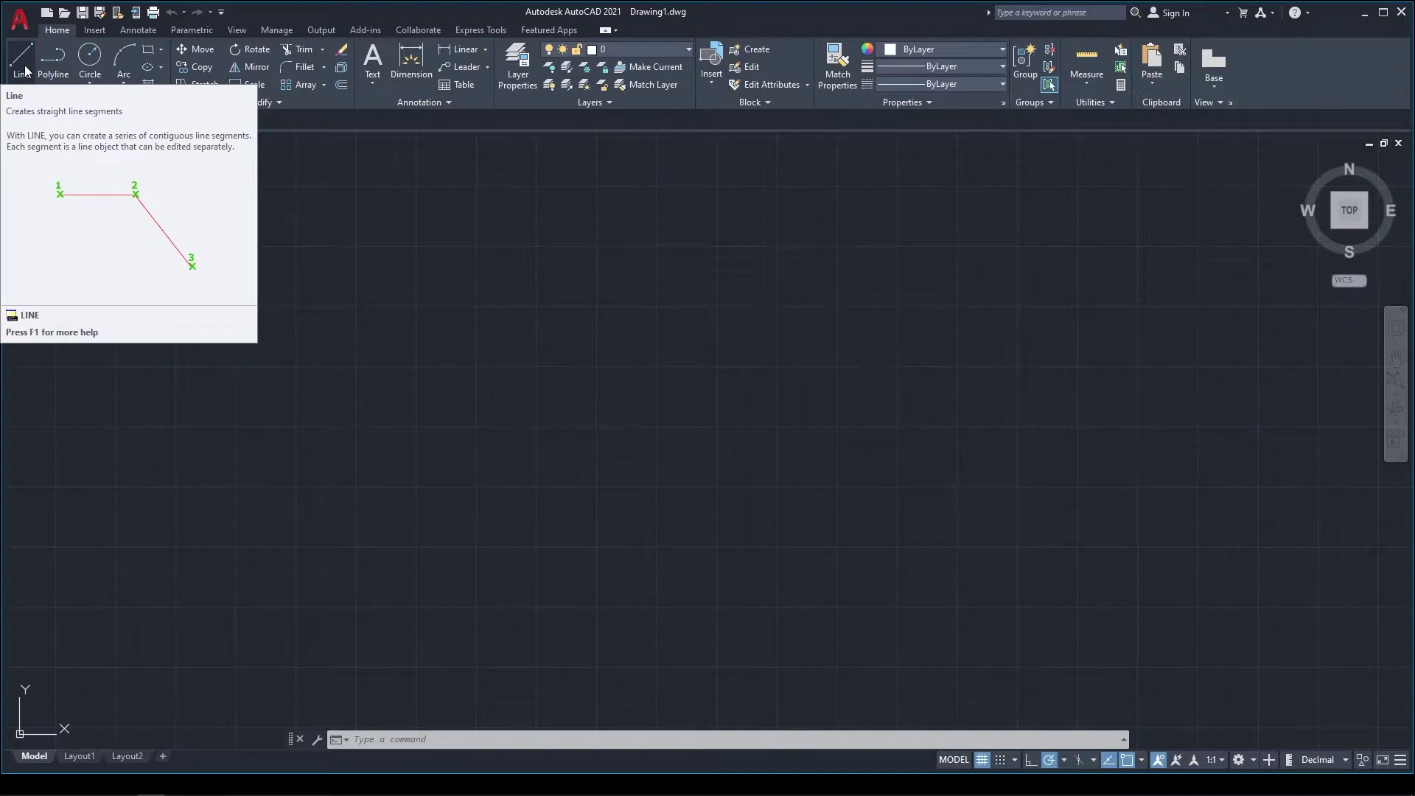
- Draw a five-segment open stepped outline with LINE, including a 500-unit leftward bottom edge
{"action": "left_click", "coordinate": [26, 70]}
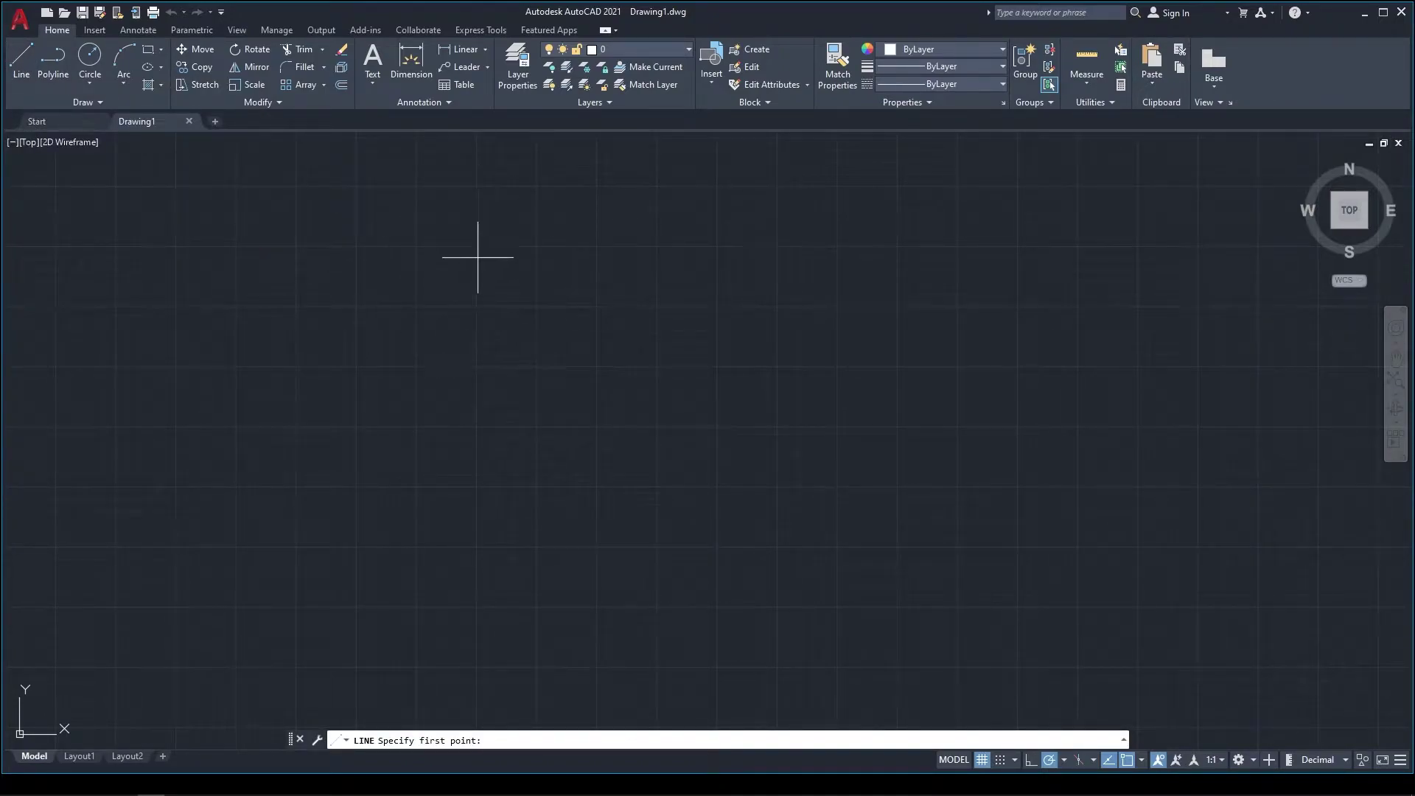
{"action": "left_click", "coordinate": [417, 247]}
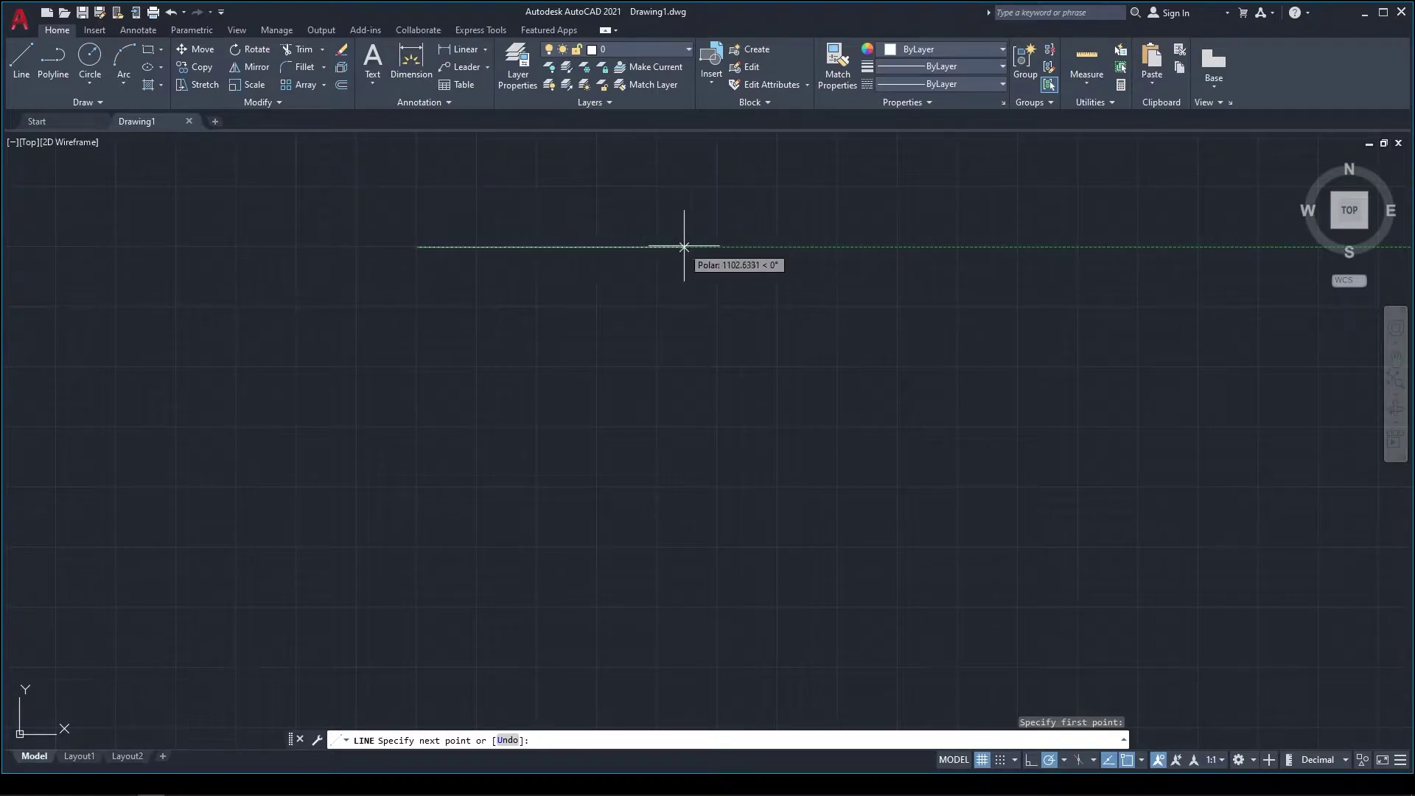
{"action": "left_click", "coordinate": [719, 247]}
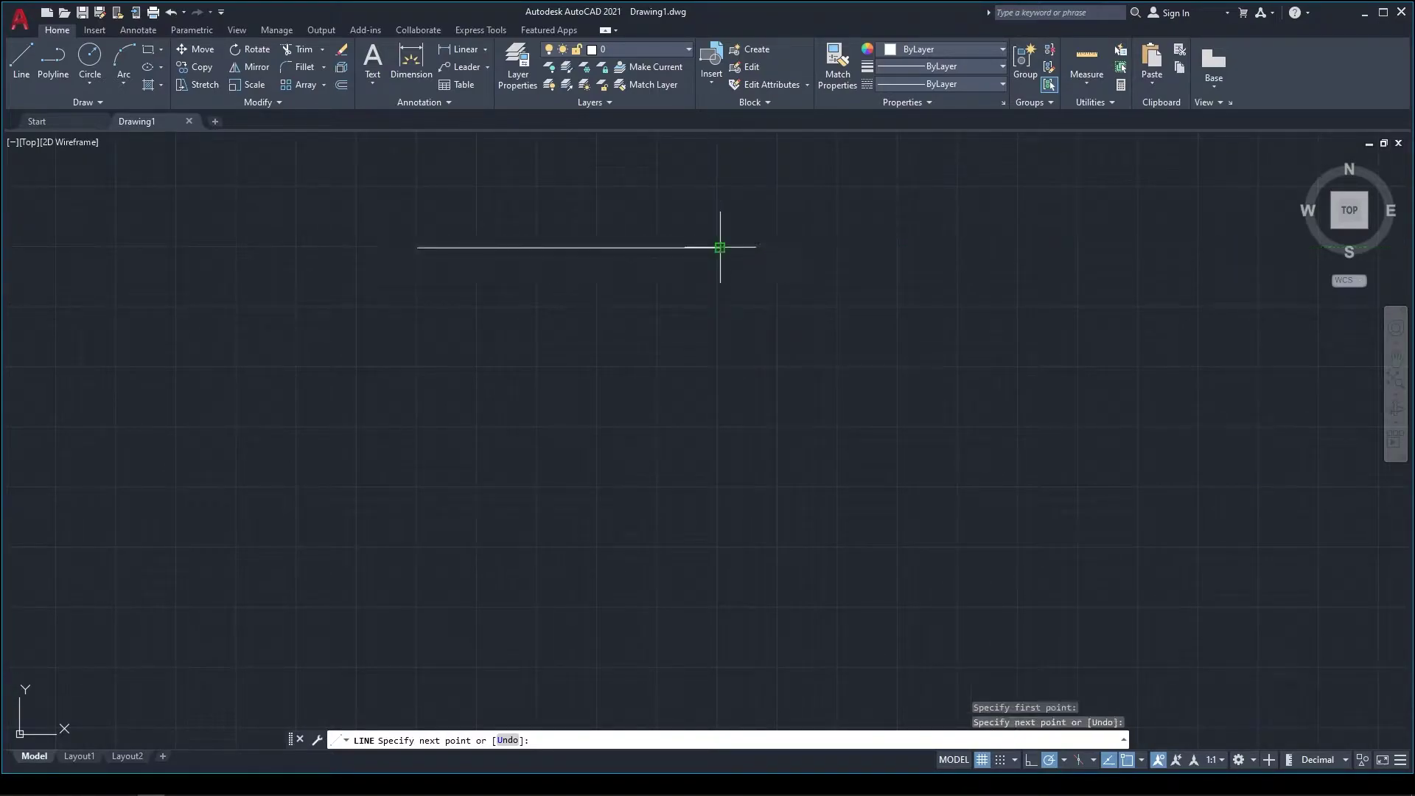
{"action": "left_click", "coordinate": [720, 426]}
{"action": "type", "text": "500"}
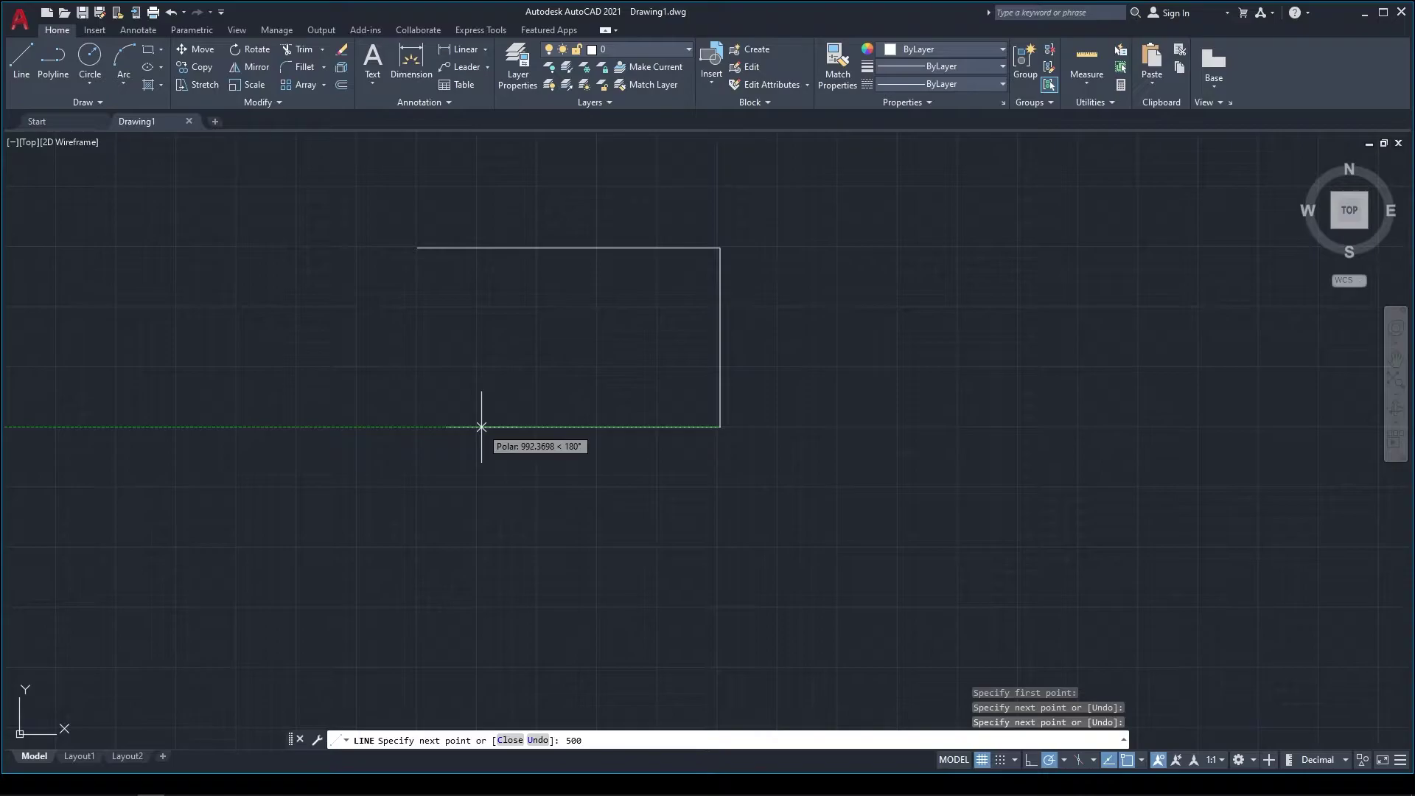
{"action": "key", "text": "Return"}
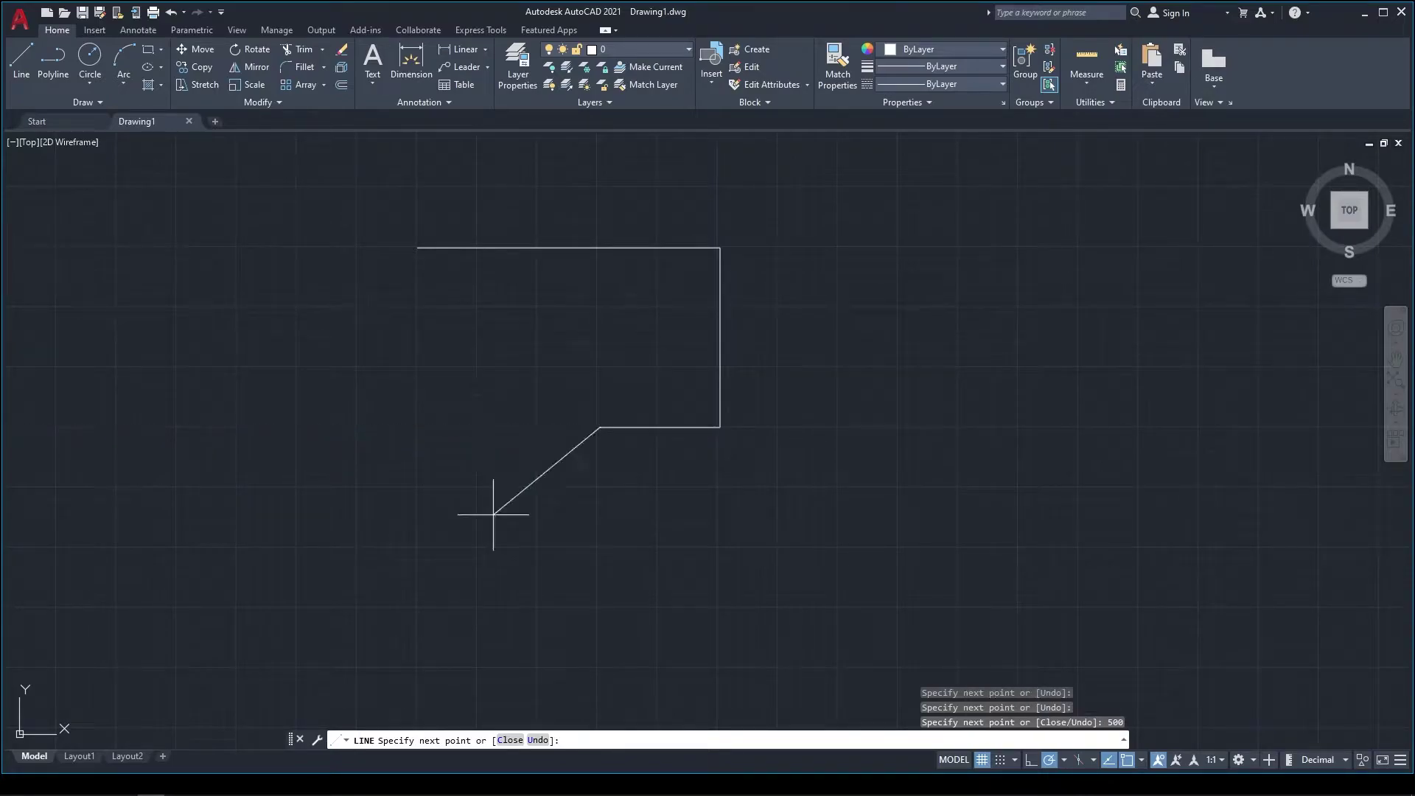
{"action": "left_click", "coordinate": [600, 369]}
{"action": "left_click", "coordinate": [485, 369]}
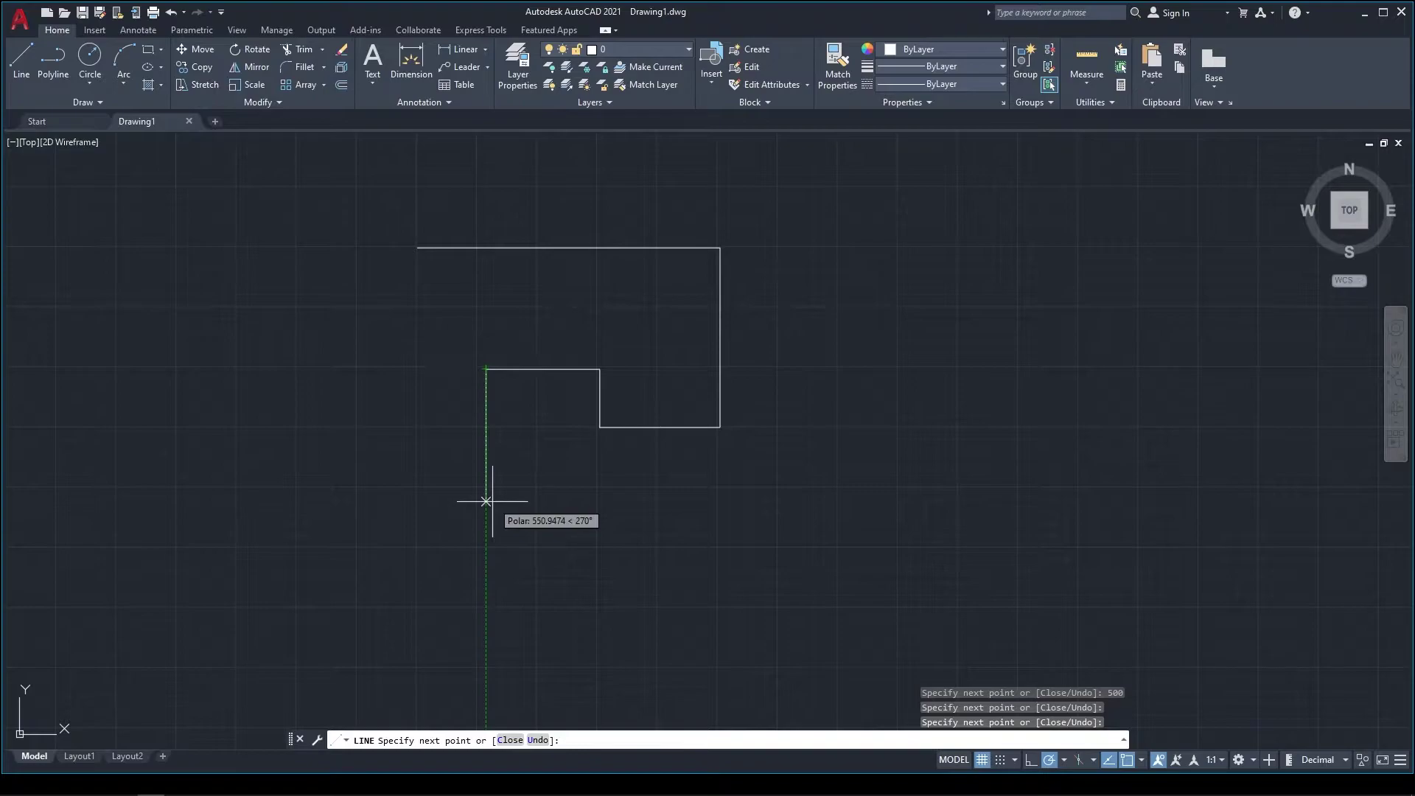
{"action": "key", "text": "Escape"}
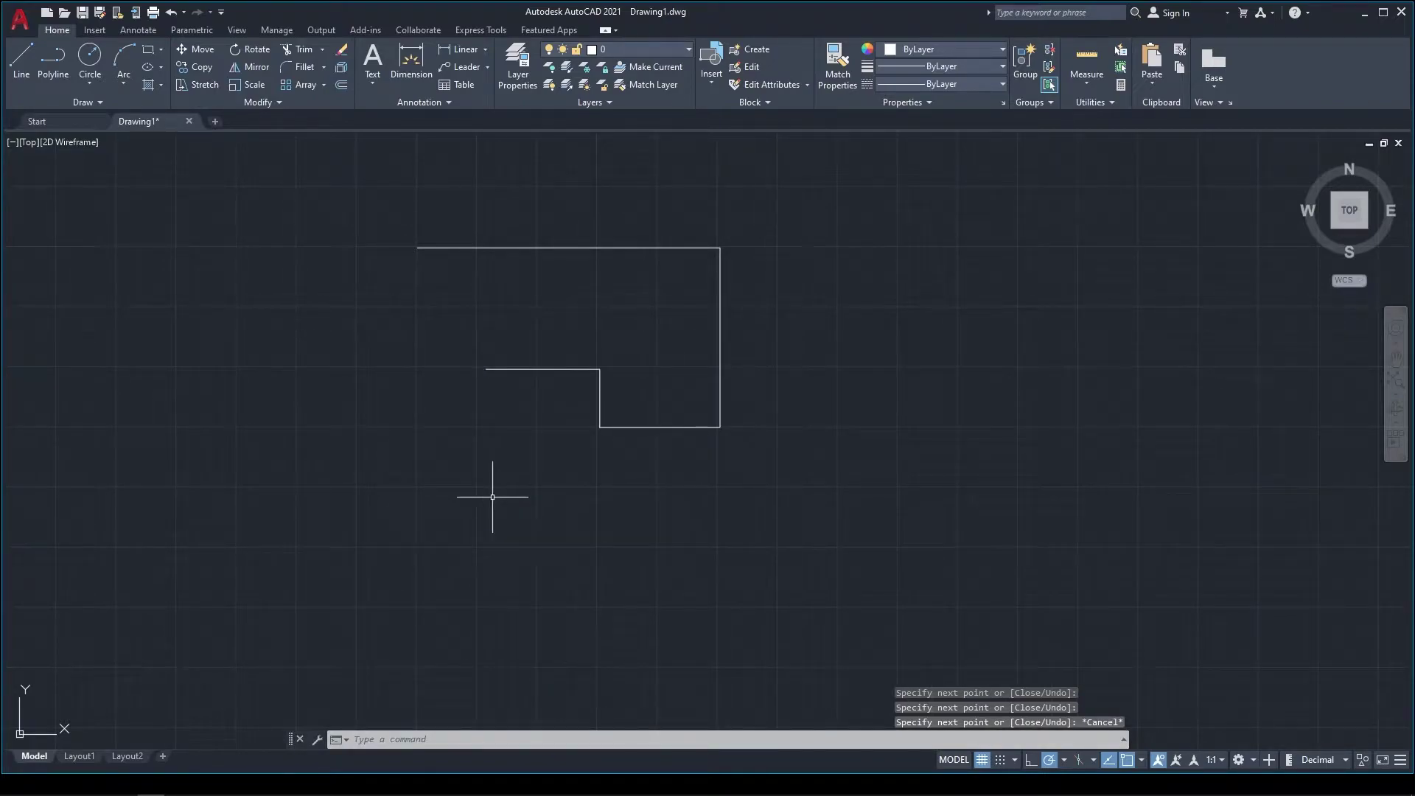
- Draw a matching six-corner stepped outline as one polyline to the right of the first
{"action": "left_click", "coordinate": [56, 68]}
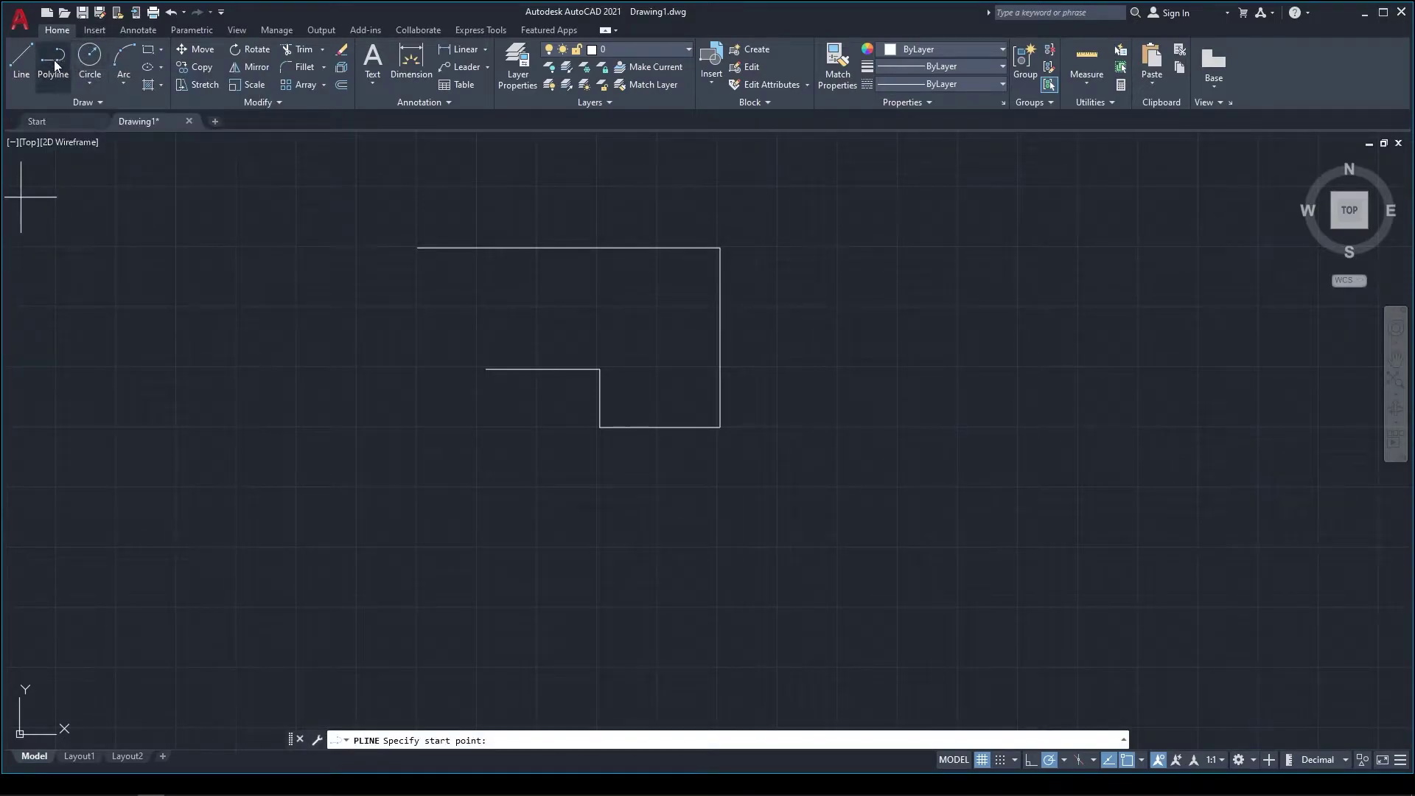
{"action": "middle_click_drag", "start_coordinate": [493, 327], "coordinate": [257, 336]}
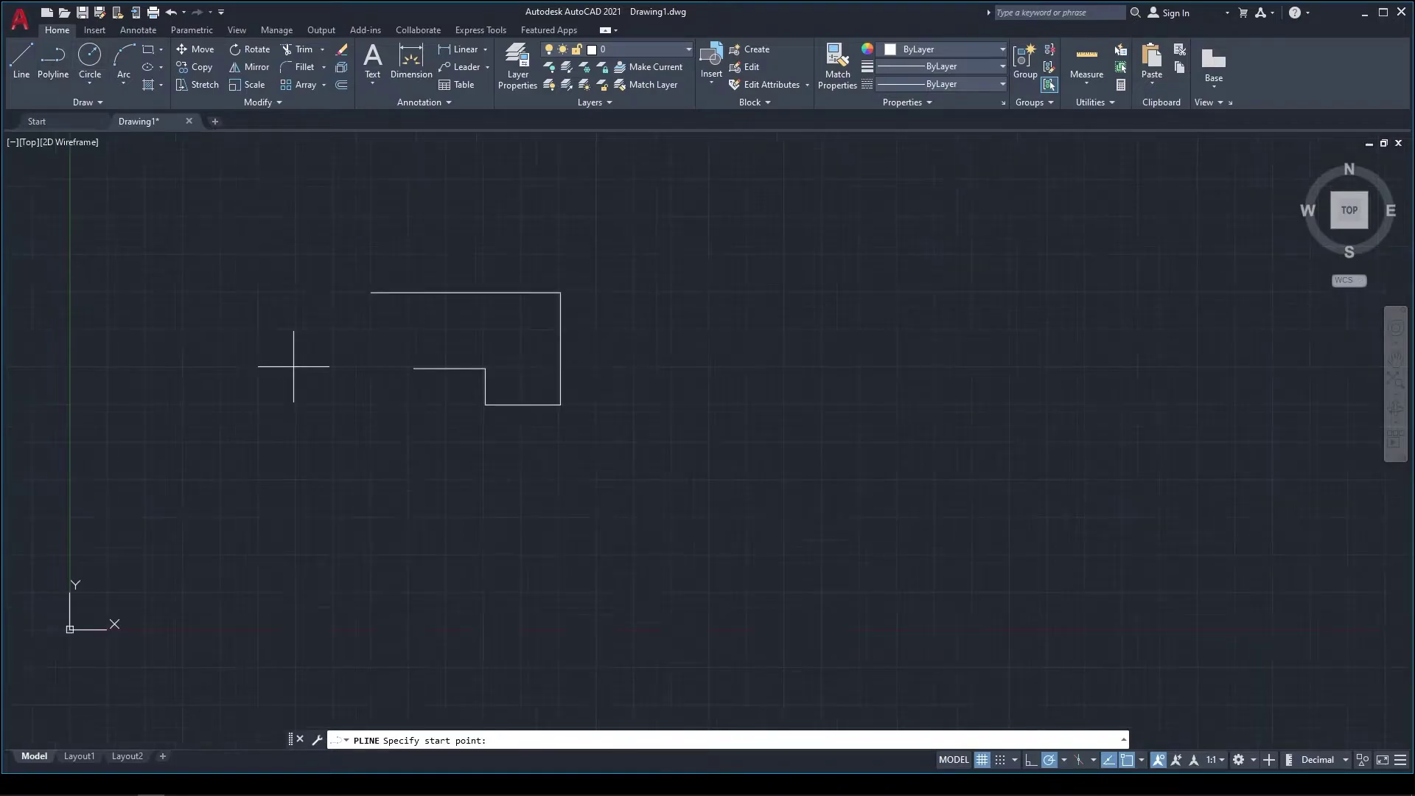
{"action": "left_click", "coordinate": [661, 257]}
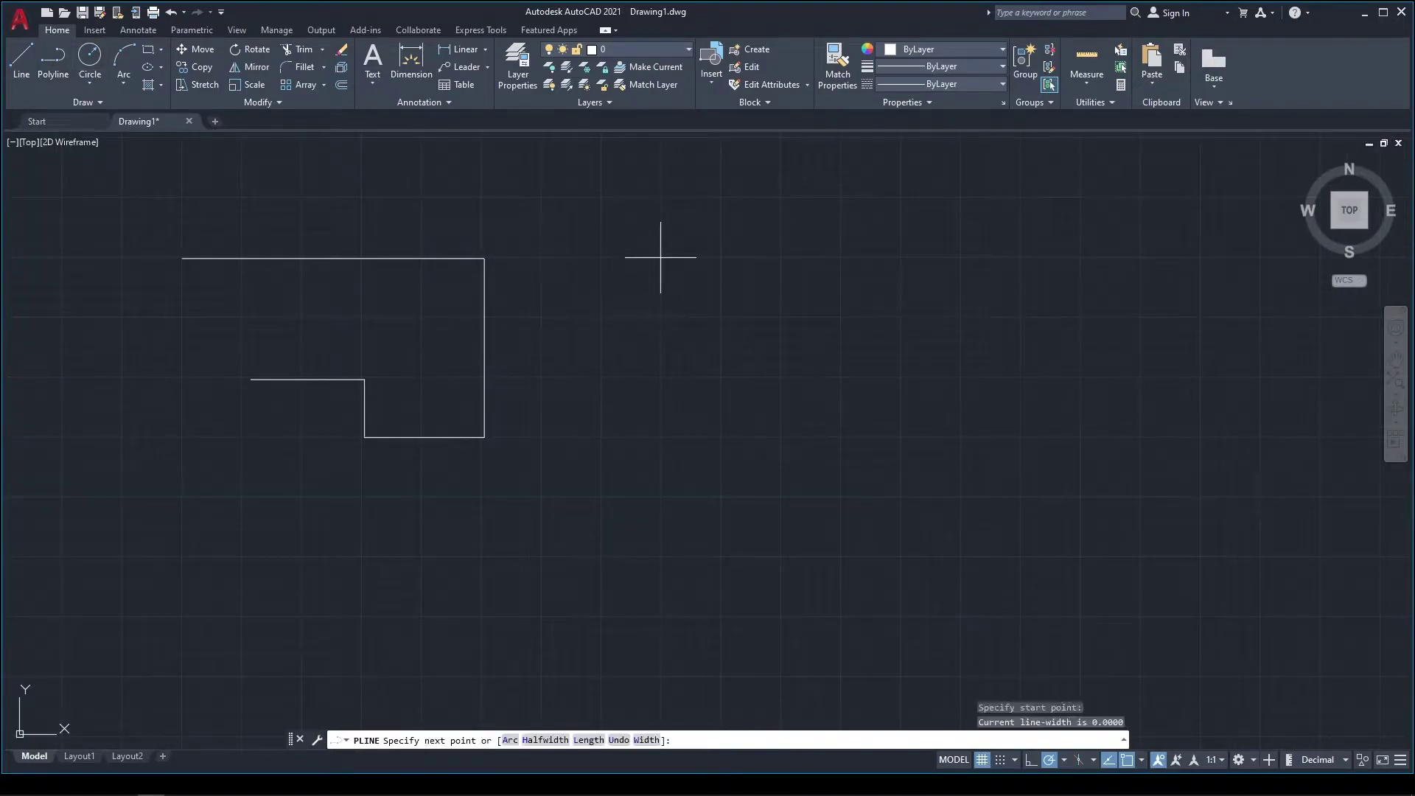
{"action": "left_click", "coordinate": [961, 257]}
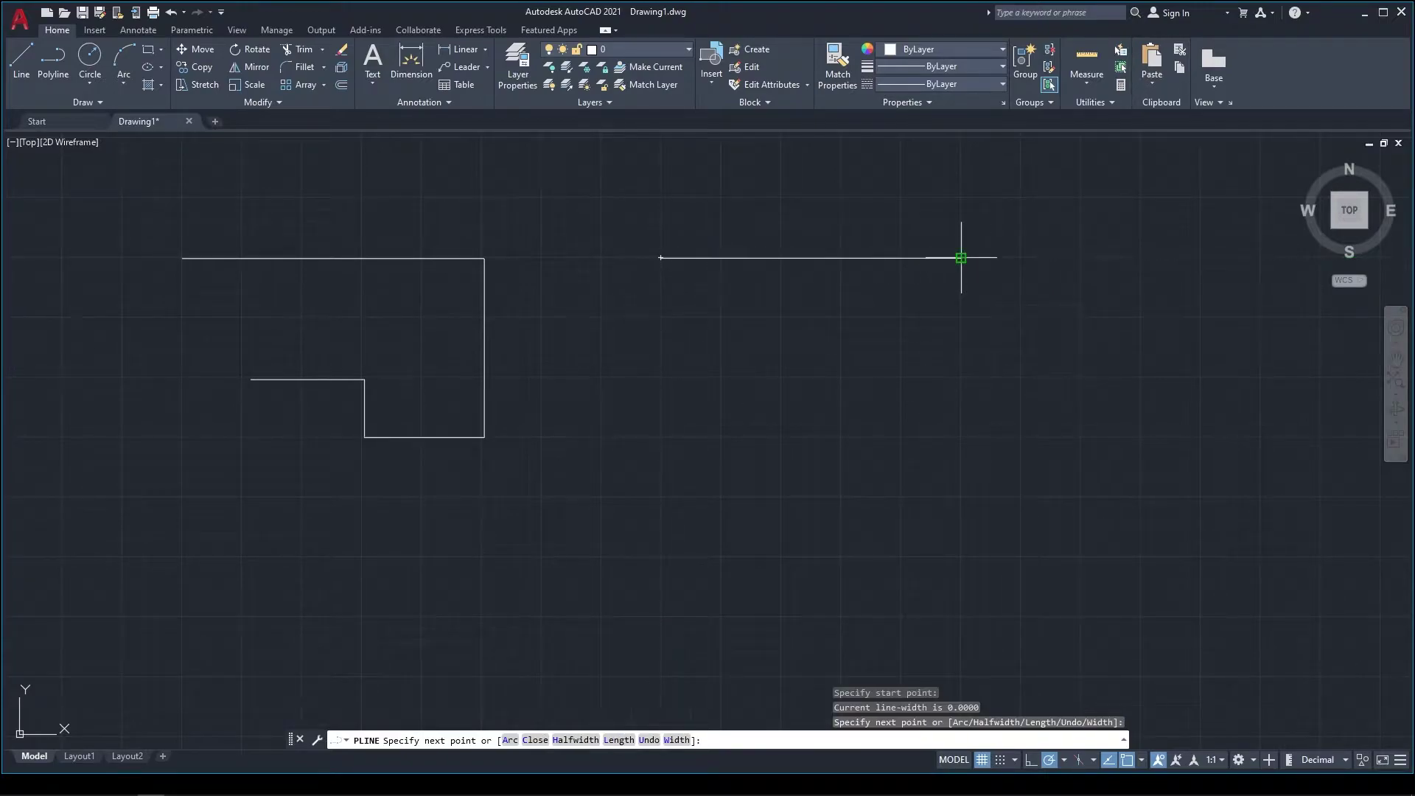
{"action": "left_click", "coordinate": [961, 443]}
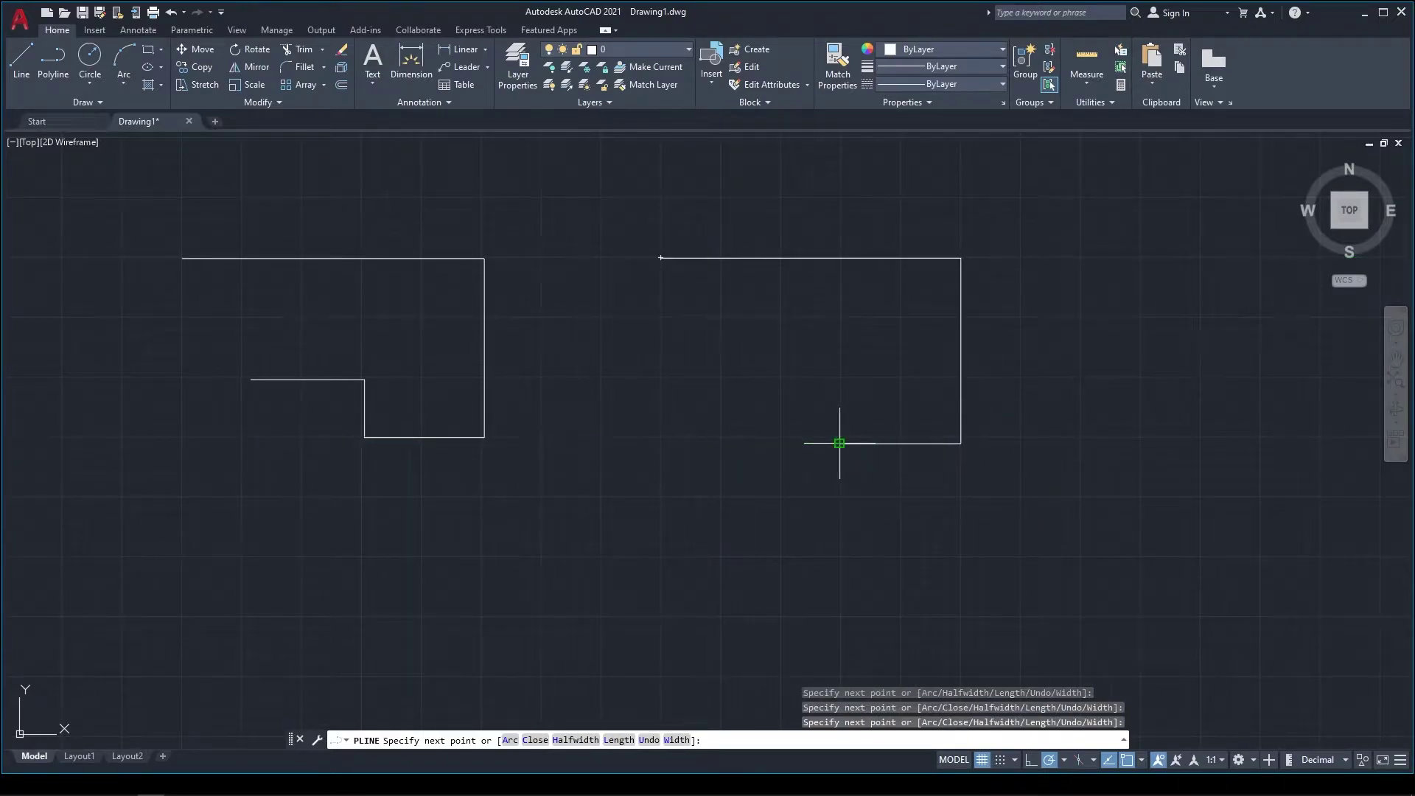
{"action": "left_click", "coordinate": [839, 443]}
{"action": "left_click", "coordinate": [839, 377]}
{"action": "left_click", "coordinate": [719, 378]}
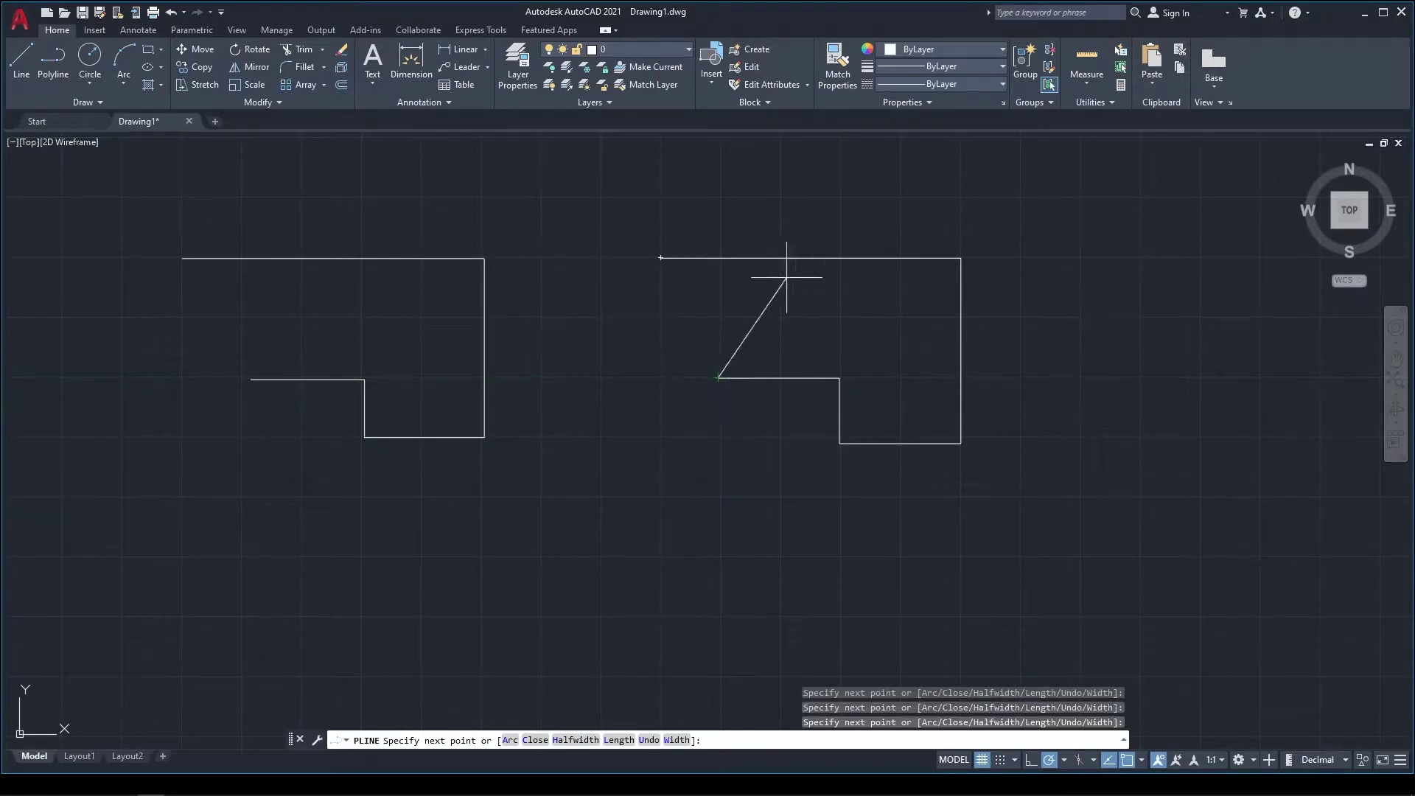
{"action": "key", "text": "Escape"}
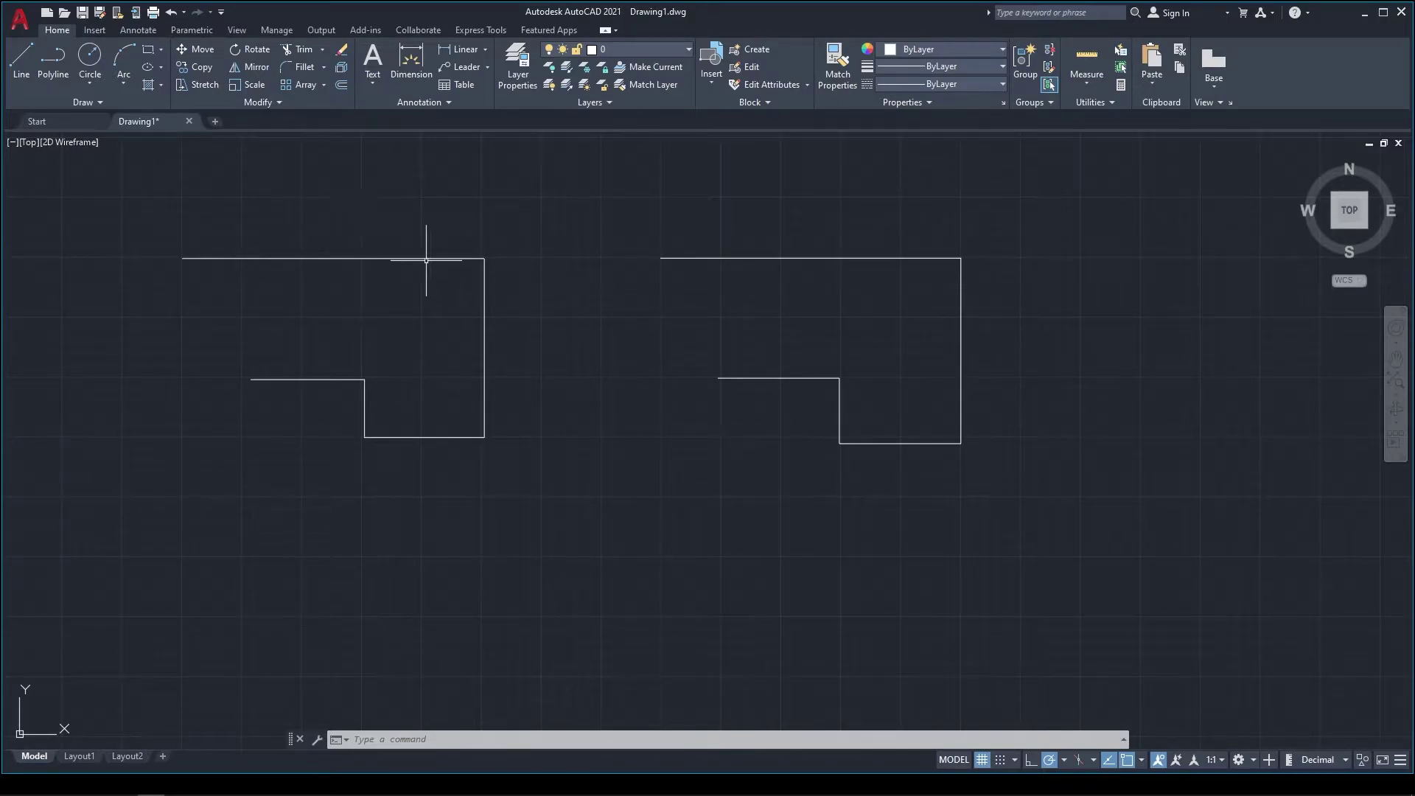
{"action": "left_click", "coordinate": [275, 259]}
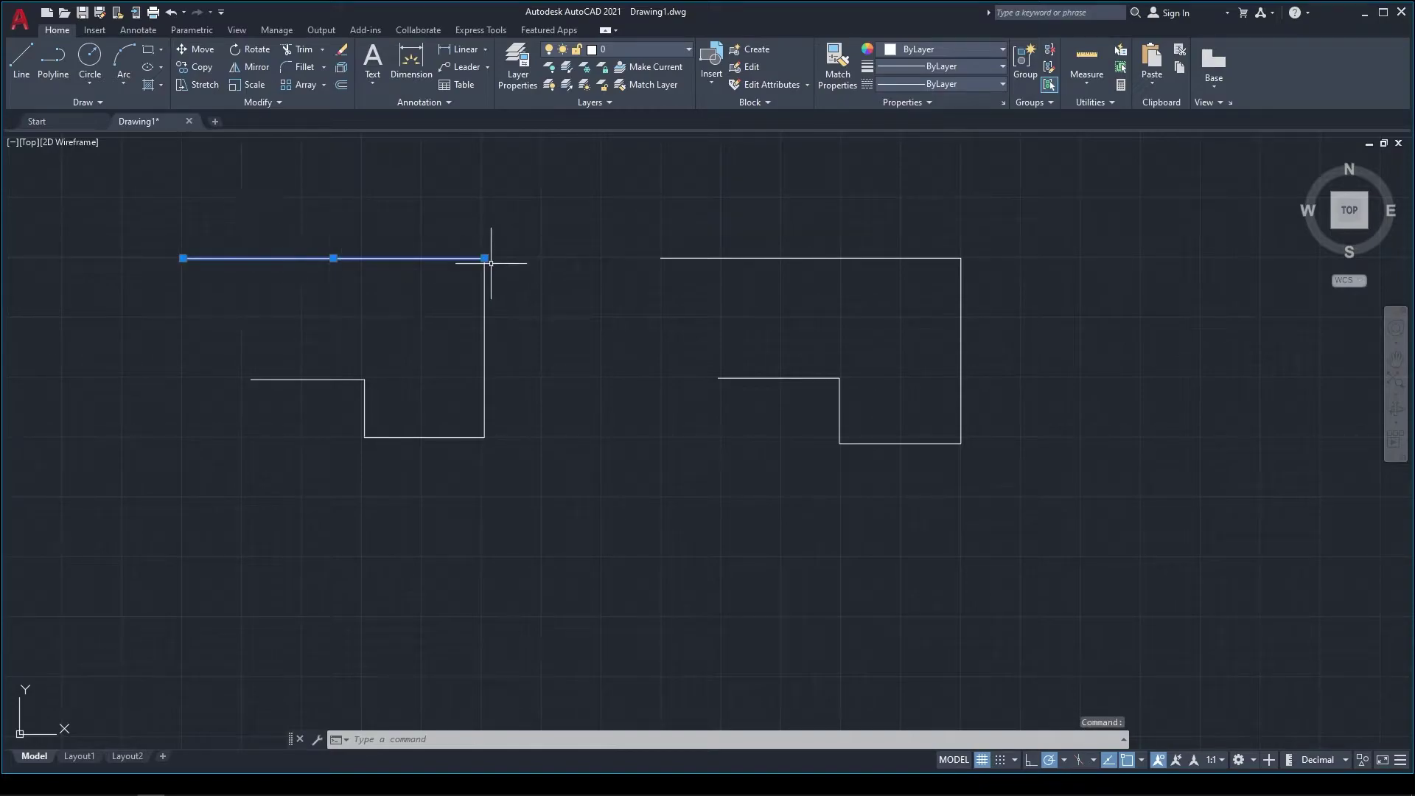
{"action": "left_click", "coordinate": [484, 324]}
{"action": "left_click", "coordinate": [442, 427]}
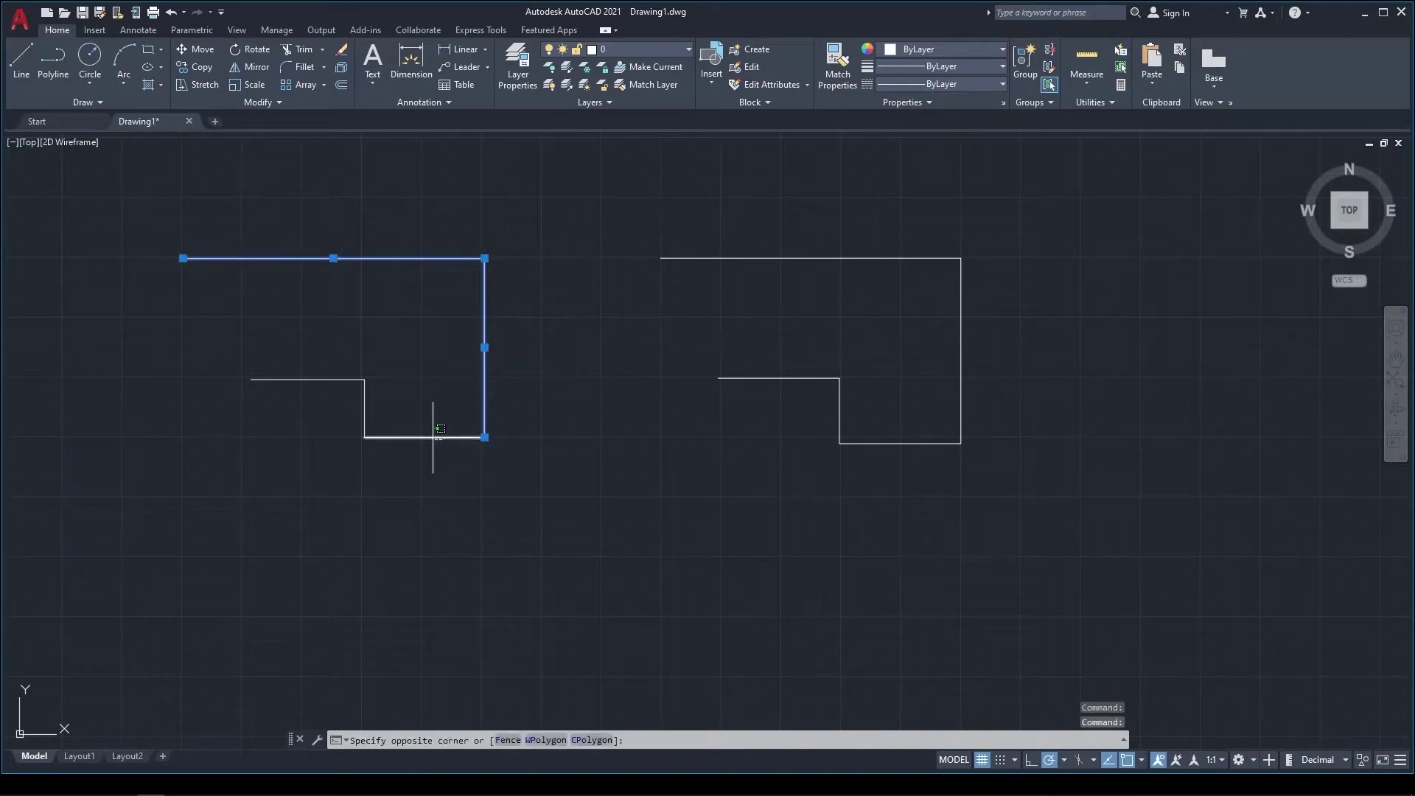
{"action": "left_click", "coordinate": [365, 406]}
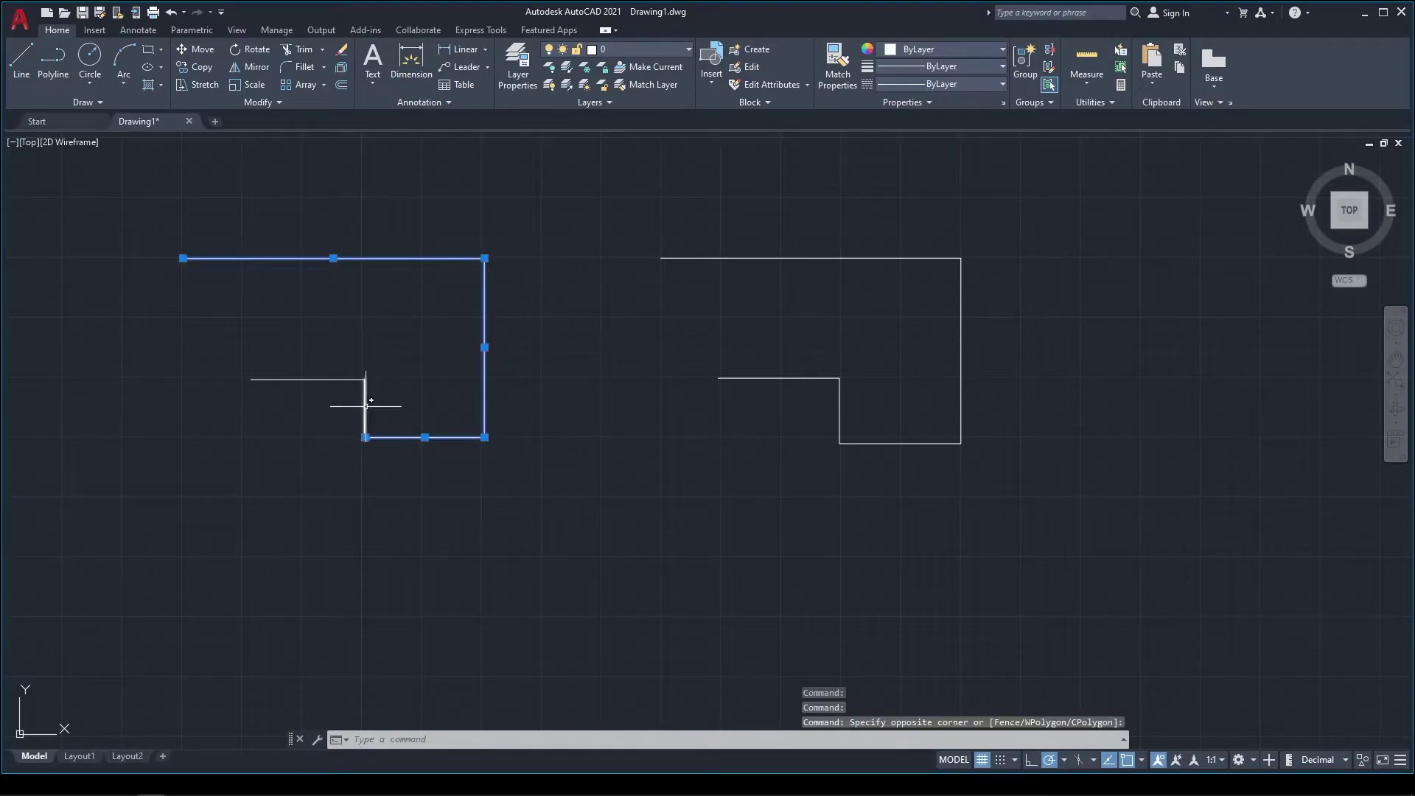
{"action": "left_click", "coordinate": [336, 379]}
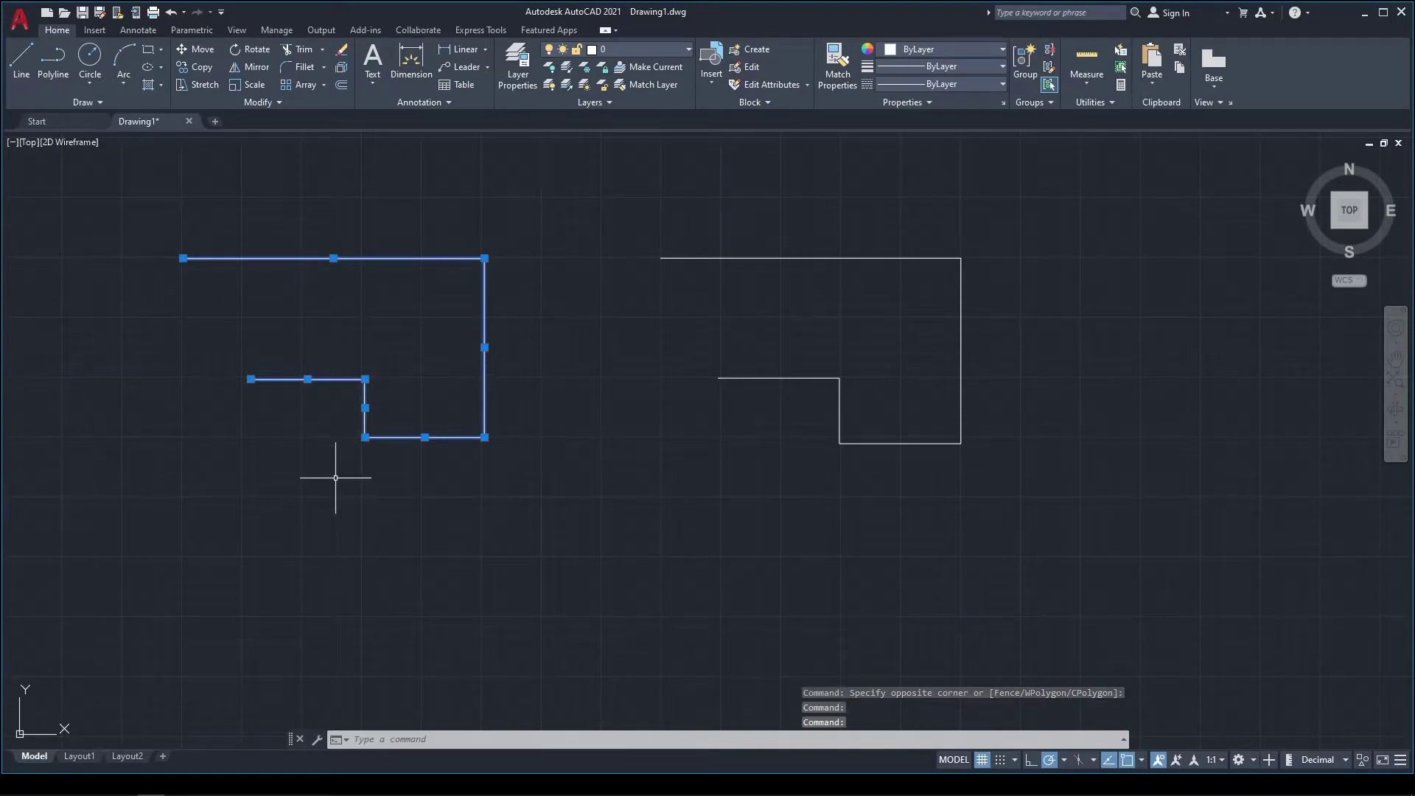
{"action": "key", "text": "Escape"}
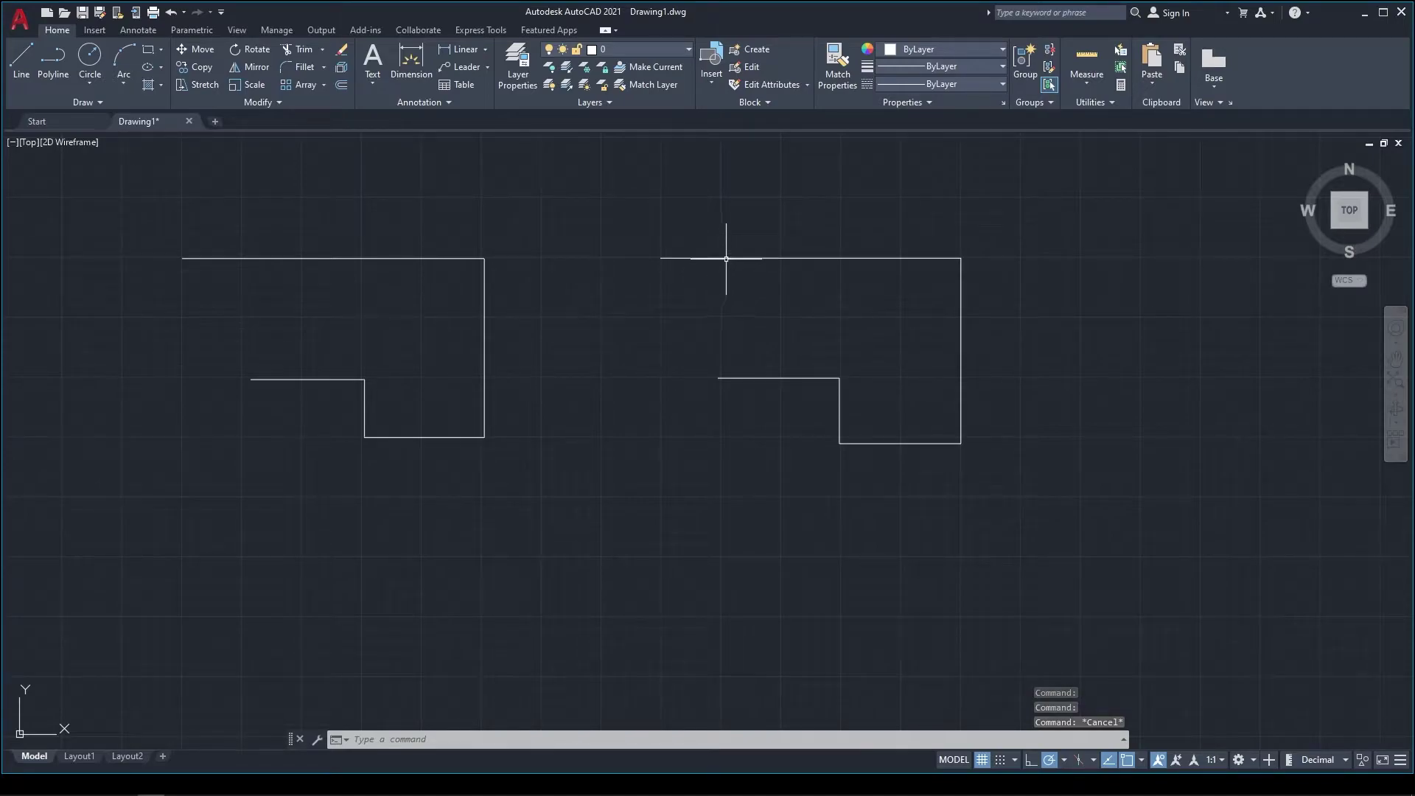
{"action": "left_click", "coordinate": [728, 258]}
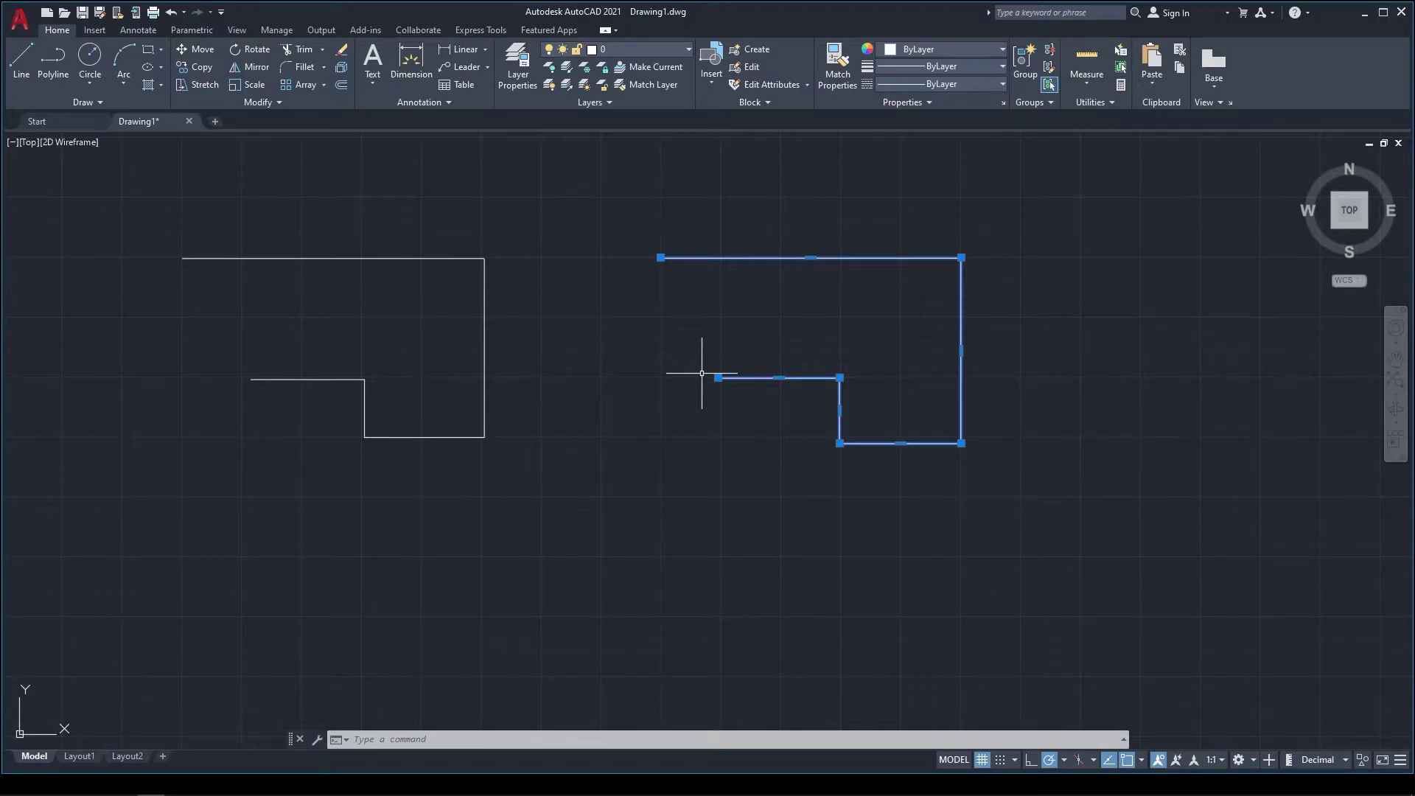
{"action": "scroll", "coordinate": [562, 401], "scroll_direction": "down", "scroll_amount": 8}
{"action": "scroll", "coordinate": [562, 375], "scroll_direction": "up", "scroll_amount": 2}
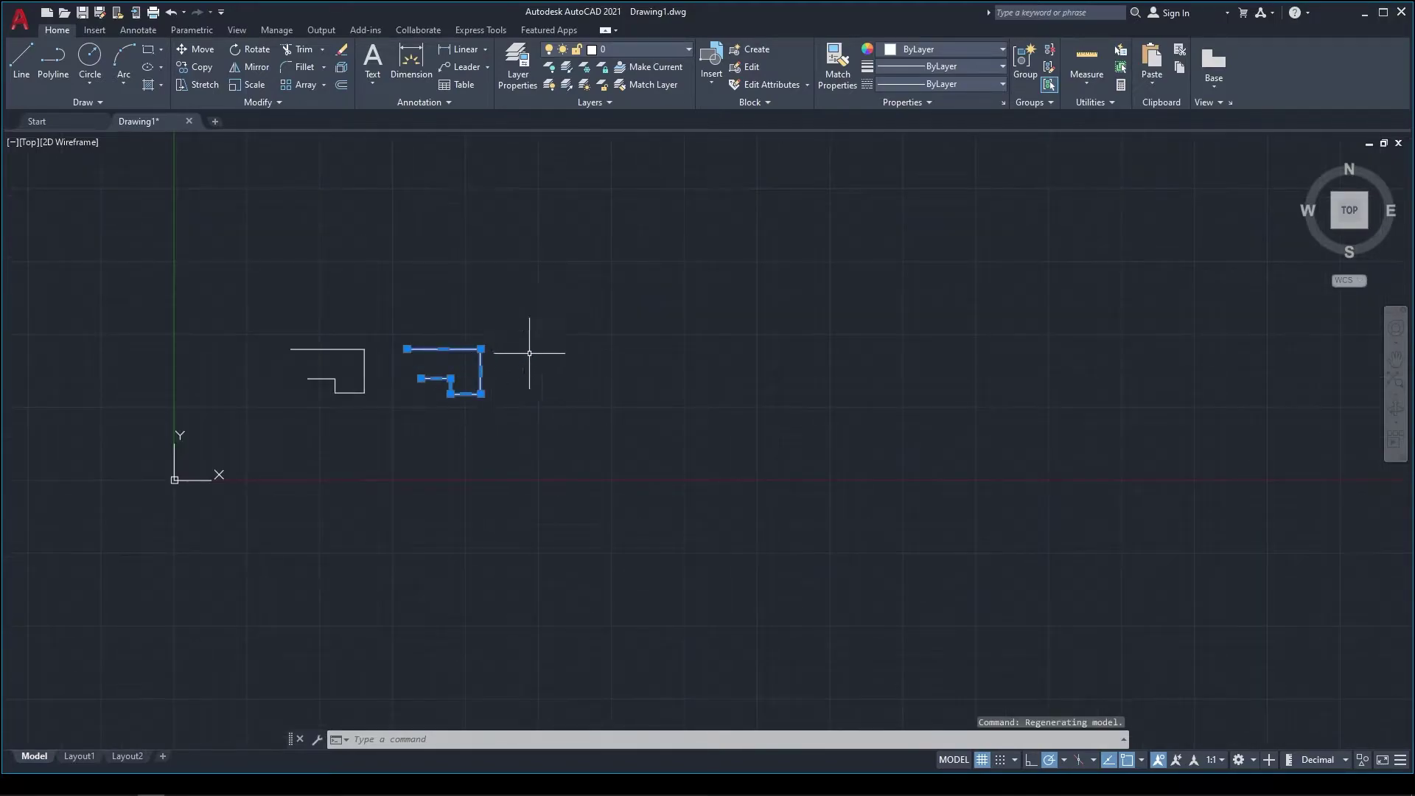
{"action": "scroll", "coordinate": [538, 347], "scroll_direction": "up", "scroll_amount": 4}
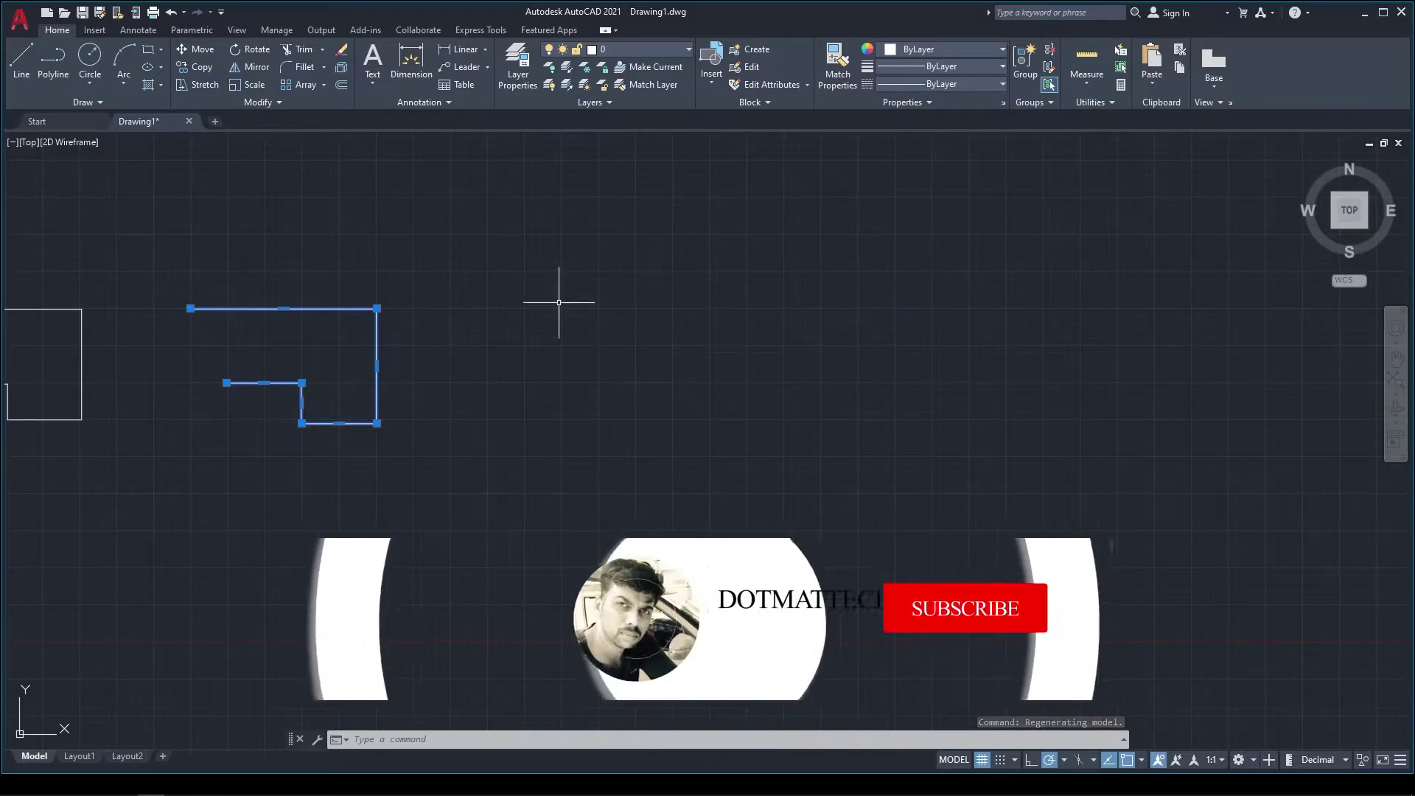
- Place a Center, Radius circle with radius 500 right of the outlines
{"action": "left_click", "coordinate": [90, 83]}
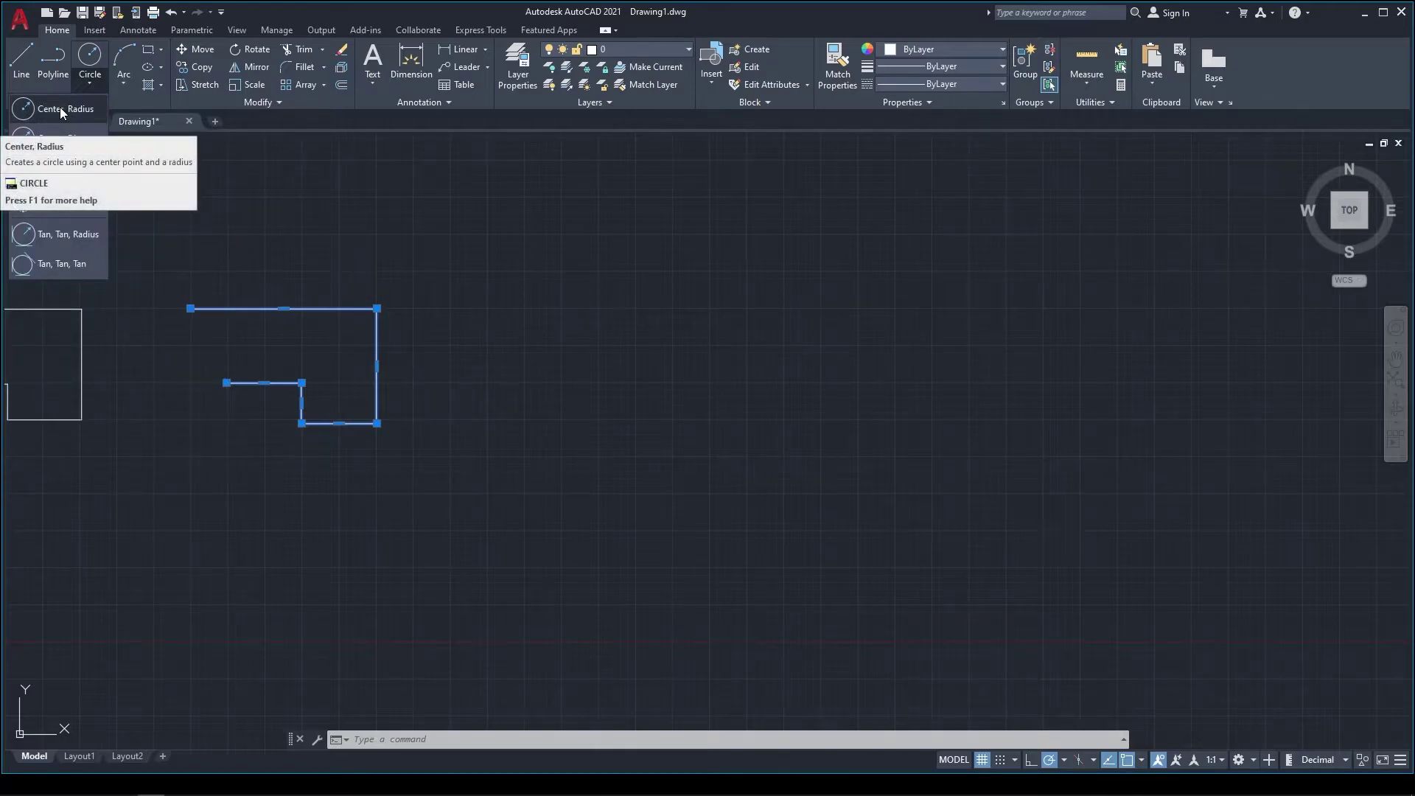
{"action": "left_click", "coordinate": [60, 108]}
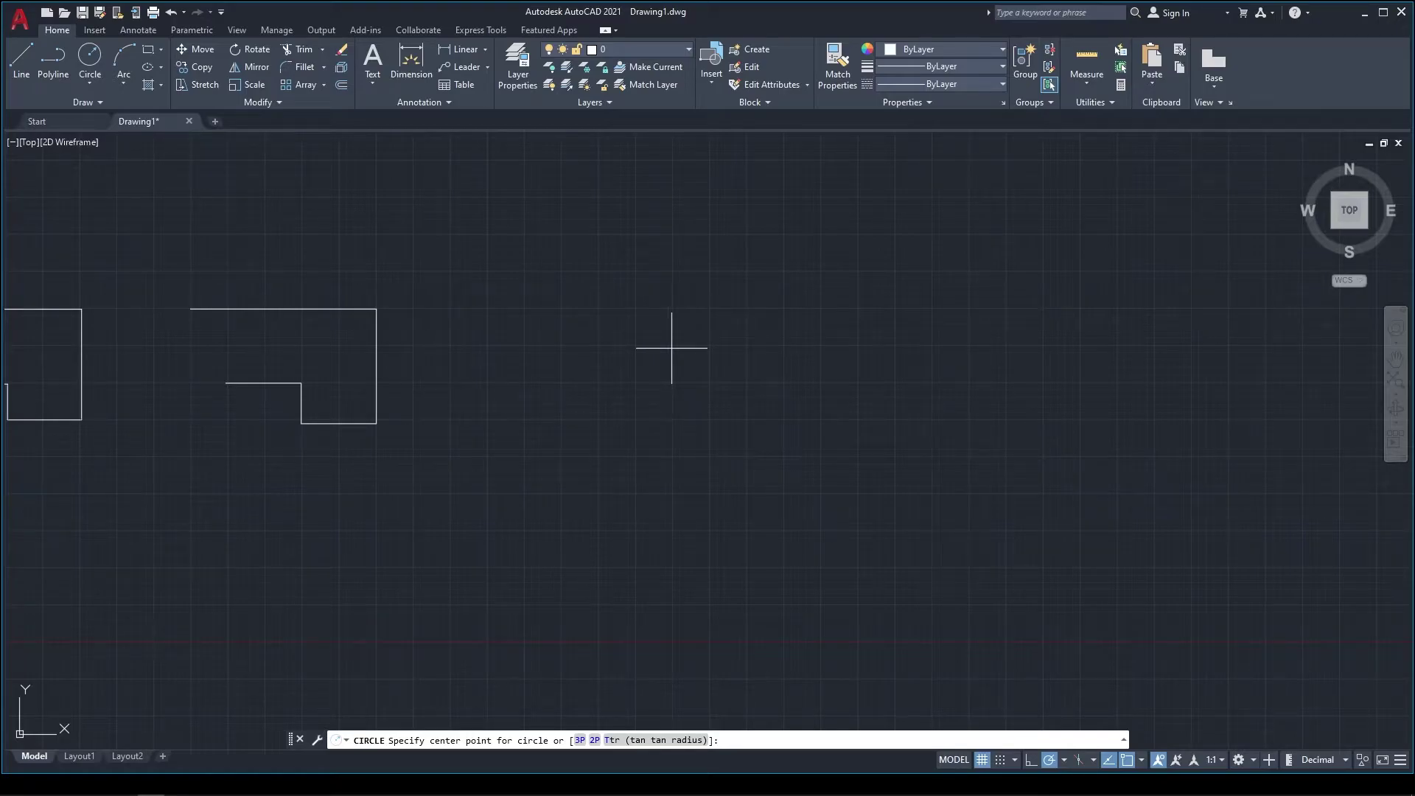
{"action": "left_click", "coordinate": [671, 348]}
{"action": "type", "text": "500"}
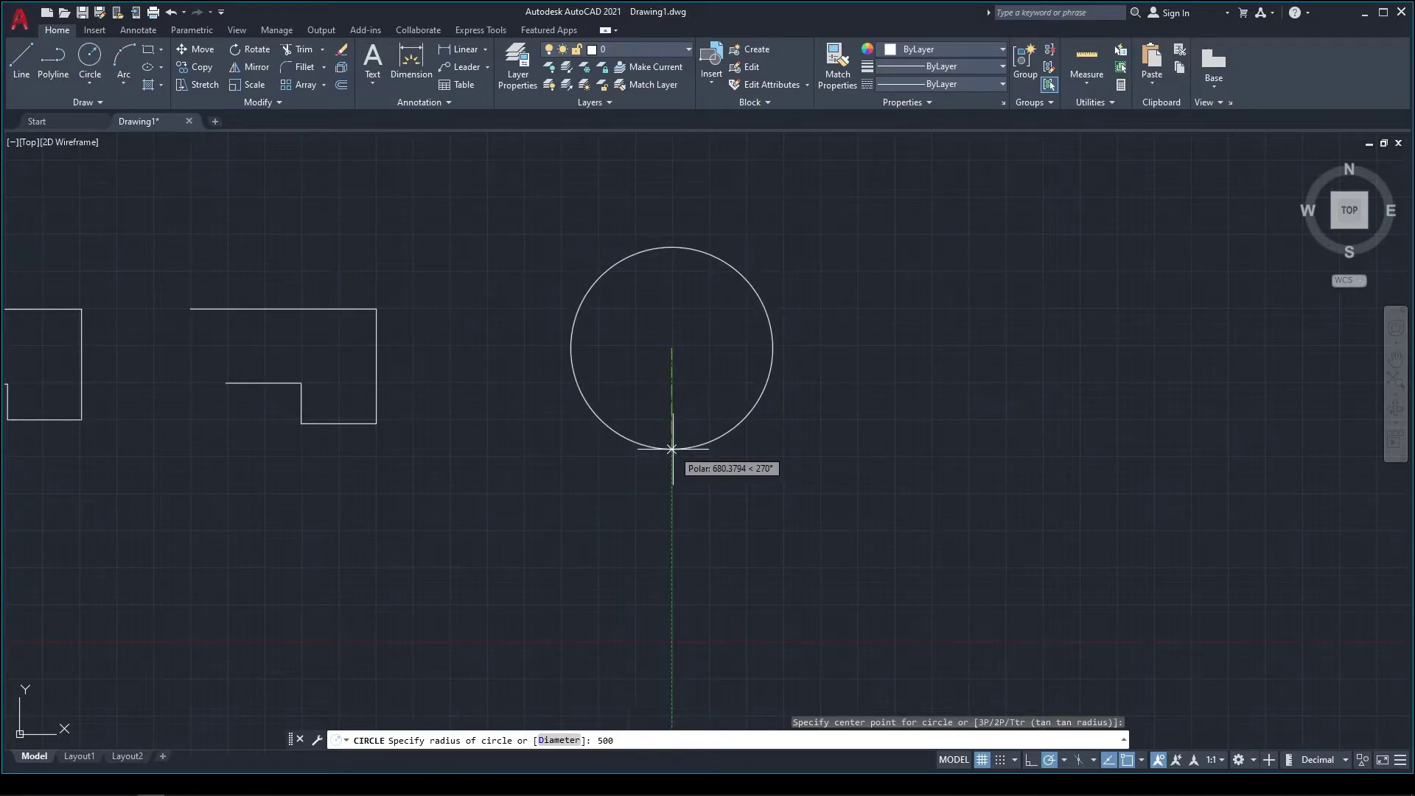
{"action": "key", "text": "Return"}
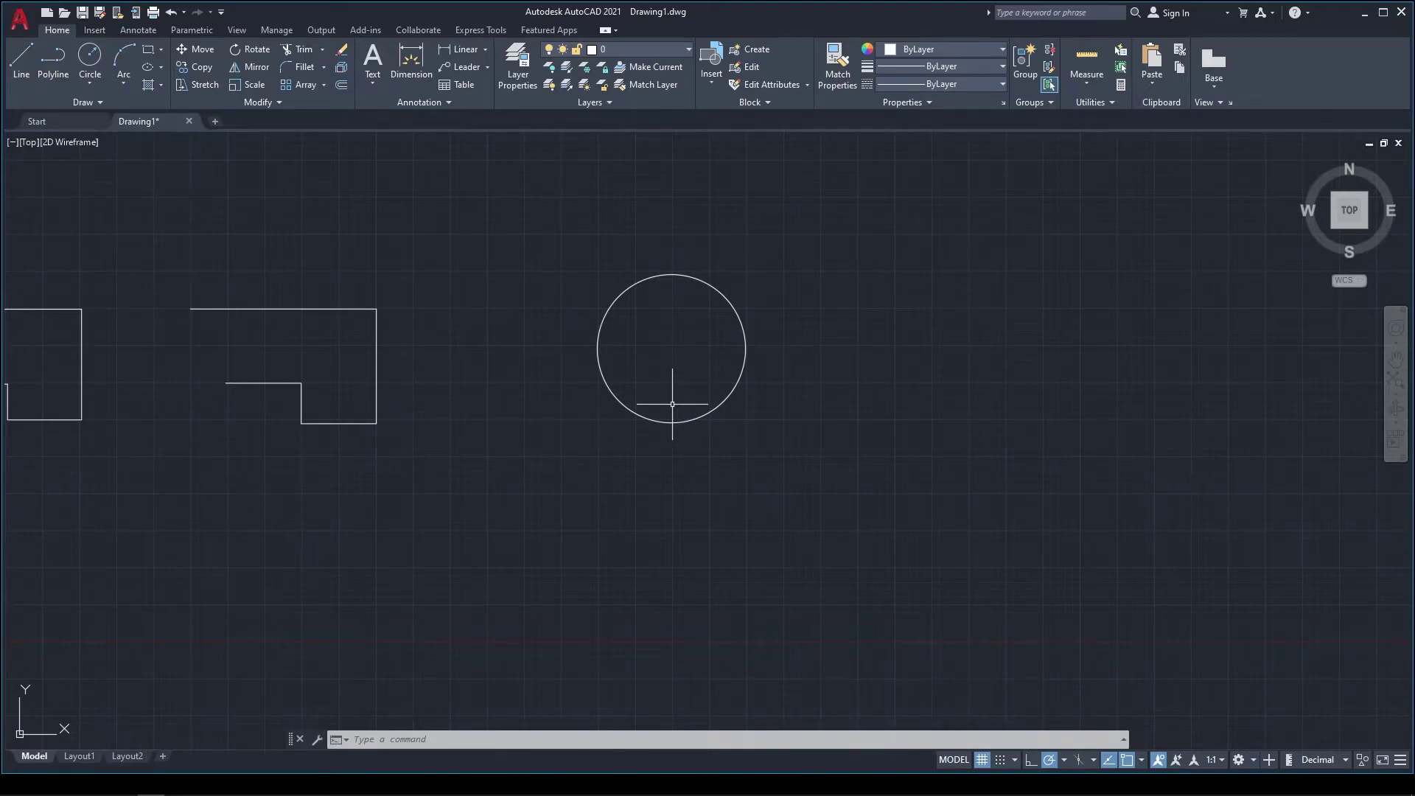
{"action": "scroll", "coordinate": [672, 404], "scroll_direction": "down", "scroll_amount": 2}
{"action": "scroll", "coordinate": [663, 411], "scroll_direction": "up", "scroll_amount": 2}
- Draw a small Center, Diameter circle with a 500 diameter further right
{"action": "left_click", "coordinate": [90, 75]}
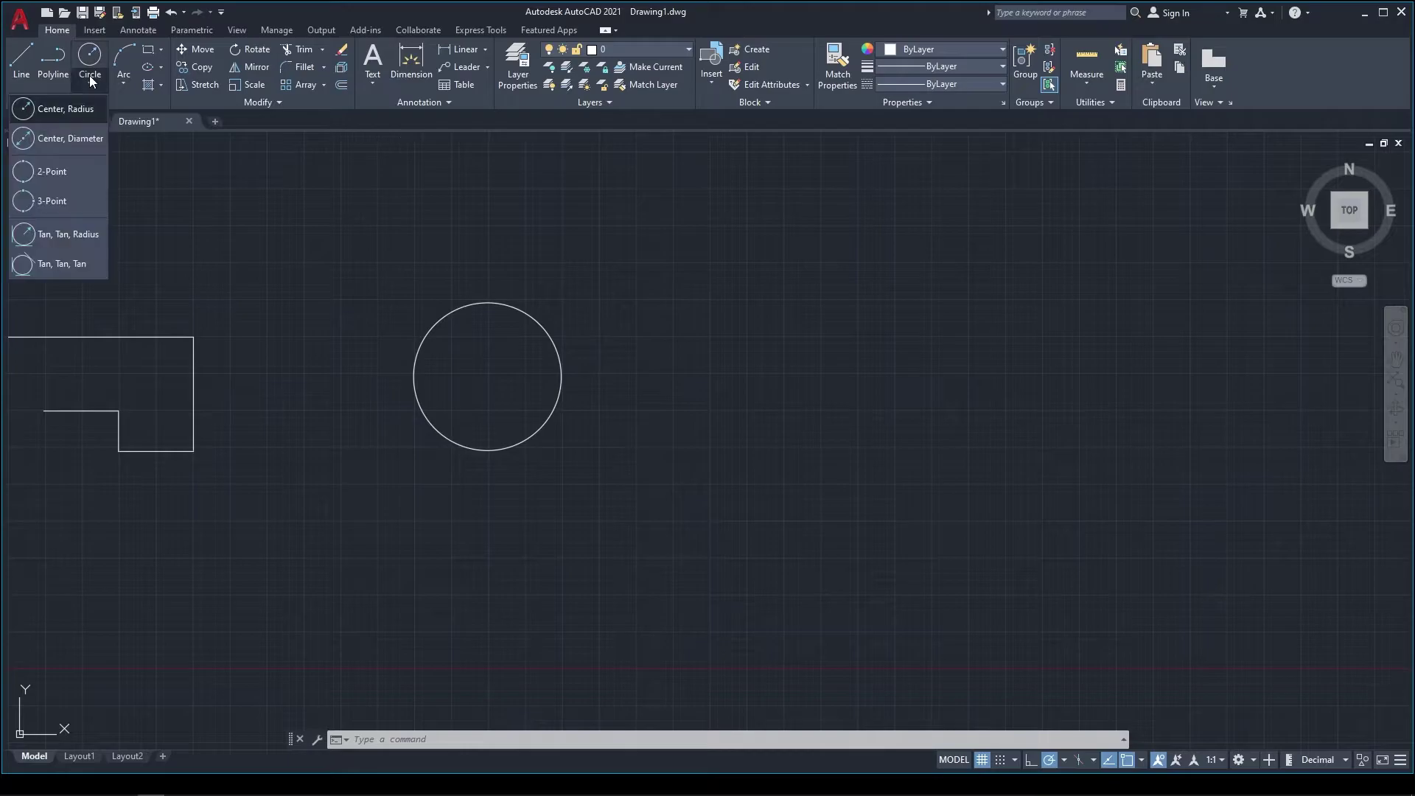
{"action": "left_click", "coordinate": [65, 146]}
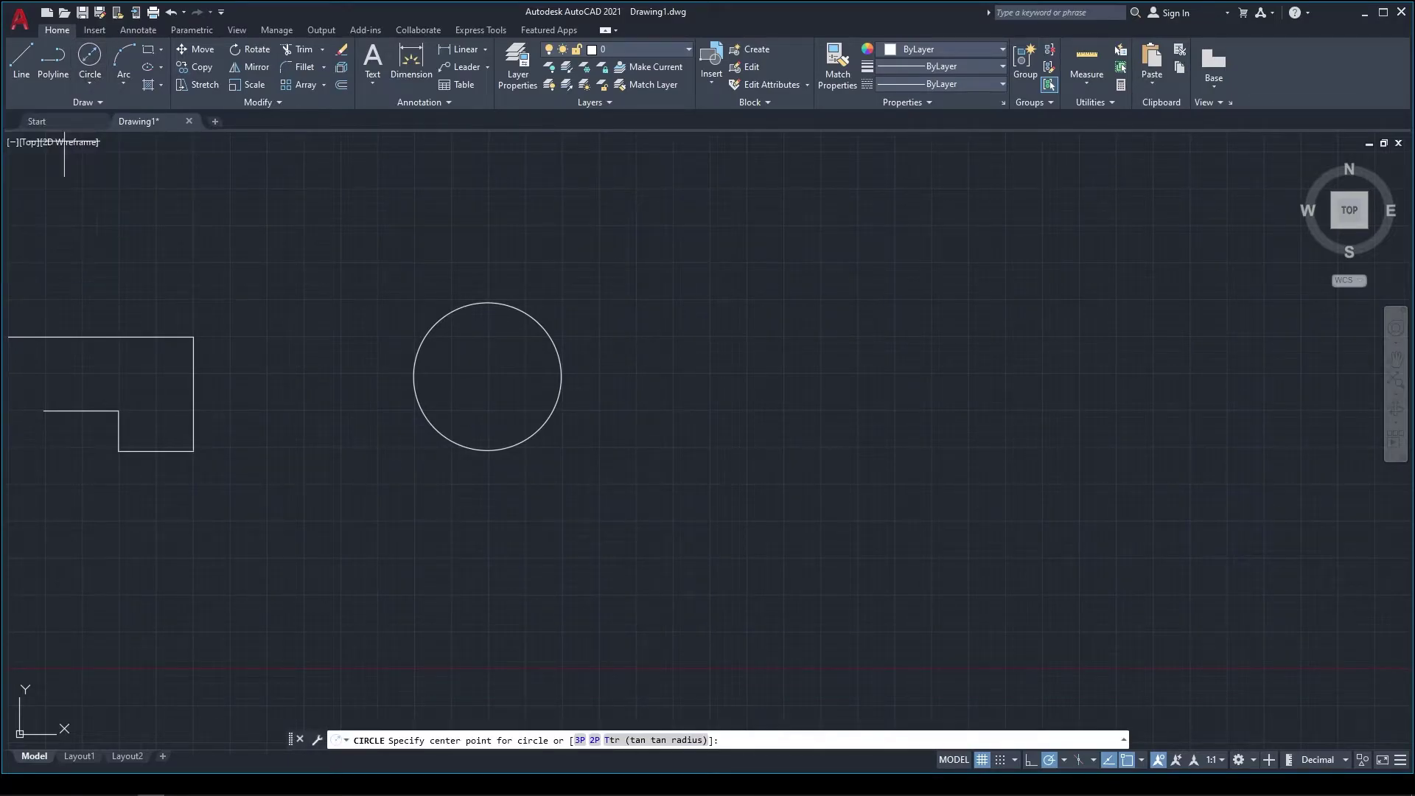
{"action": "left_click", "coordinate": [747, 374]}
{"action": "type", "text": "500"}
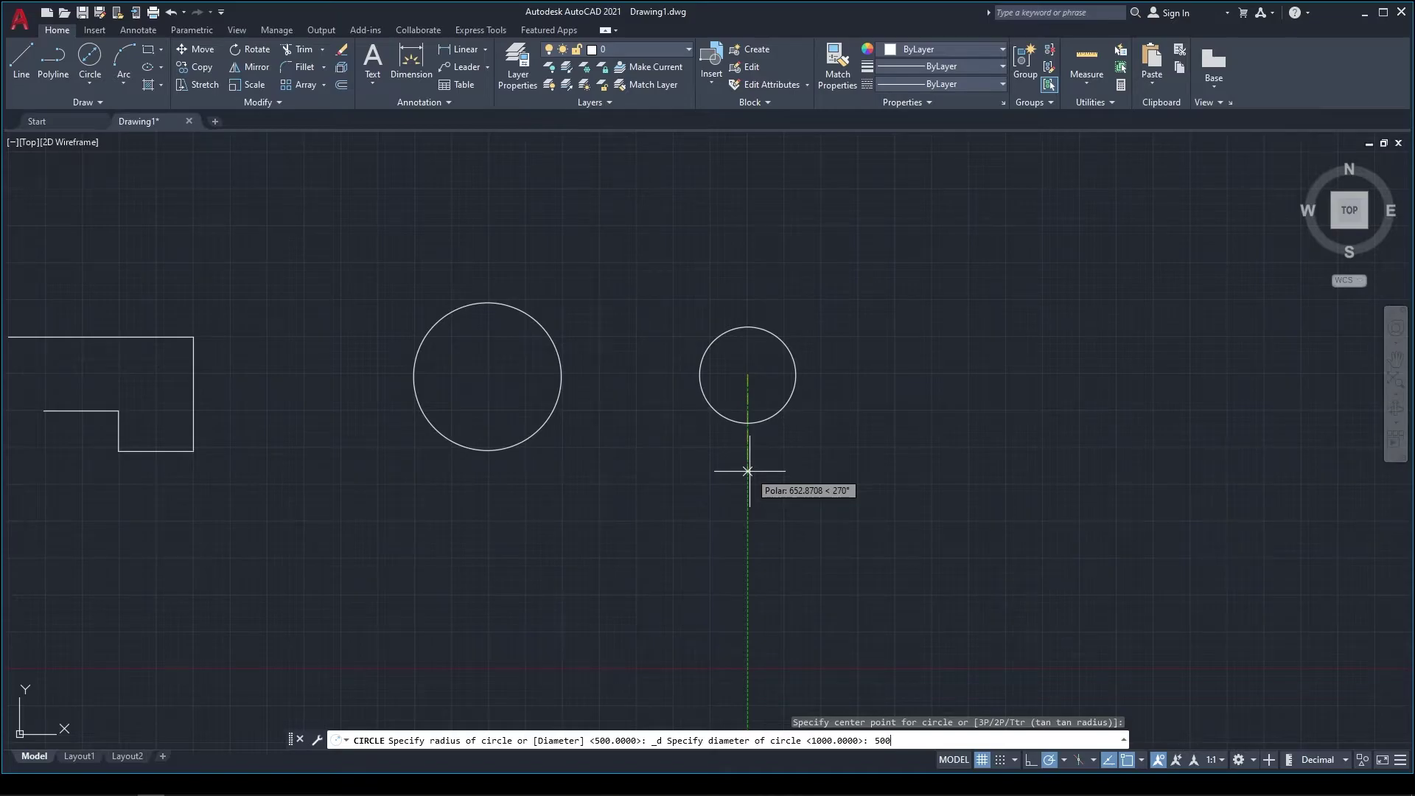
{"action": "key", "text": "Return"}
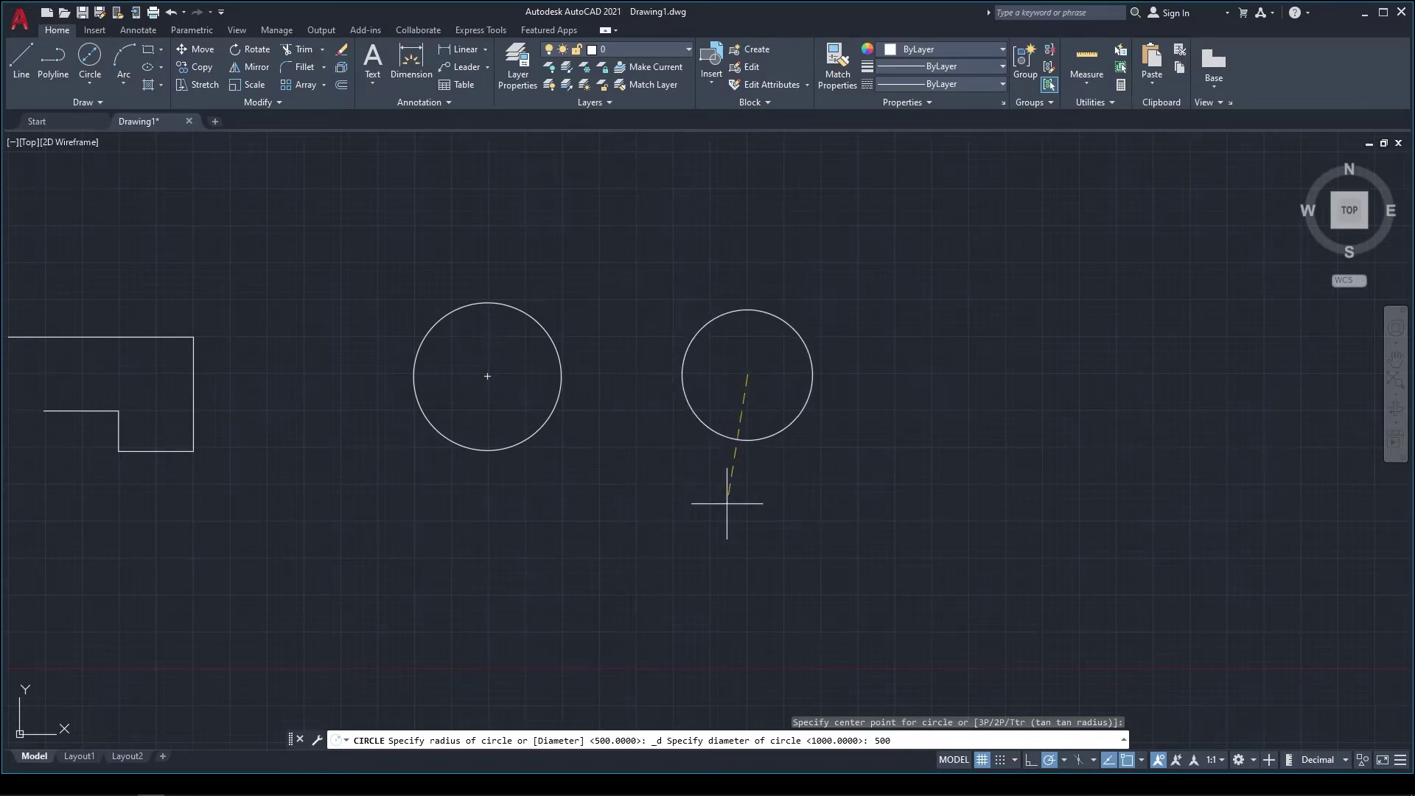
{"action": "key", "text": "Return"}
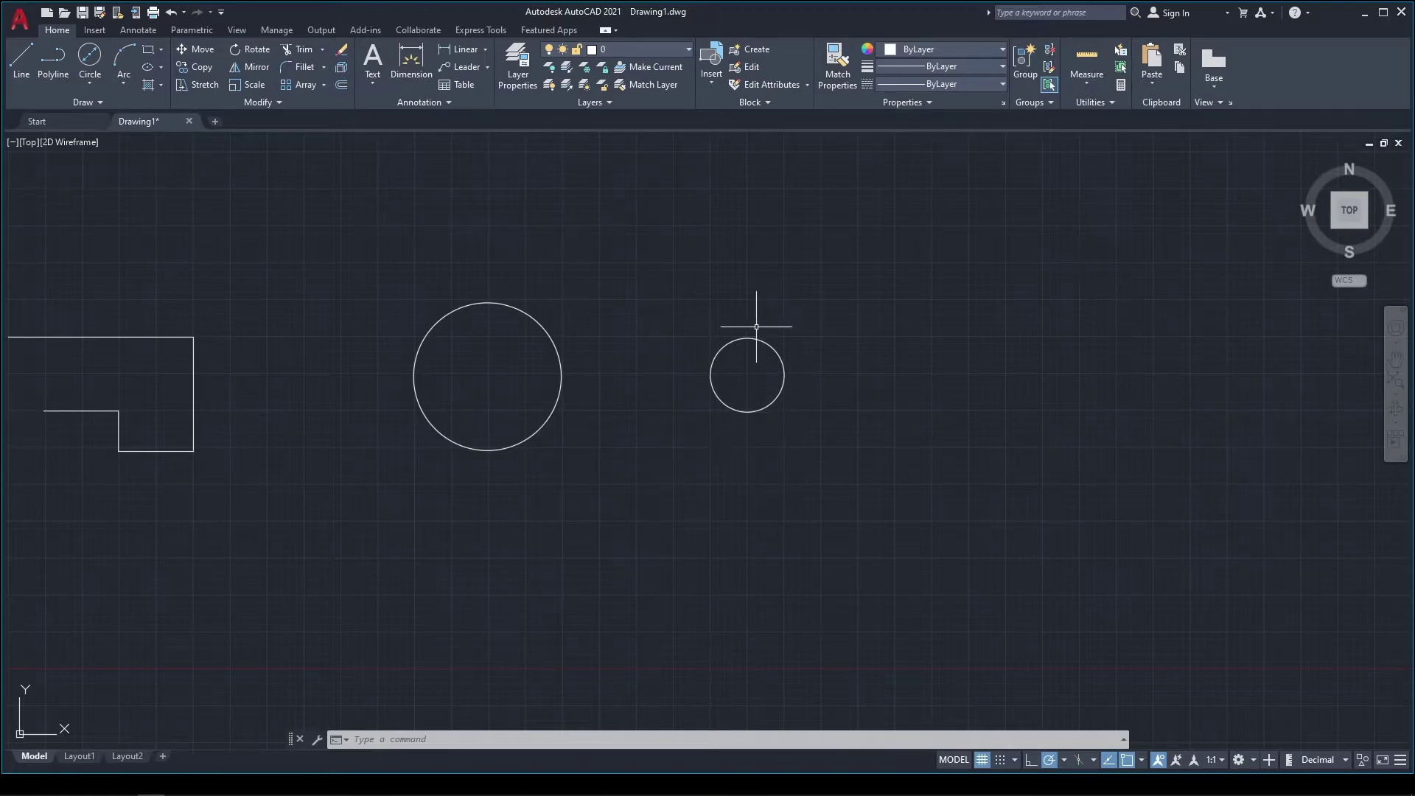
{"action": "scroll", "coordinate": [454, 403], "scroll_direction": "down", "scroll_amount": 2}
{"action": "scroll", "coordinate": [685, 399], "scroll_direction": "up", "scroll_amount": 2}
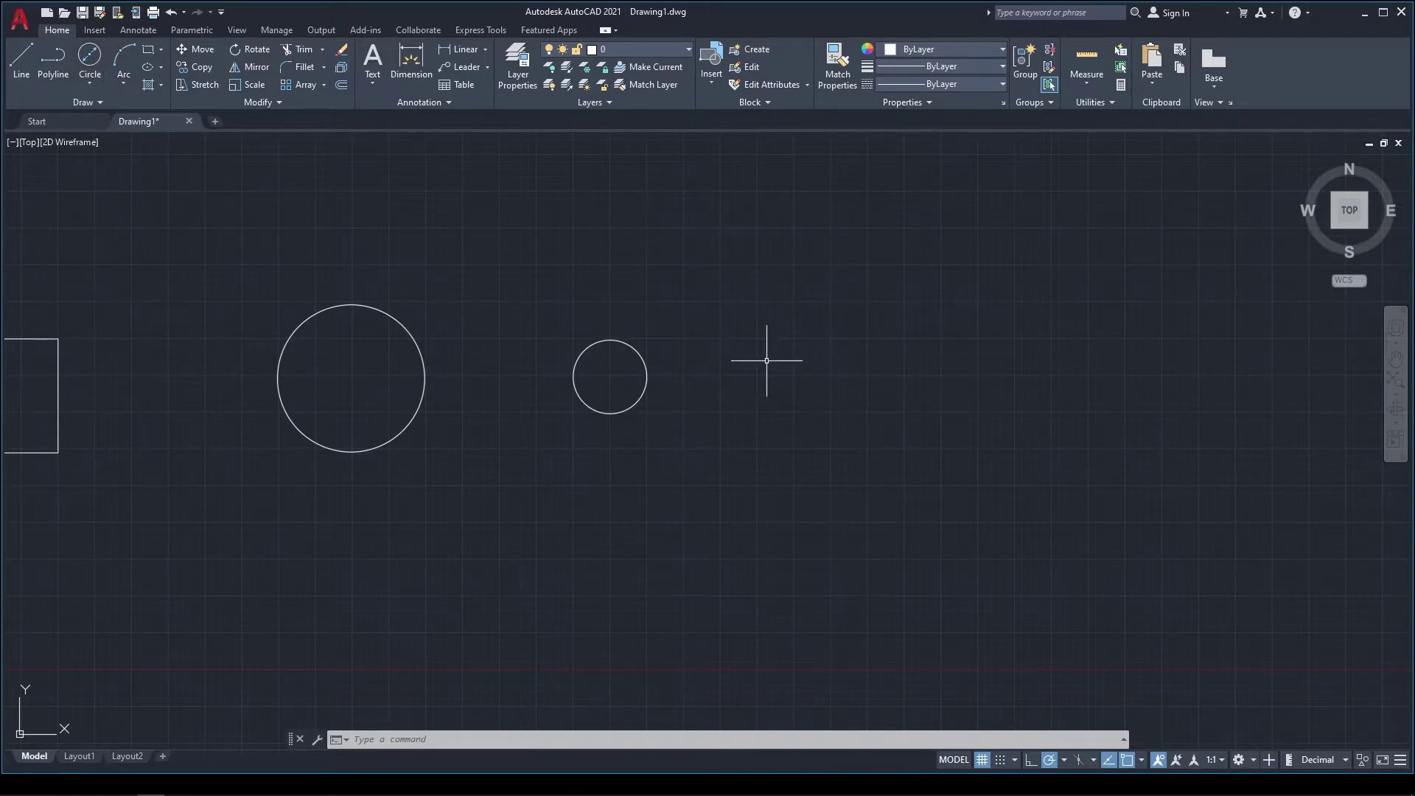
- Draw a larger circle with the C command, centred right of the small circle
{"action": "type", "text": "c"}
{"action": "key", "text": "Return"}
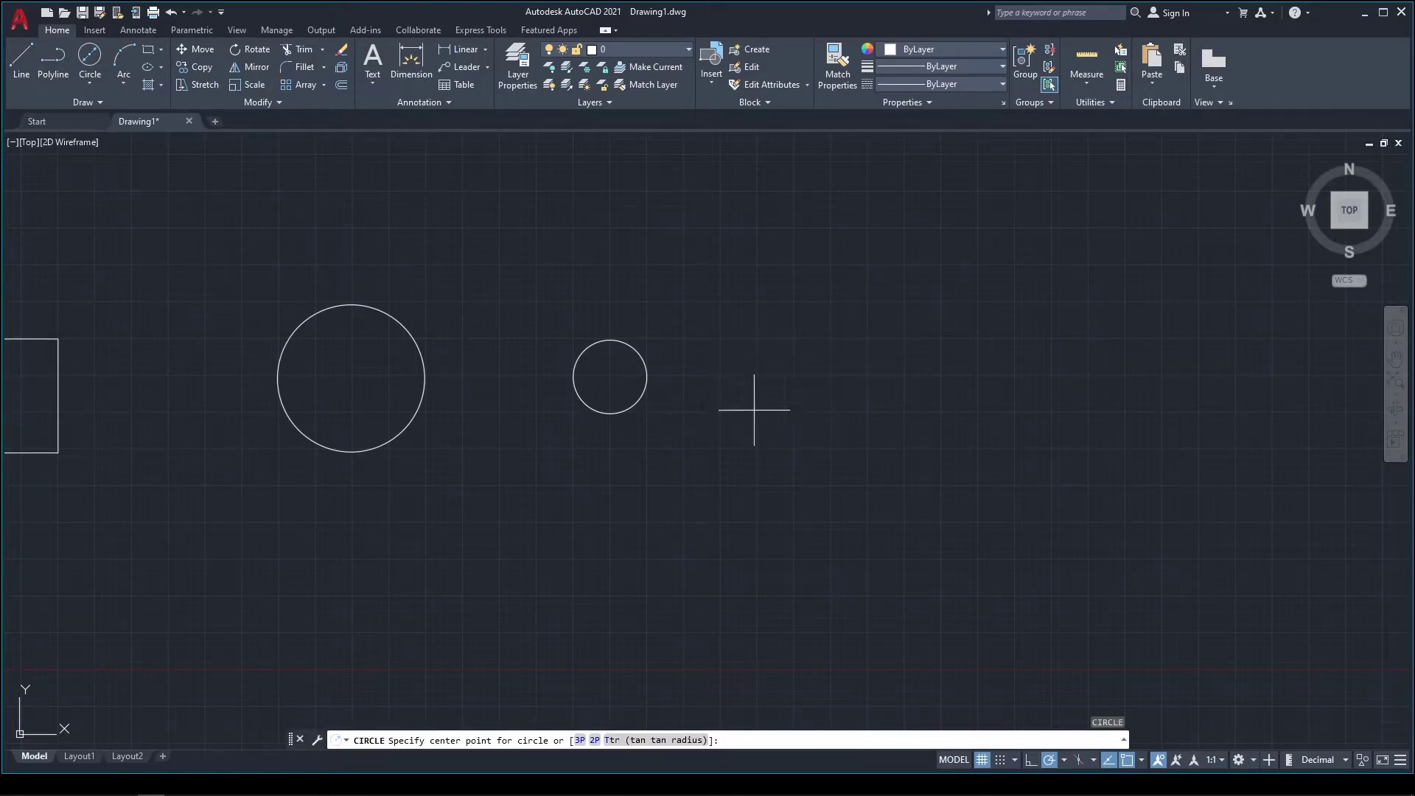
{"action": "left_click", "coordinate": [757, 376]}
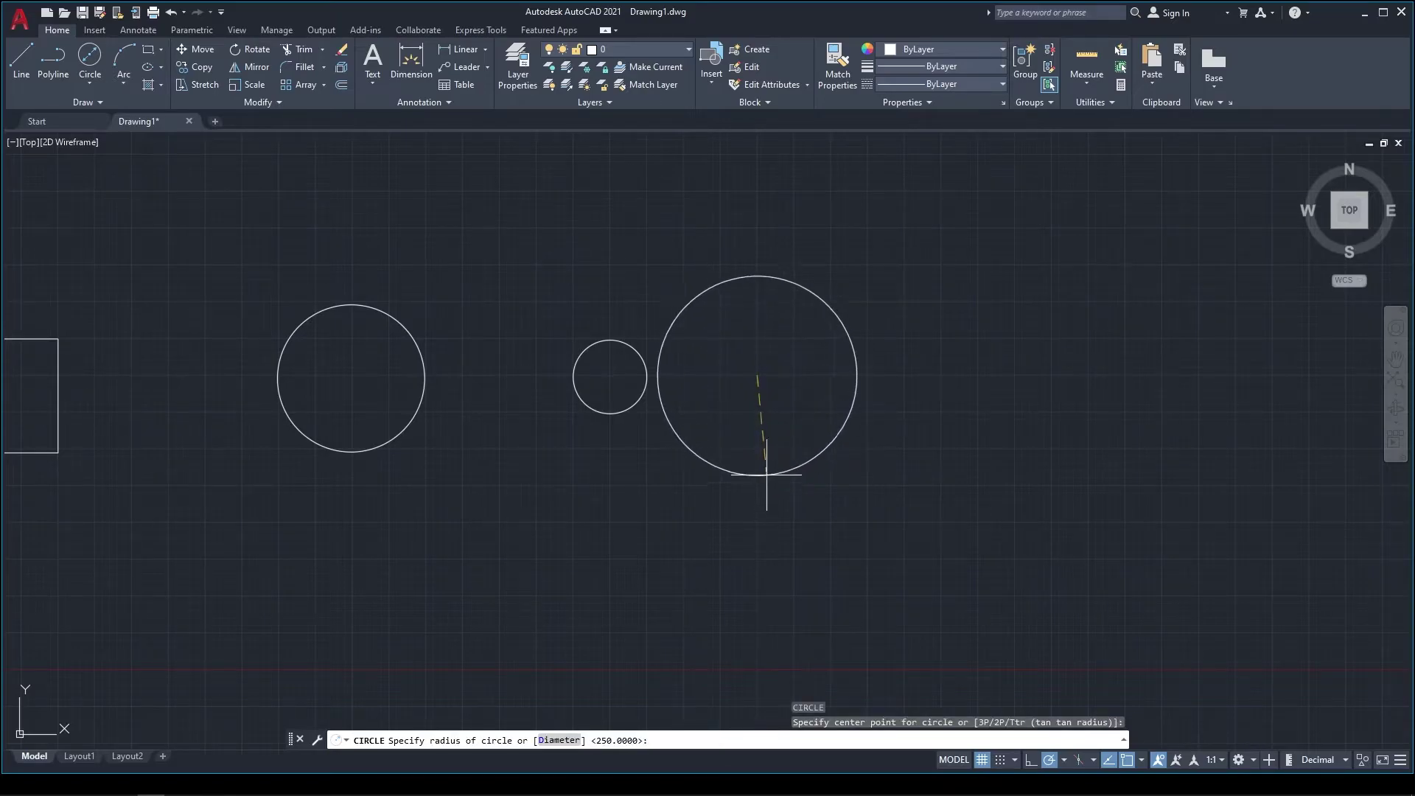
{"action": "left_click", "coordinate": [757, 454]}
{"action": "left_click", "coordinate": [87, 80]}
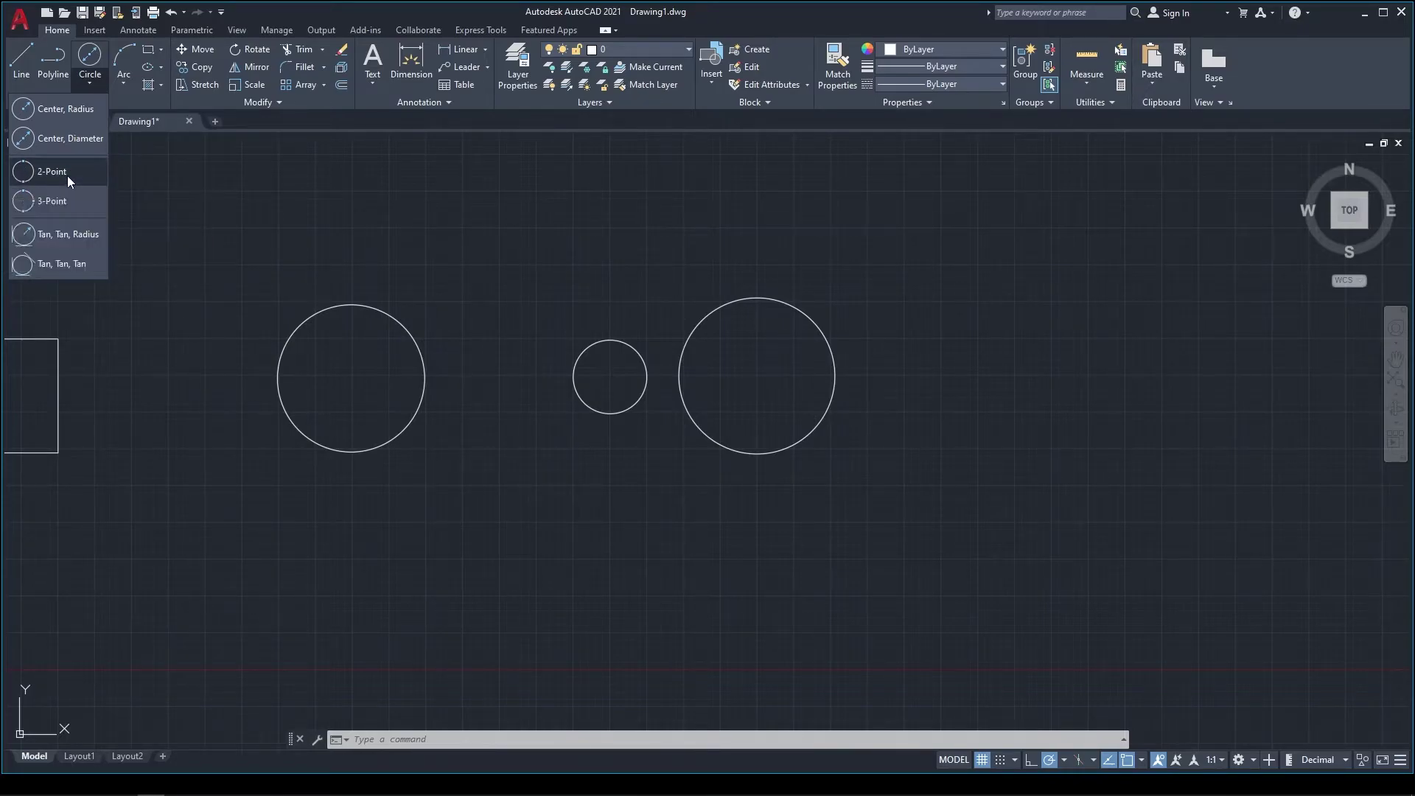
- Draw a 2-Point circle above the row of circles
{"action": "left_click", "coordinate": [68, 175]}
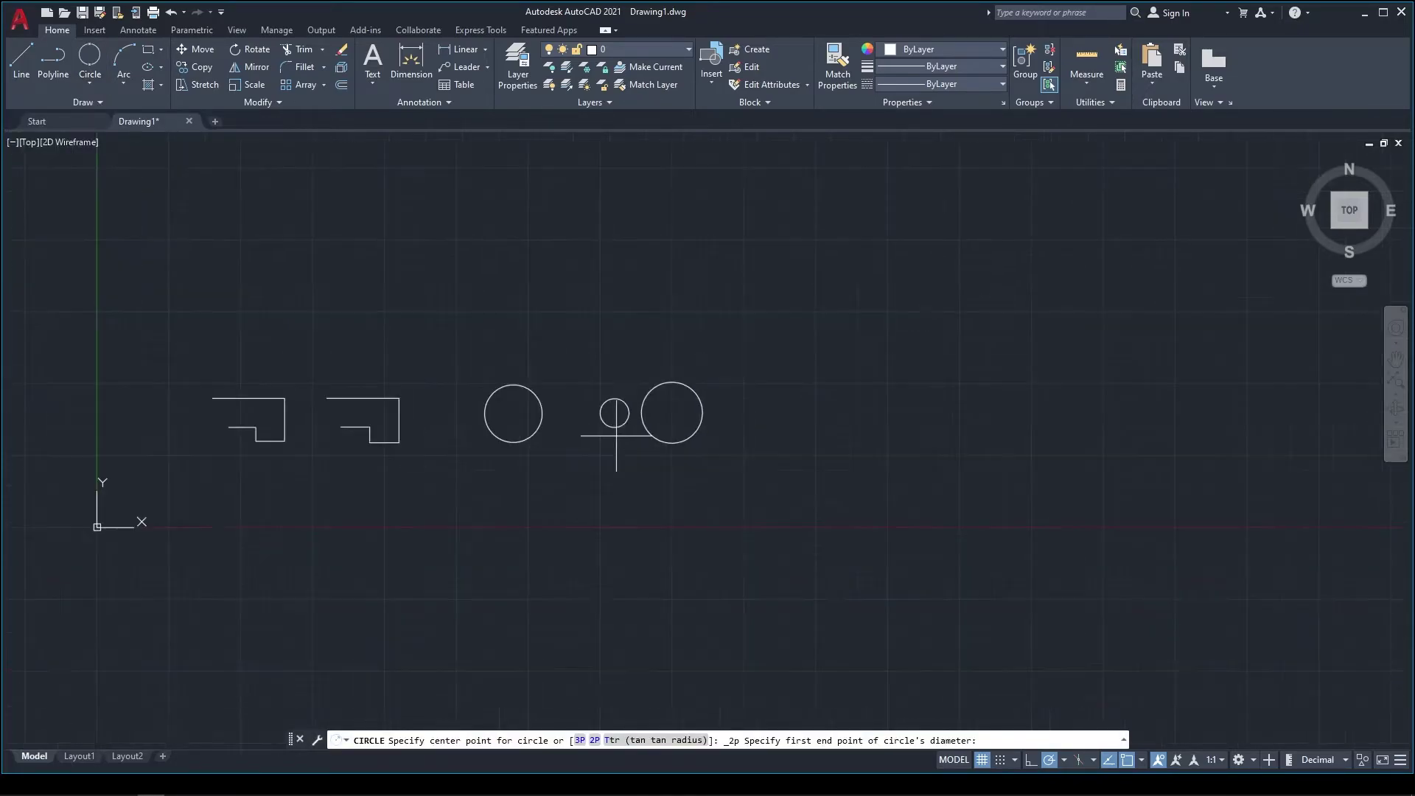
{"action": "scroll", "coordinate": [995, 406], "scroll_direction": "up", "scroll_amount": 2}
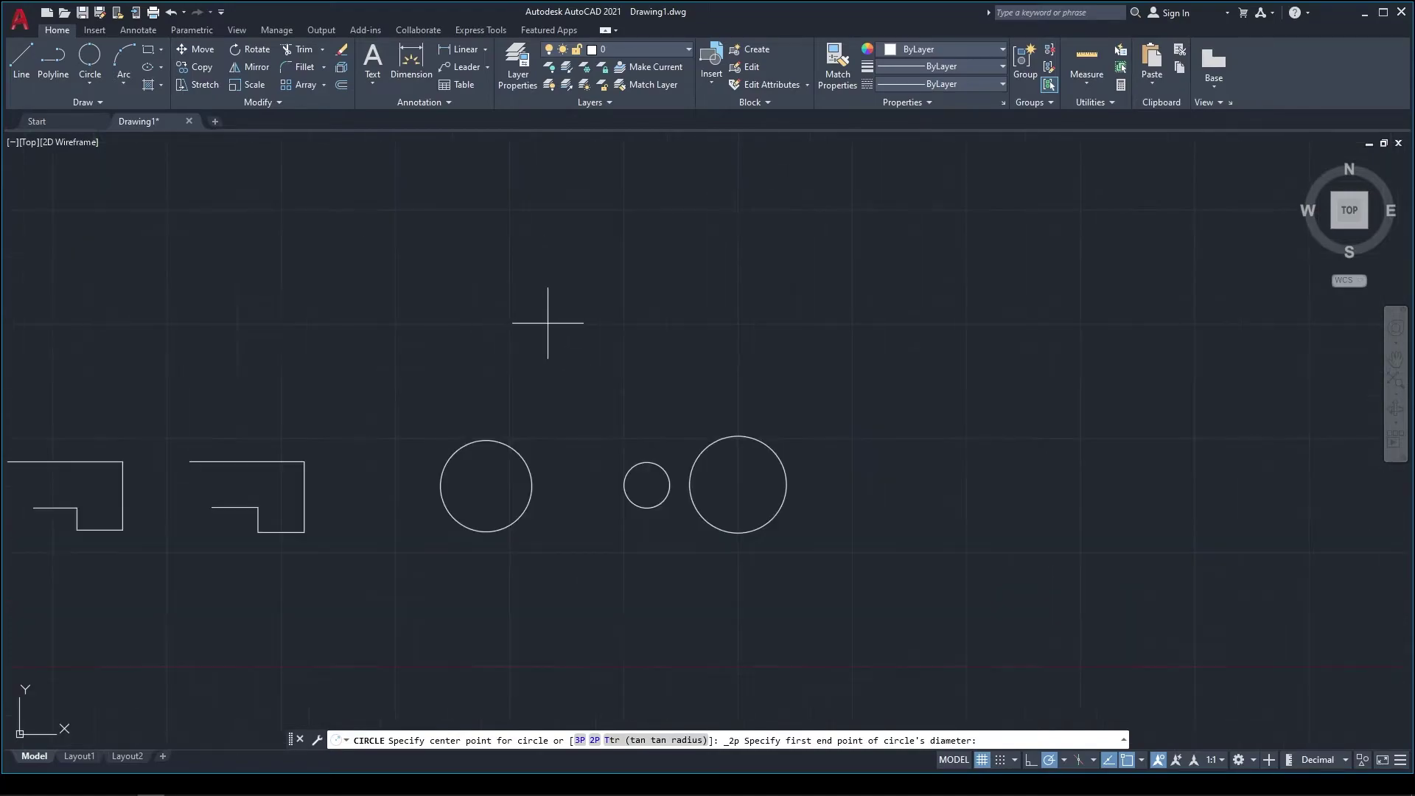
{"action": "left_click", "coordinate": [543, 299]}
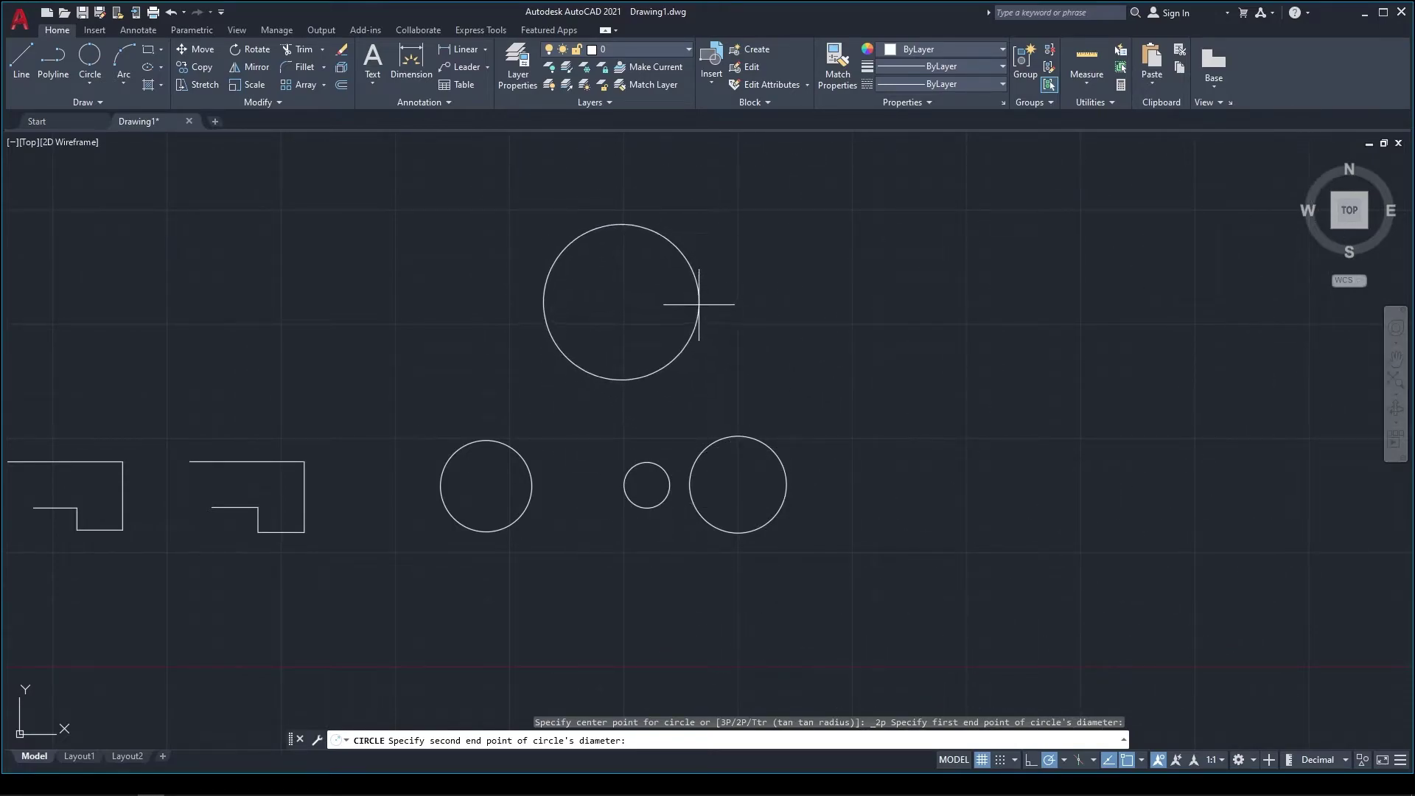
{"action": "left_click", "coordinate": [700, 306]}
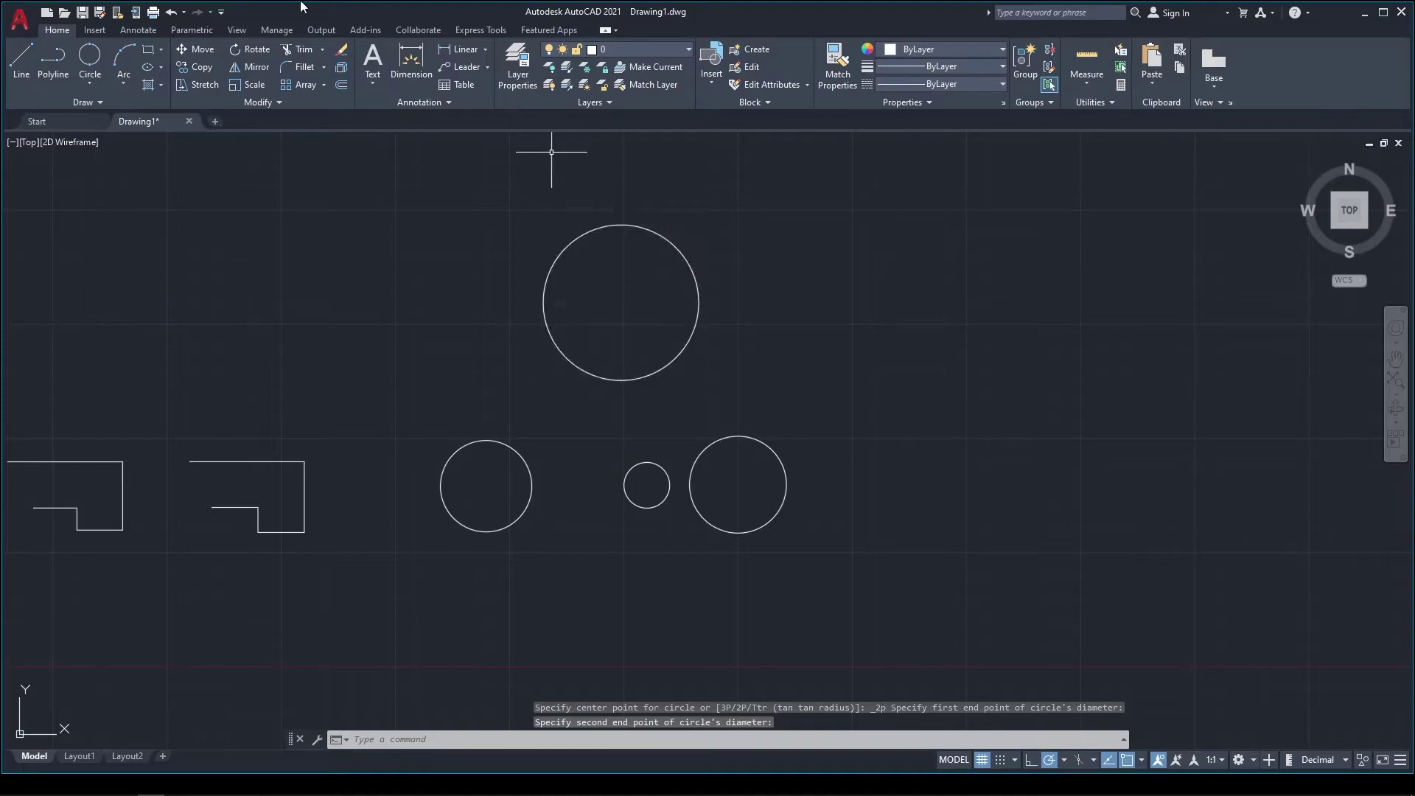
- Draw a large 3-Point circle through three picked points above the row
{"action": "left_click", "coordinate": [87, 86]}
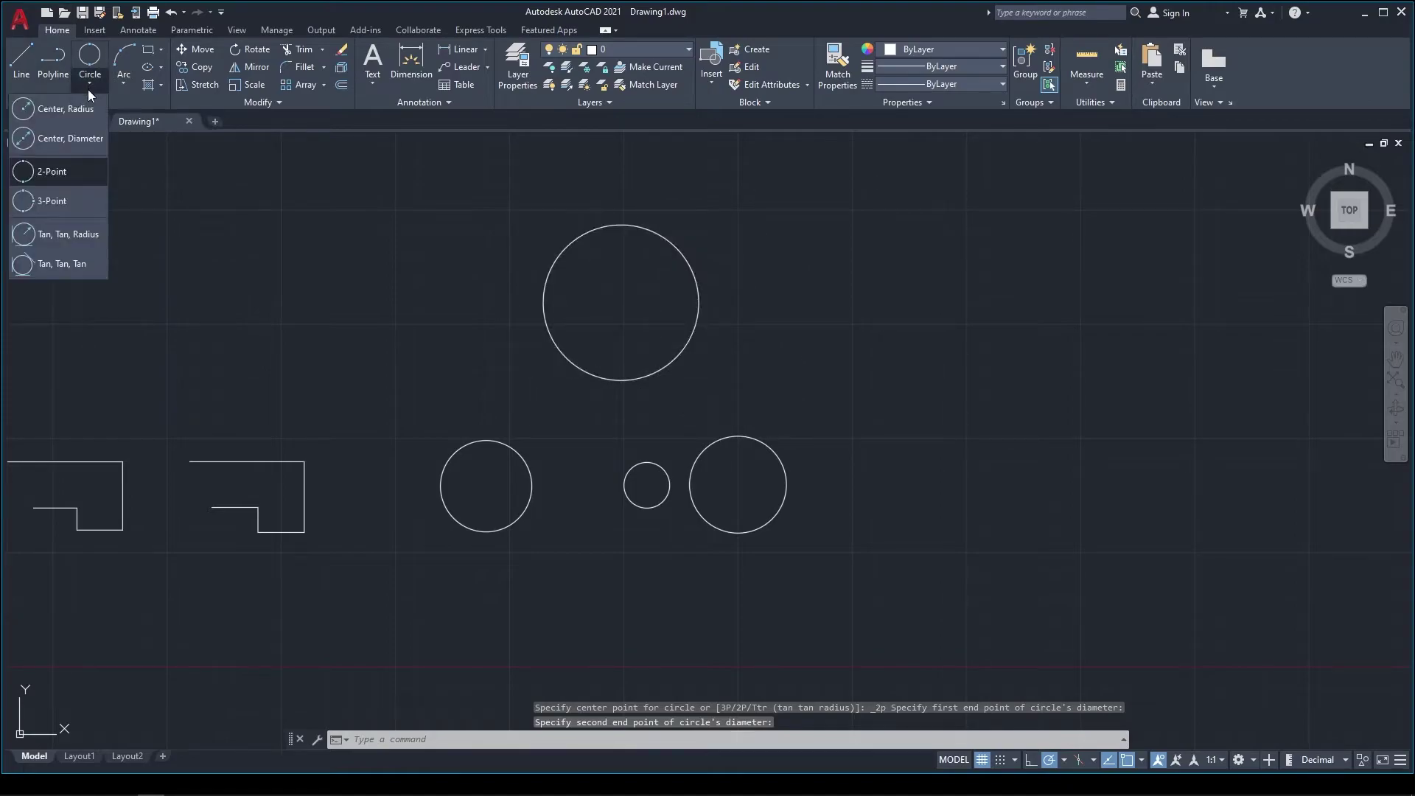
{"action": "left_click", "coordinate": [59, 203]}
{"action": "middle_click_drag", "start_coordinate": [990, 248], "coordinate": [682, 271]}
{"action": "left_click", "coordinate": [499, 325]}
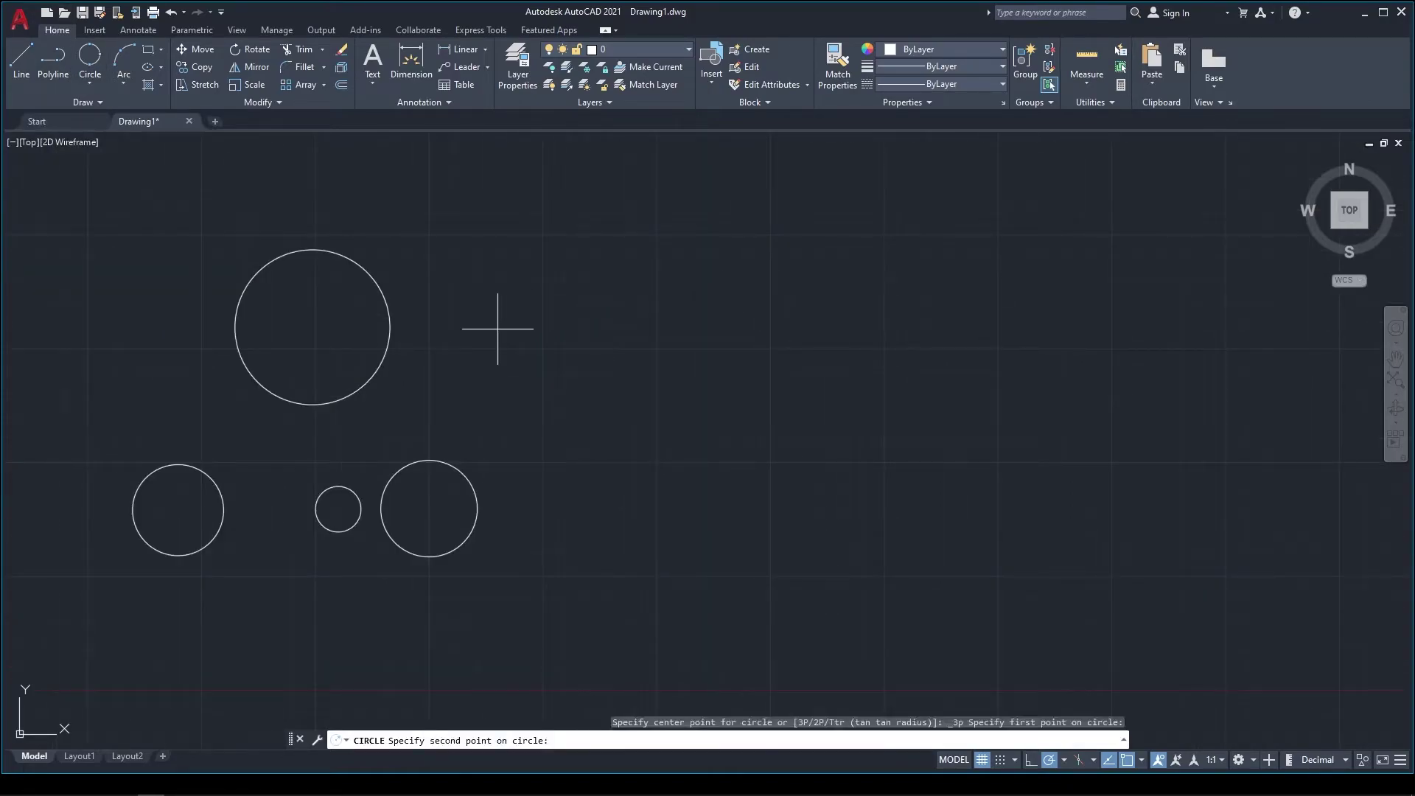
{"action": "left_click", "coordinate": [699, 330]}
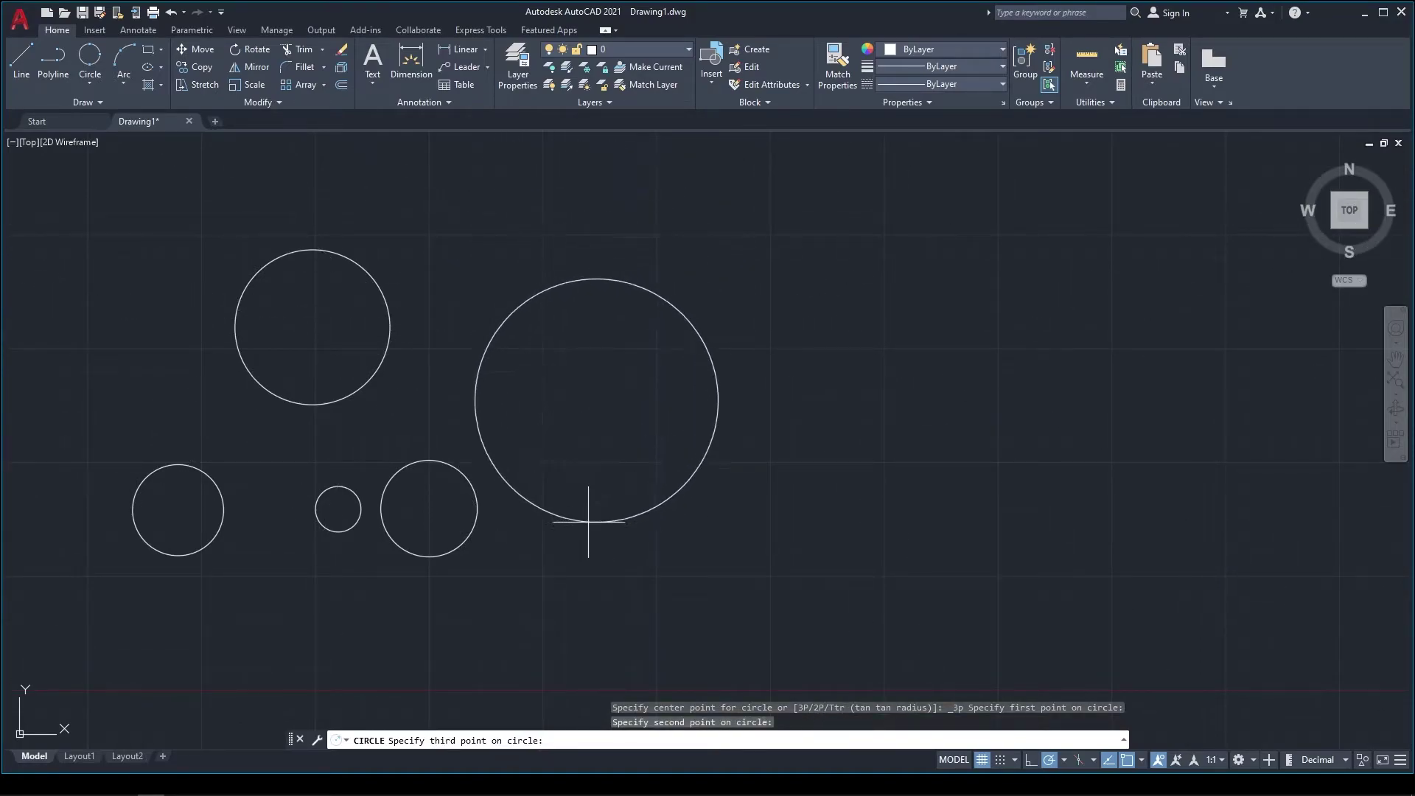
{"action": "left_click", "coordinate": [591, 395]}
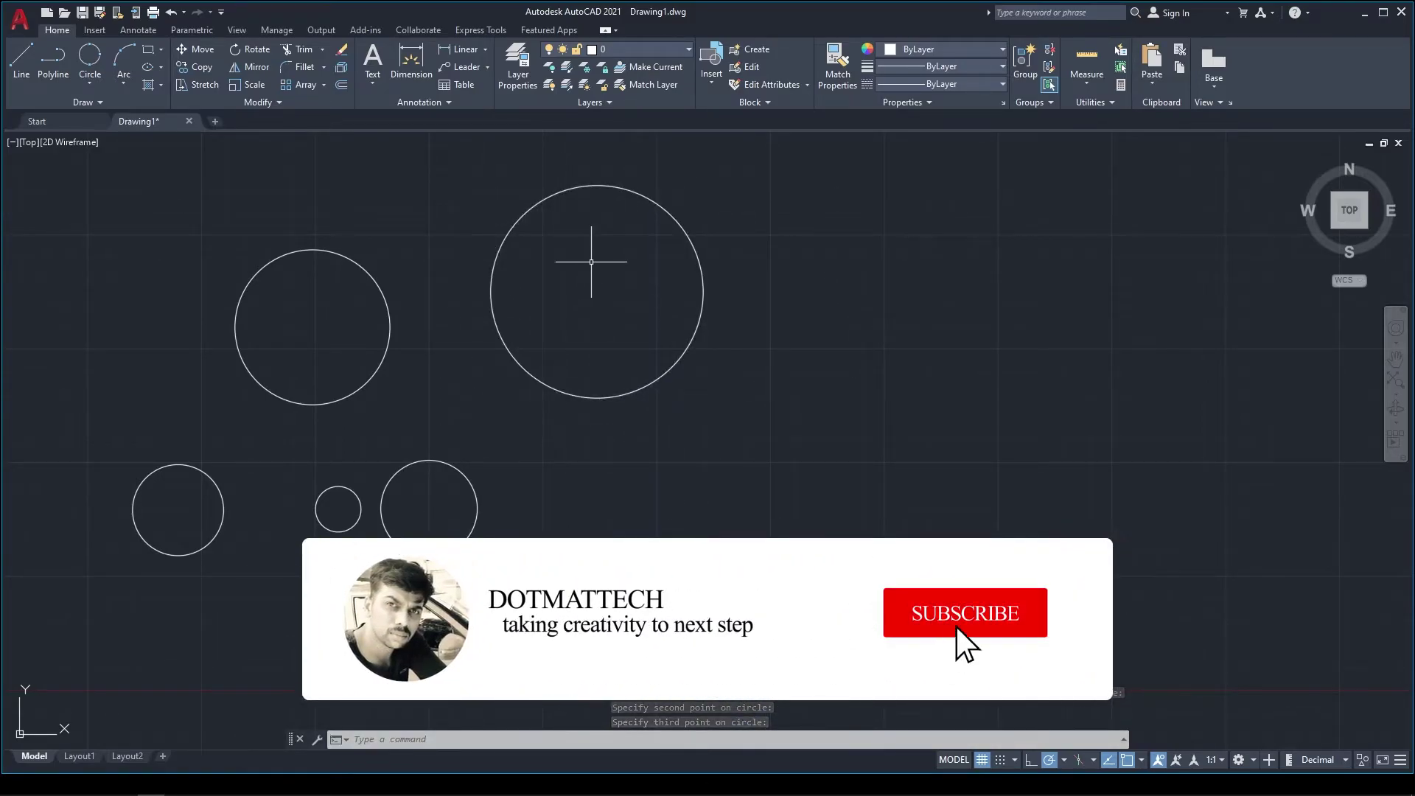
{"action": "left_click", "coordinate": [89, 82]}
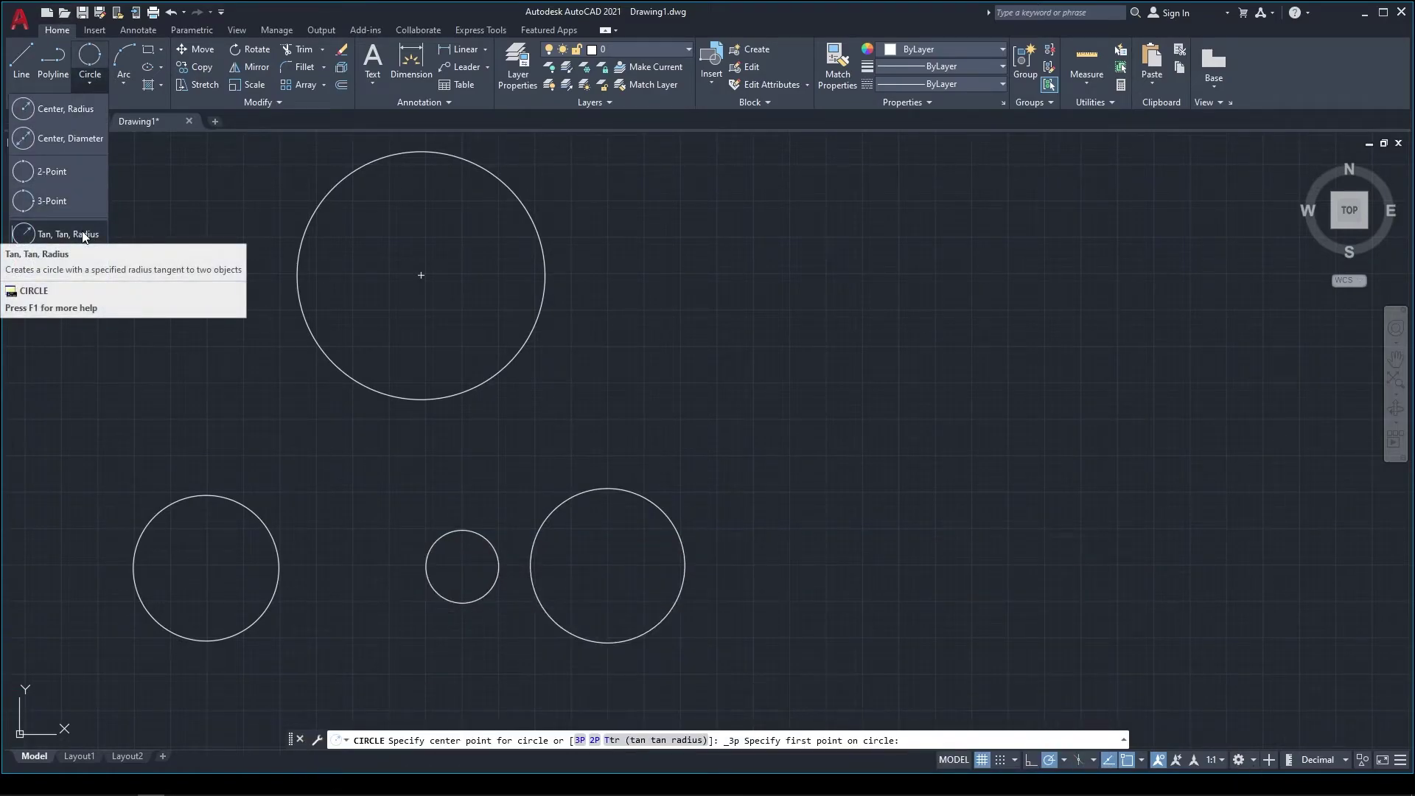
{"action": "mouse_move", "coordinate": [66, 235]}
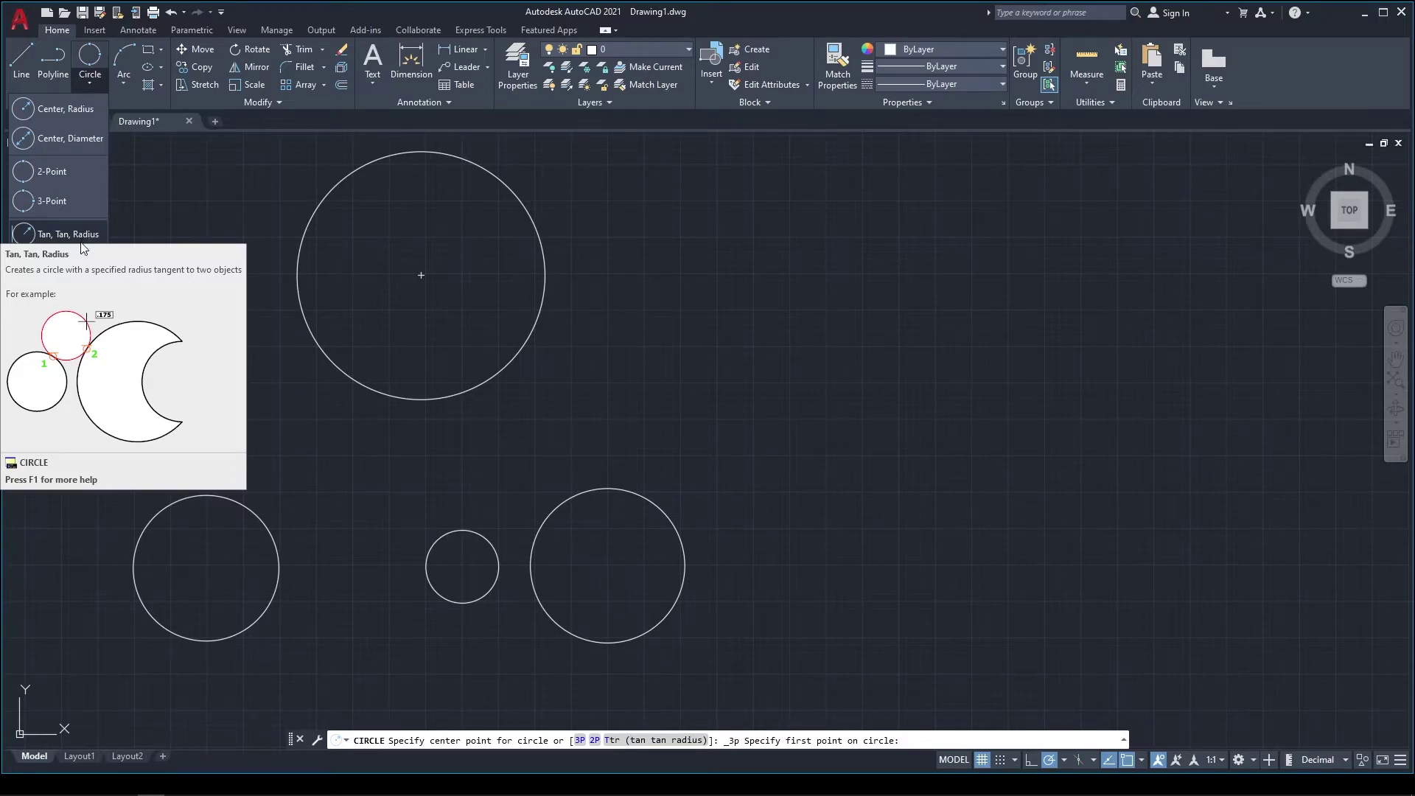
- Draw a Tan, Tan, Radius circle touching the lower-right and large top circles
{"action": "left_click", "coordinate": [68, 234]}
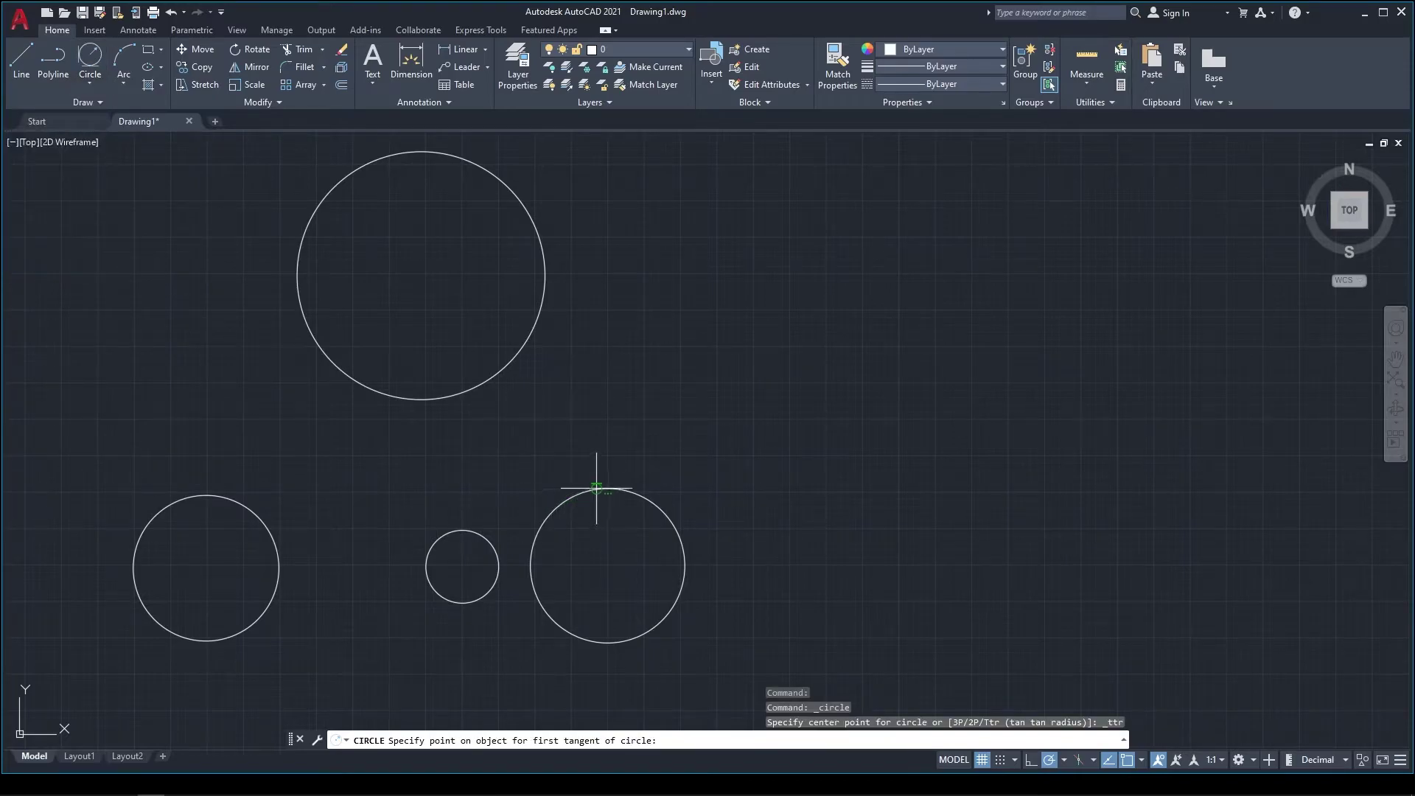
{"action": "left_click", "coordinate": [596, 488]}
{"action": "left_click", "coordinate": [509, 360]}
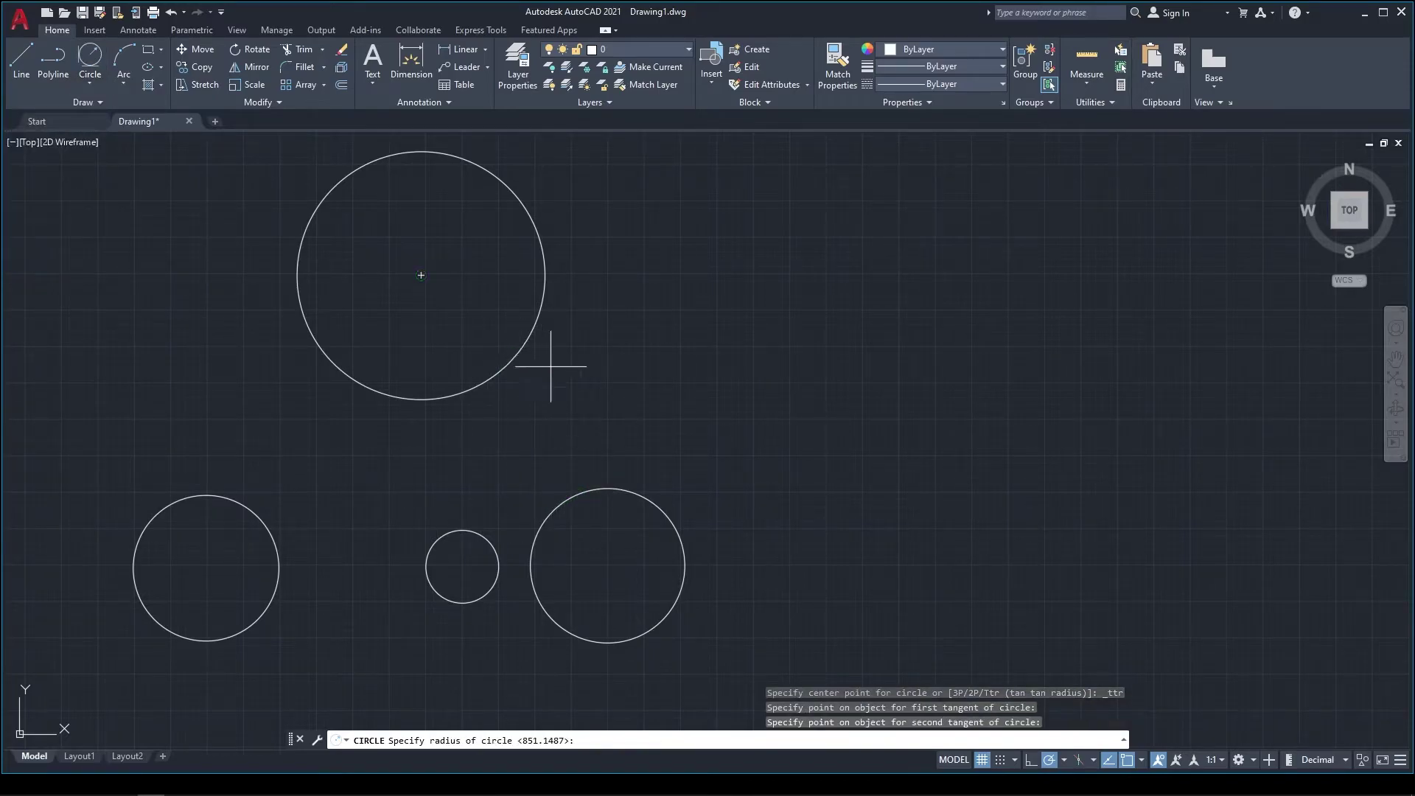
{"action": "left_click", "coordinate": [587, 409]}
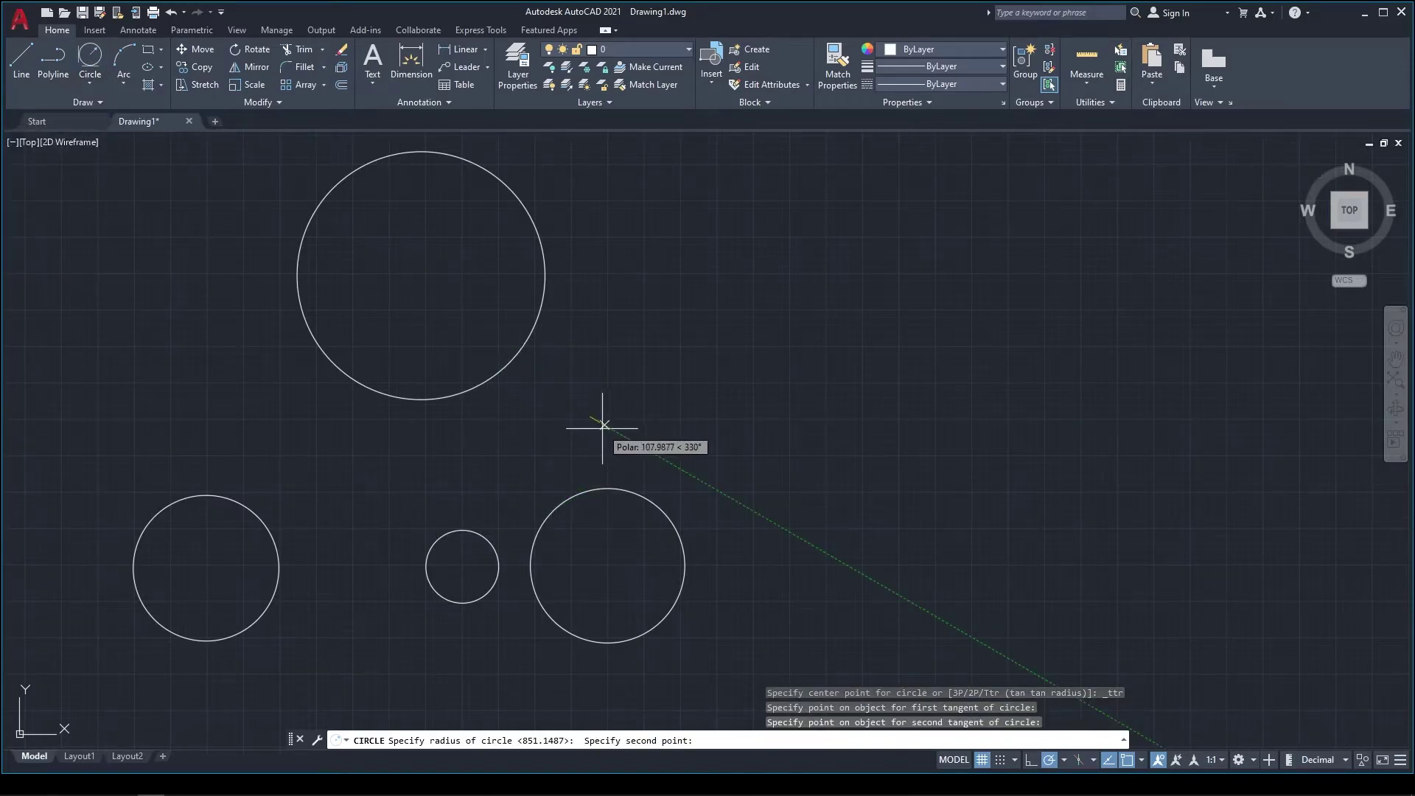
{"action": "left_click", "coordinate": [591, 487]}
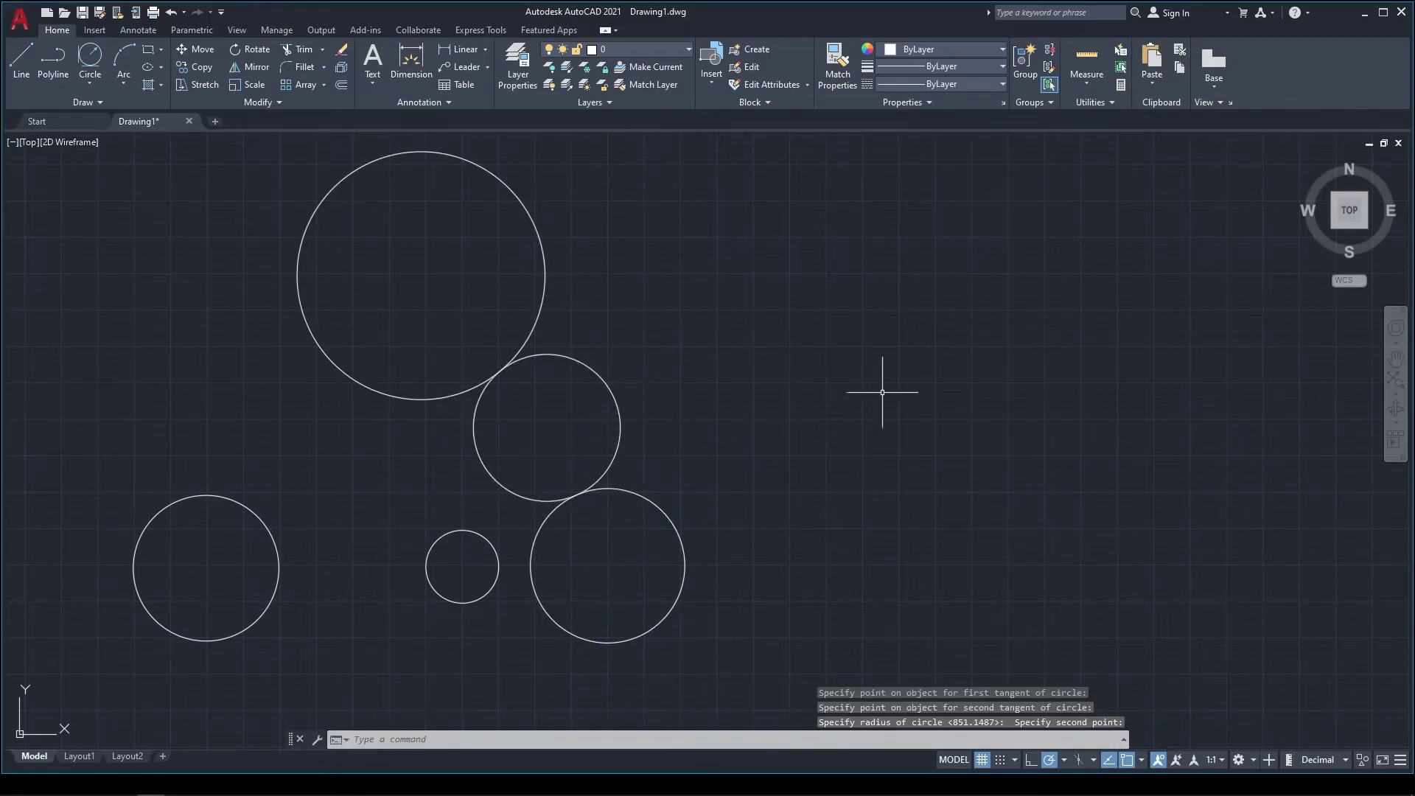
- Draw a large Tan, Tan, Radius circle touching the top and lower-left circles
{"action": "middle_click_drag", "start_coordinate": [277, 442], "coordinate": [507, 427]}
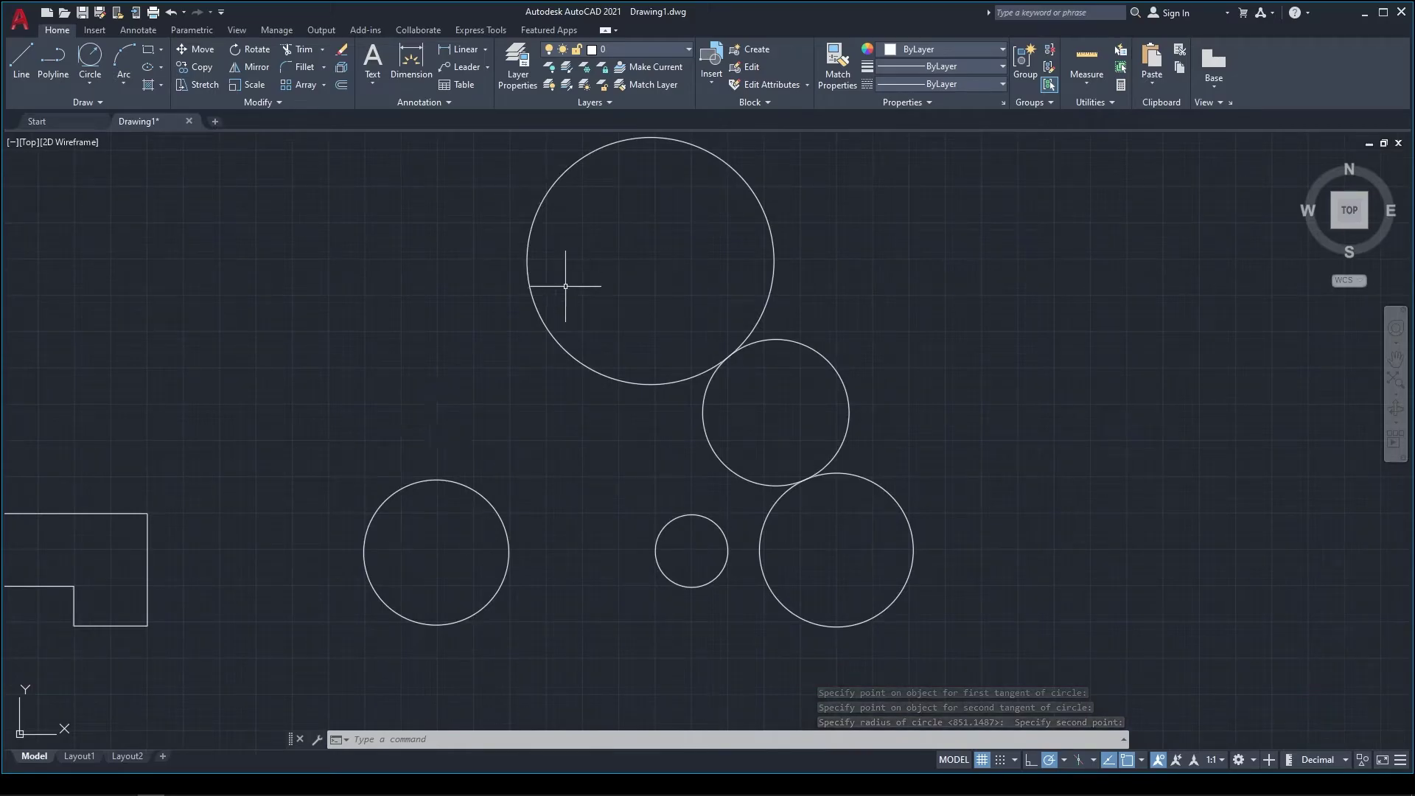
{"action": "left_click", "coordinate": [90, 82]}
{"action": "left_click", "coordinate": [110, 221]}
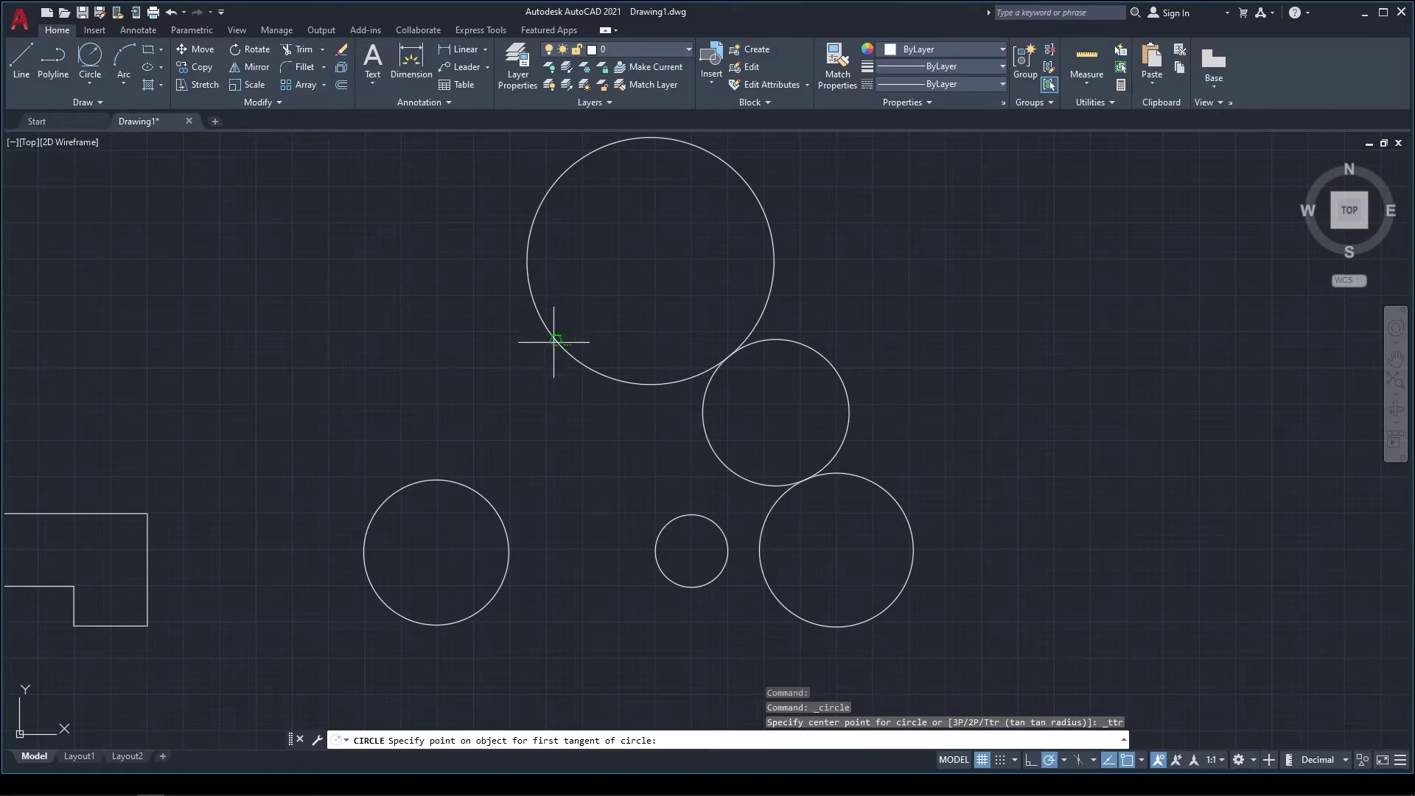
{"action": "left_click", "coordinate": [553, 342]}
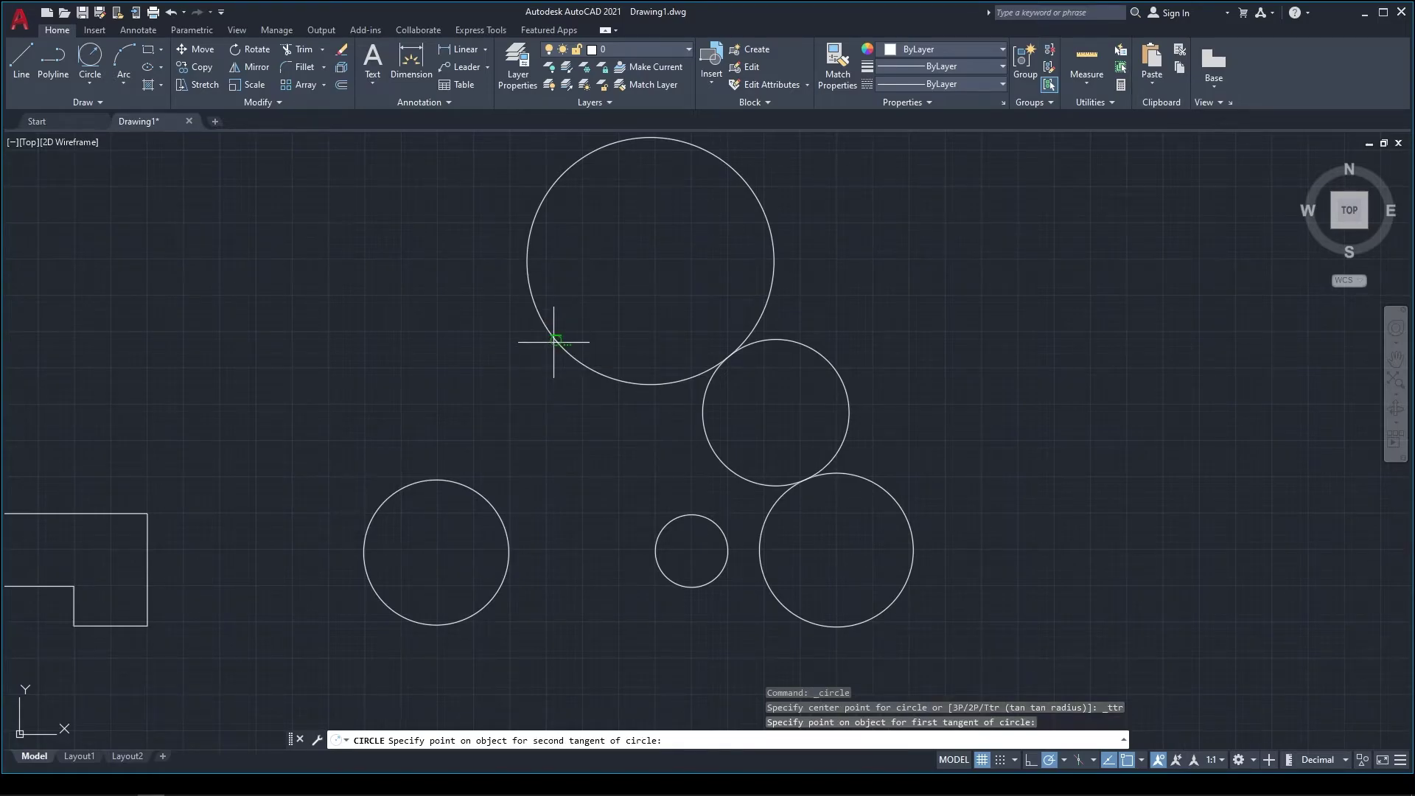
{"action": "left_click", "coordinate": [481, 491]}
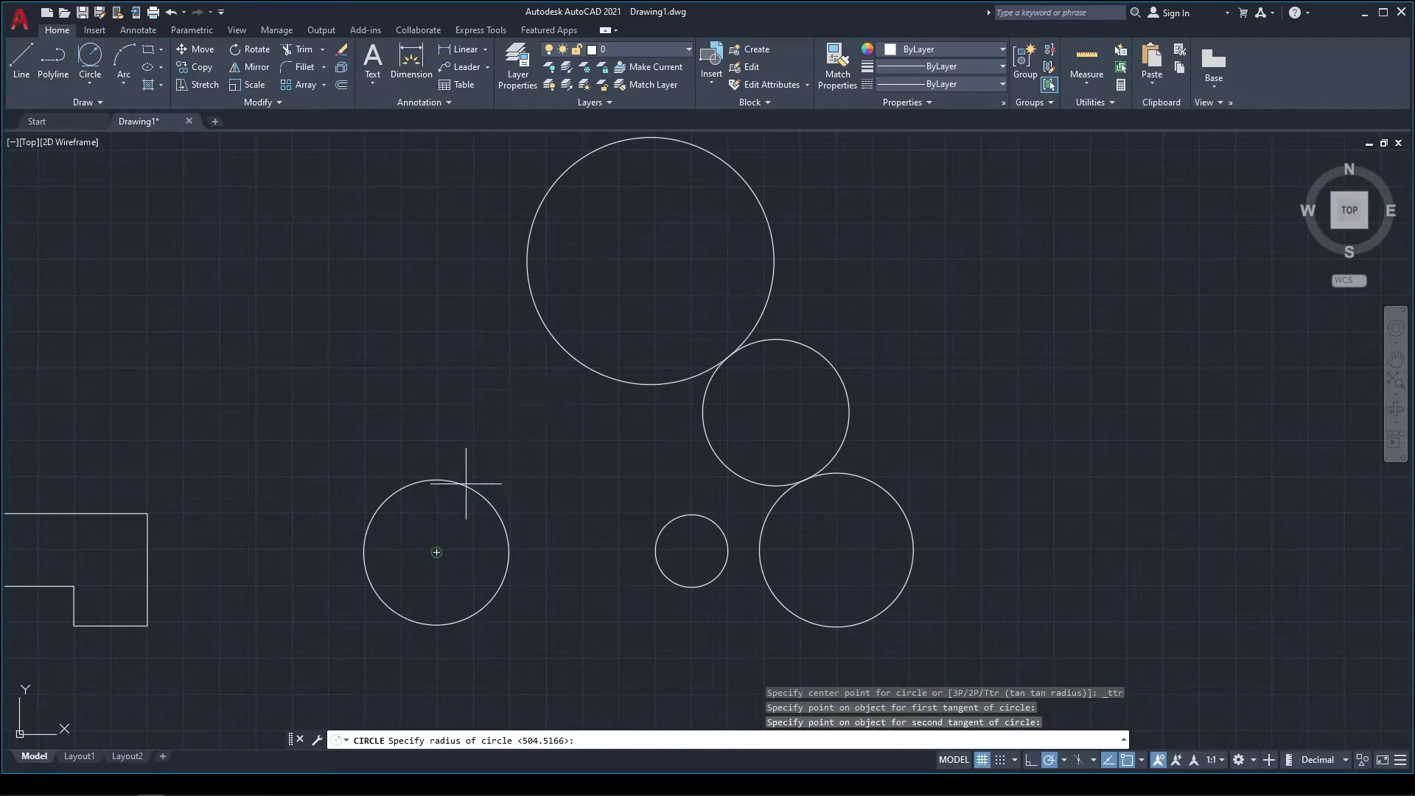
{"action": "left_click", "coordinate": [467, 491]}
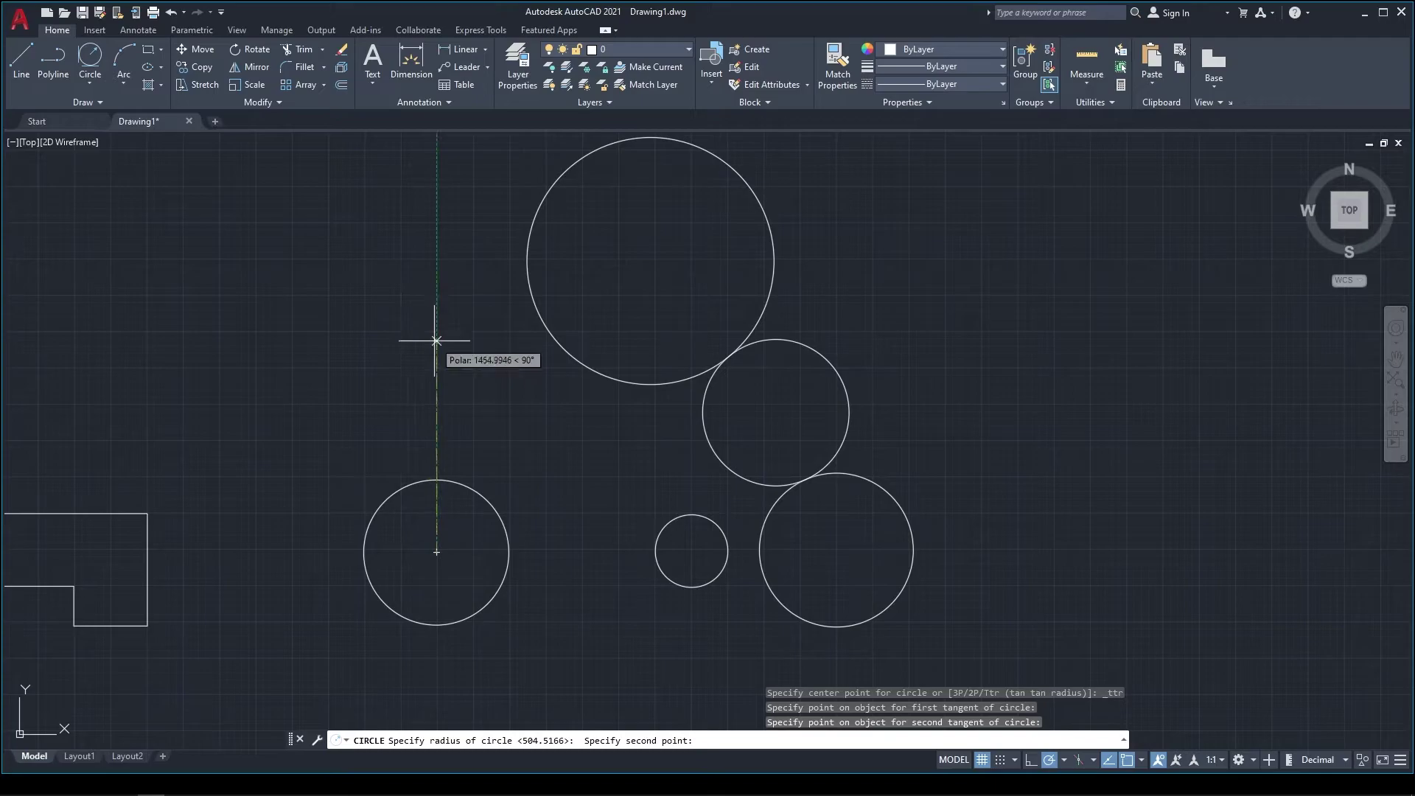
{"action": "left_click", "coordinate": [436, 340]}
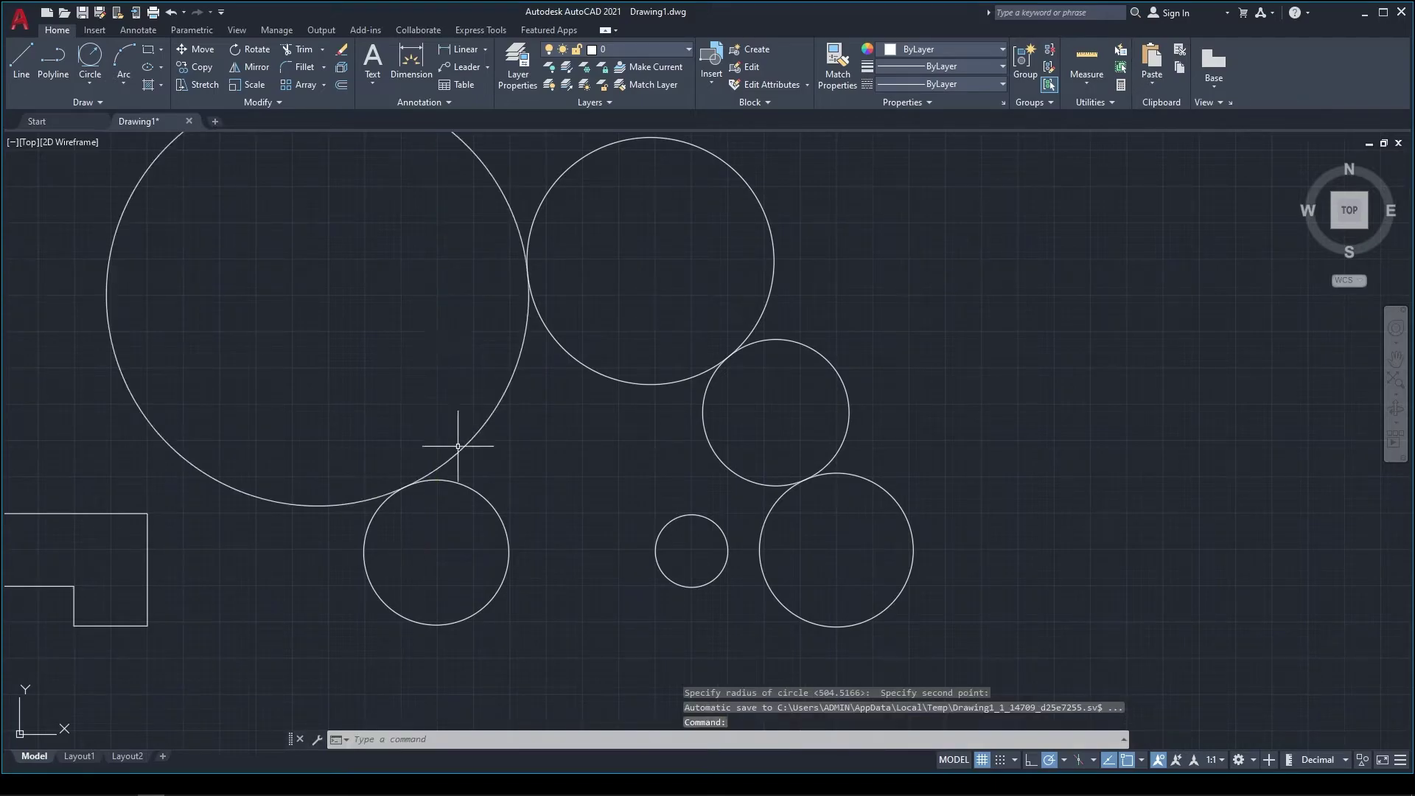
- Inscribe a Tan, Tan, Tan circle touching three edges of the polyline outline's notch
{"action": "scroll", "coordinate": [464, 449], "scroll_direction": "down", "scroll_amount": 2}
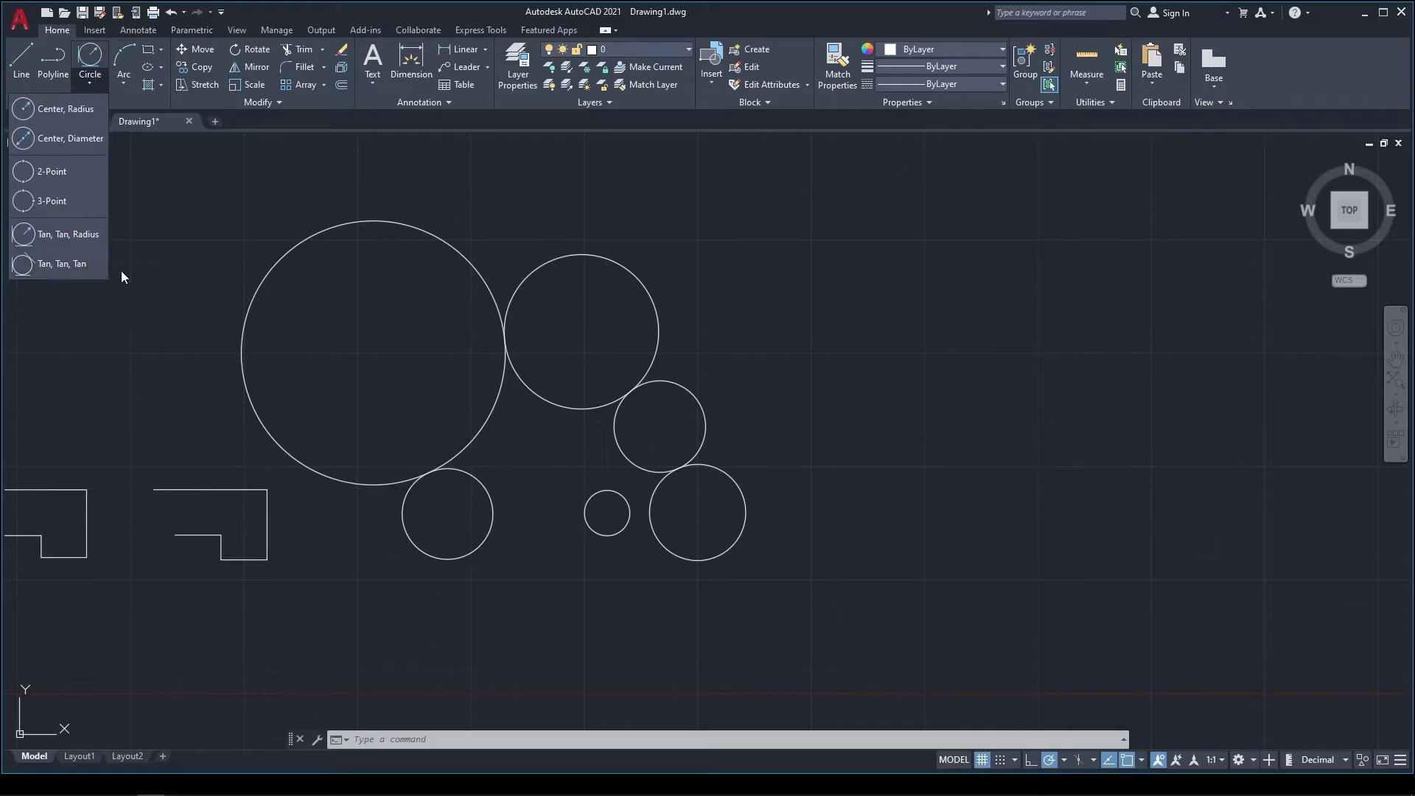
{"action": "scroll", "coordinate": [906, 369], "scroll_direction": "down", "scroll_amount": 2}
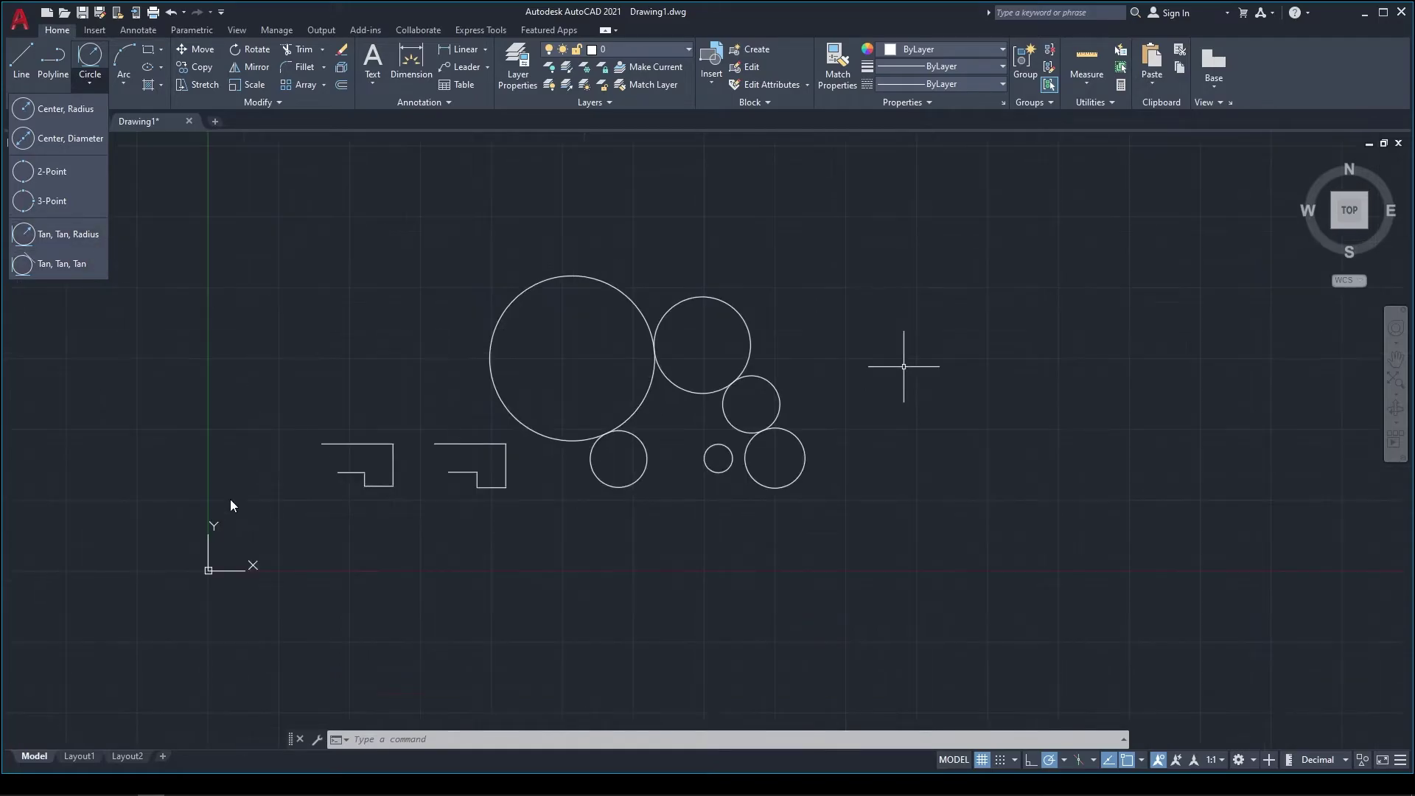
{"action": "scroll", "coordinate": [720, 467], "scroll_direction": "up", "scroll_amount": 5}
{"action": "scroll", "coordinate": [502, 453], "scroll_direction": "up", "scroll_amount": 3}
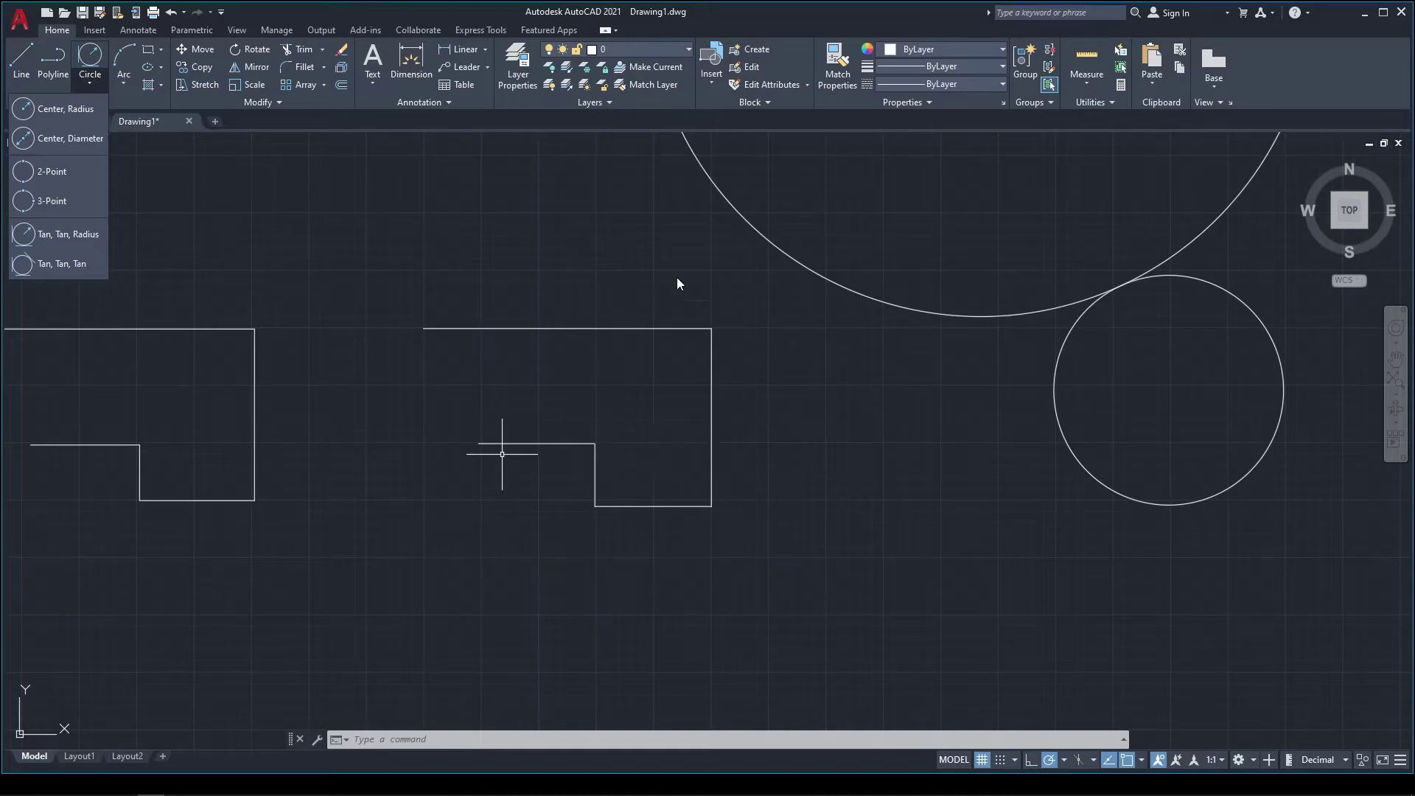
{"action": "left_click", "coordinate": [58, 263]}
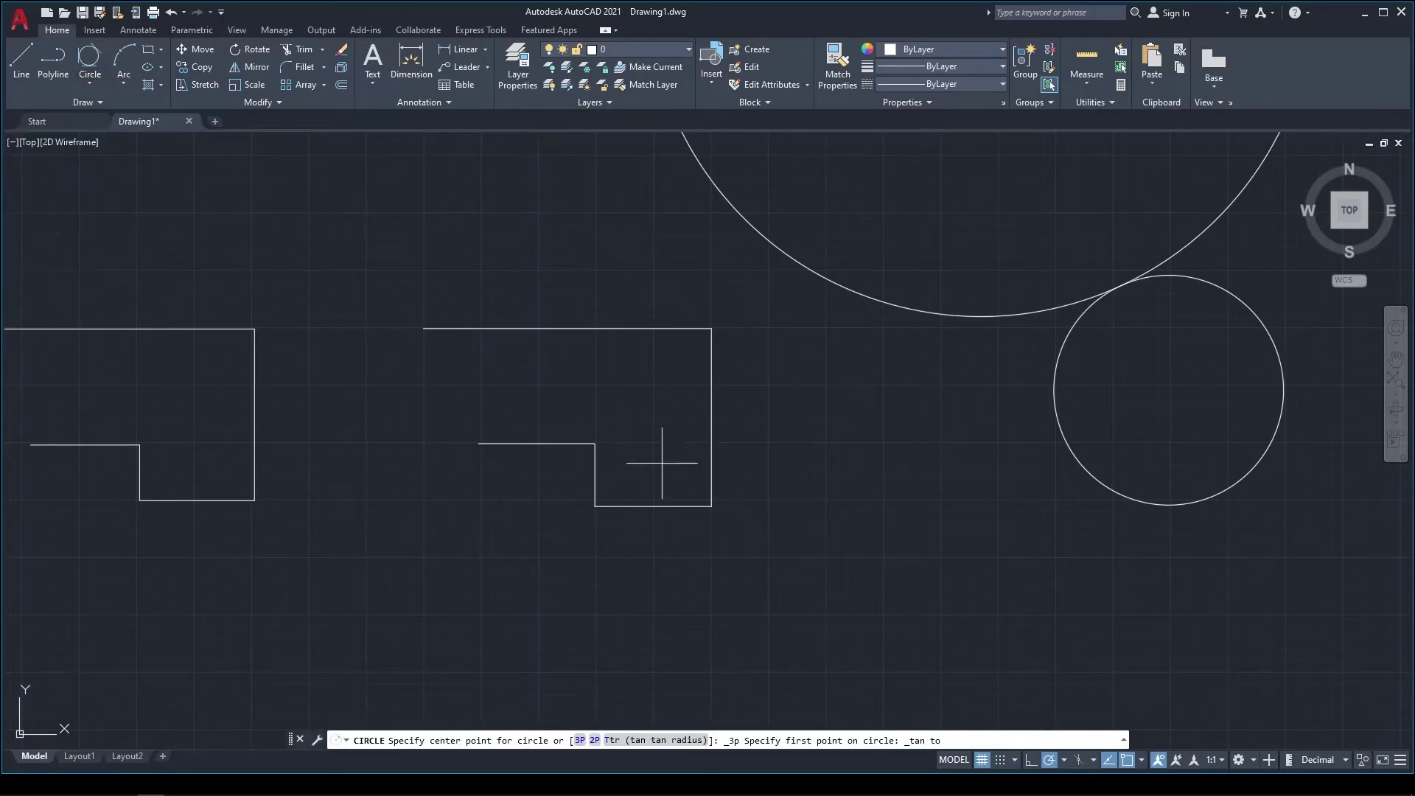
{"action": "left_click", "coordinate": [595, 466]}
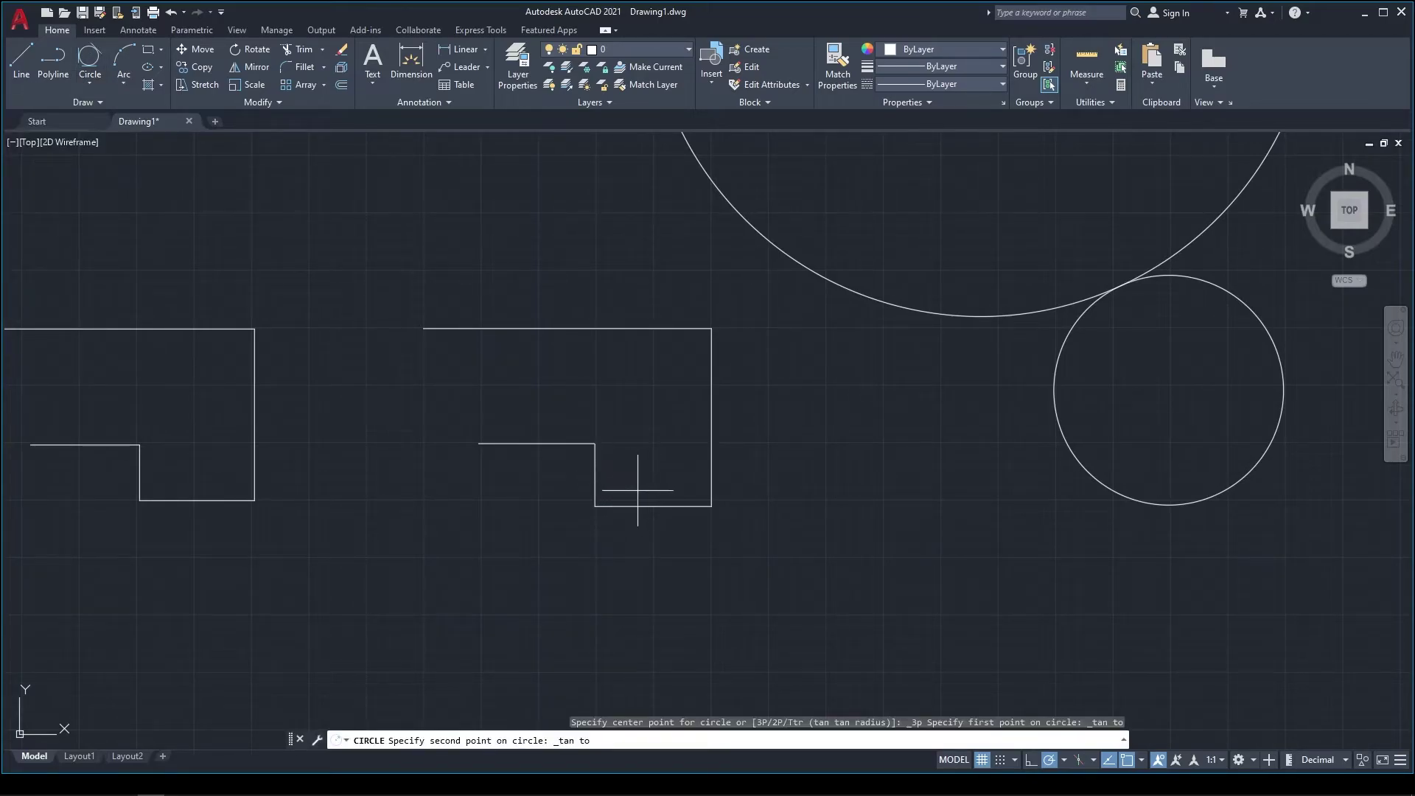
{"action": "left_click", "coordinate": [653, 506]}
{"action": "left_click", "coordinate": [714, 464]}
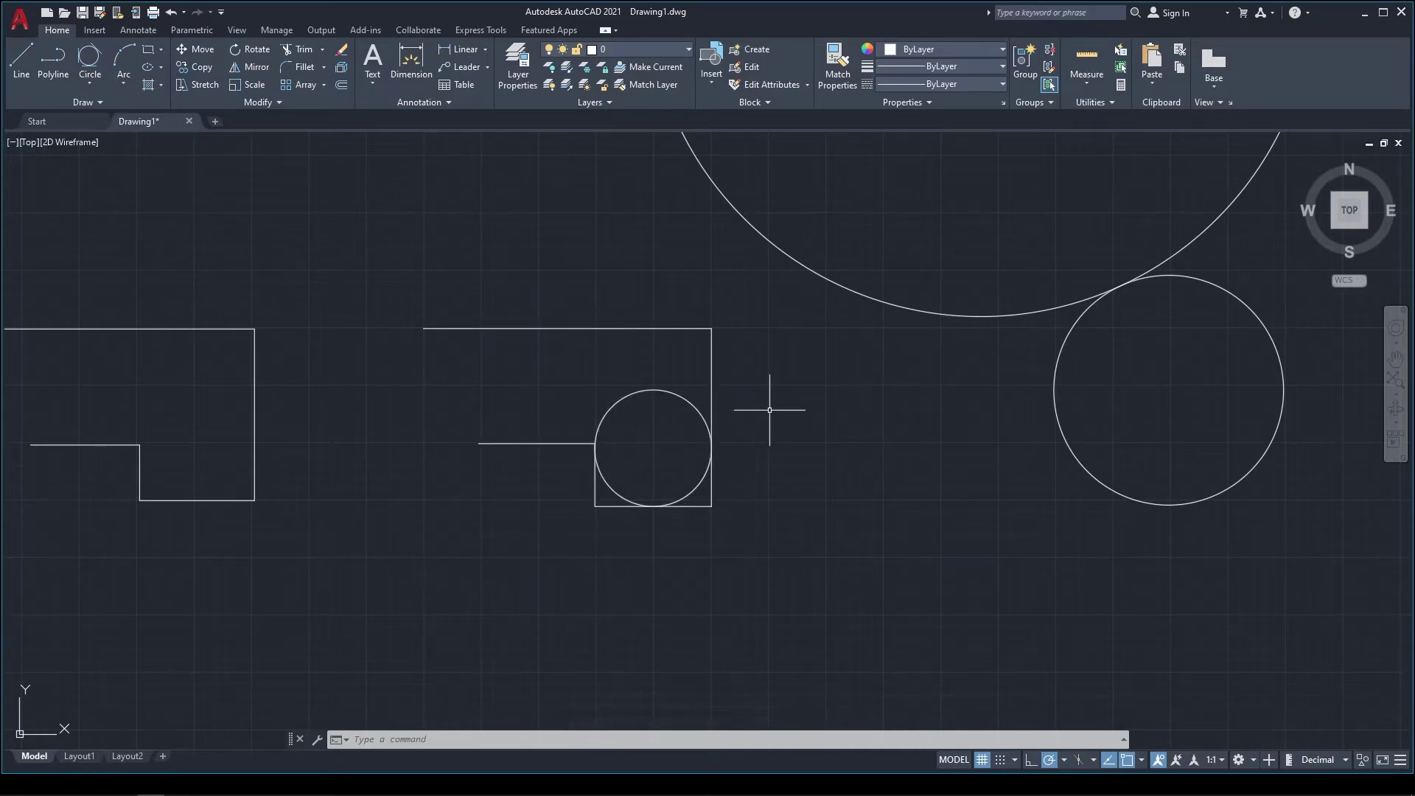
{"action": "scroll", "coordinate": [523, 486], "scroll_direction": "down", "scroll_amount": 5}
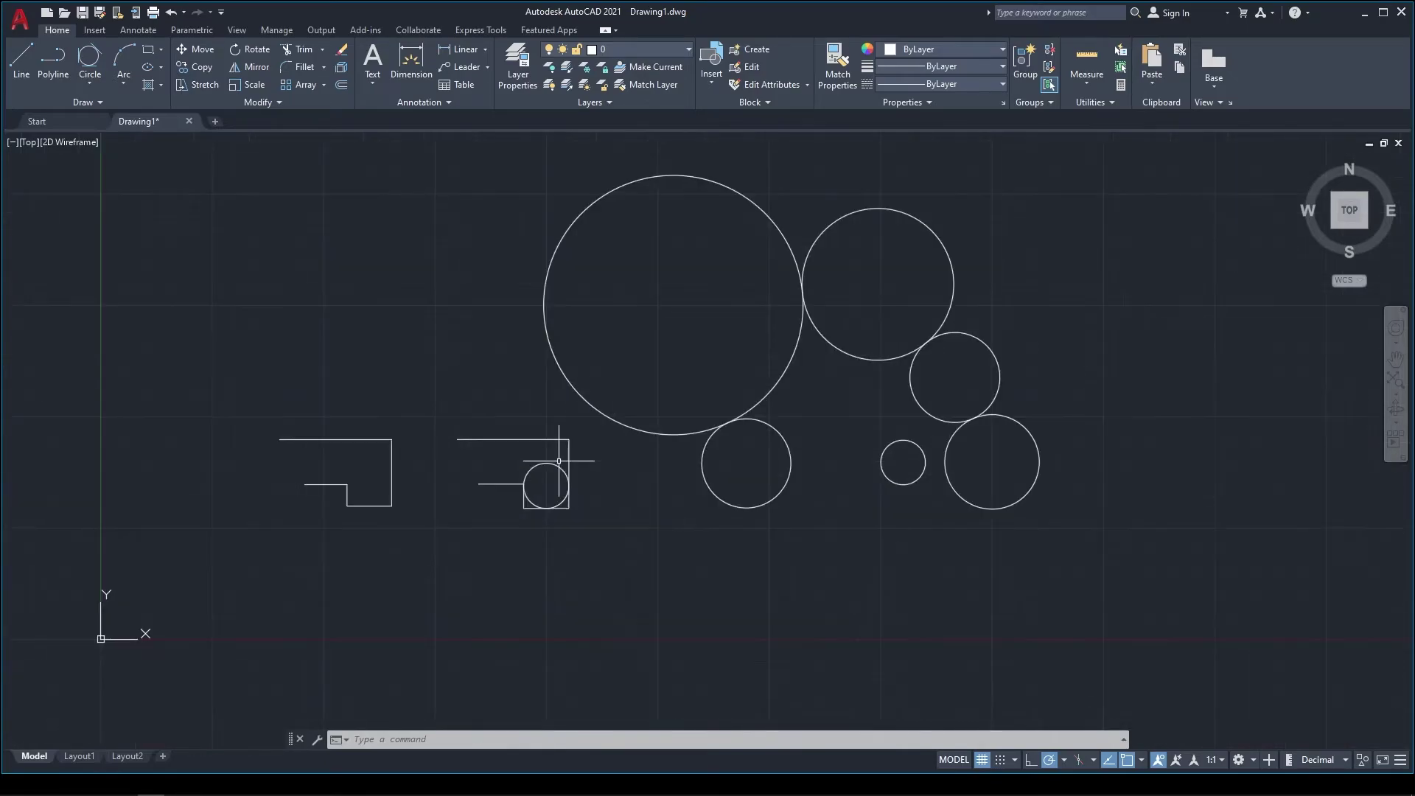
{"action": "scroll", "coordinate": [523, 486], "scroll_direction": "down", "scroll_amount": 2}
- Draw a 3-Point arc right of the circle cluster from start, second and end points
{"action": "left_click", "coordinate": [99, 79]}
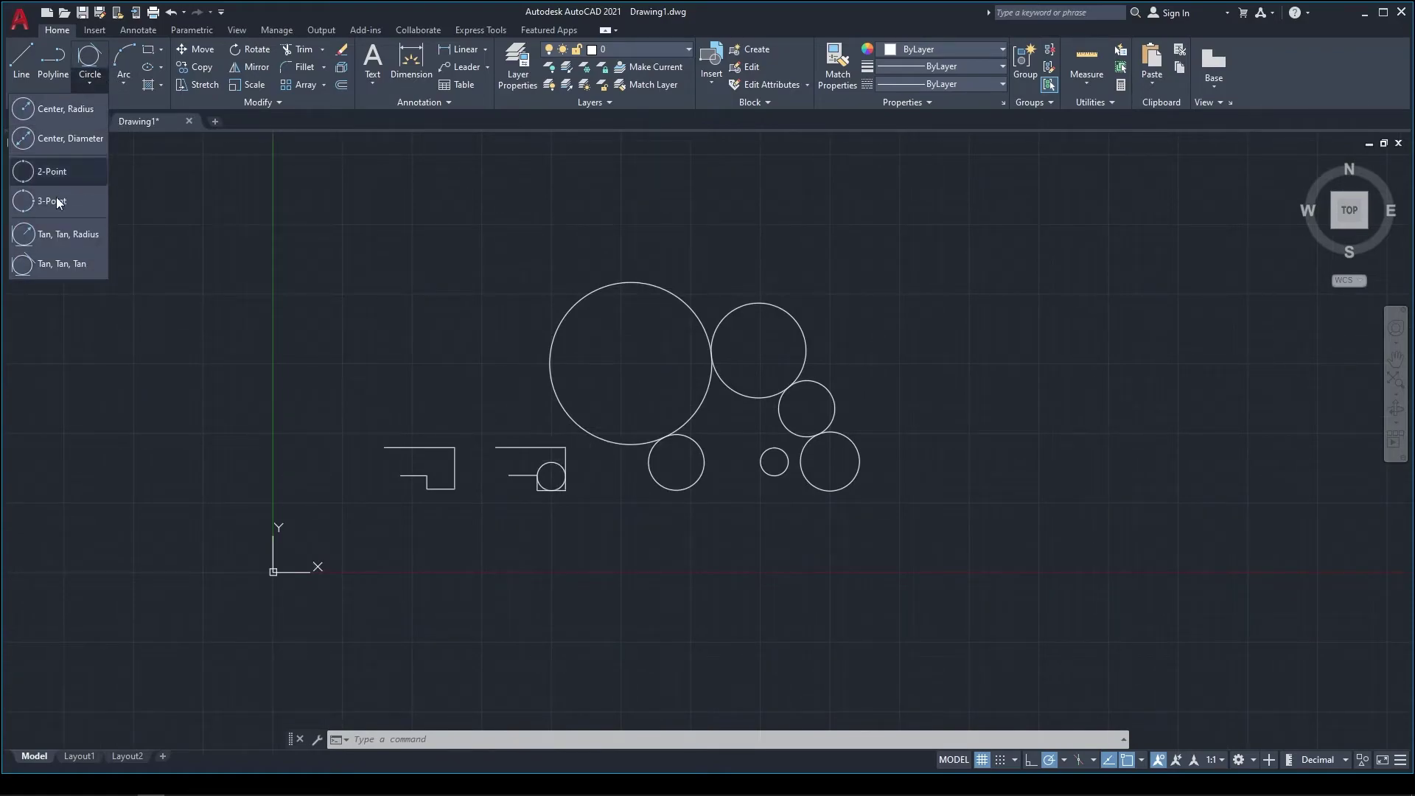
{"action": "left_click", "coordinate": [125, 82]}
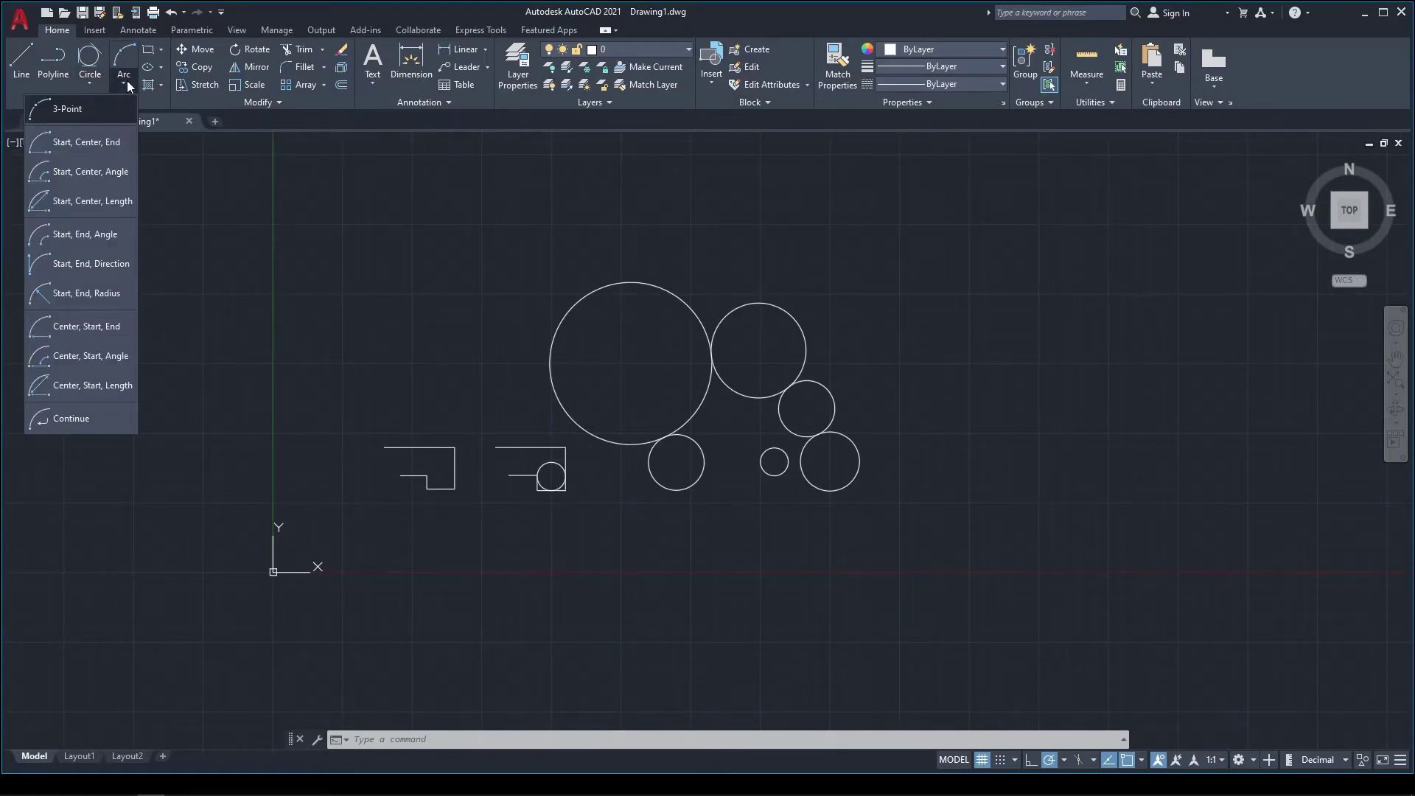
{"action": "left_click", "coordinate": [69, 111]}
{"action": "scroll", "coordinate": [1233, 407], "scroll_direction": "up", "scroll_amount": 2}
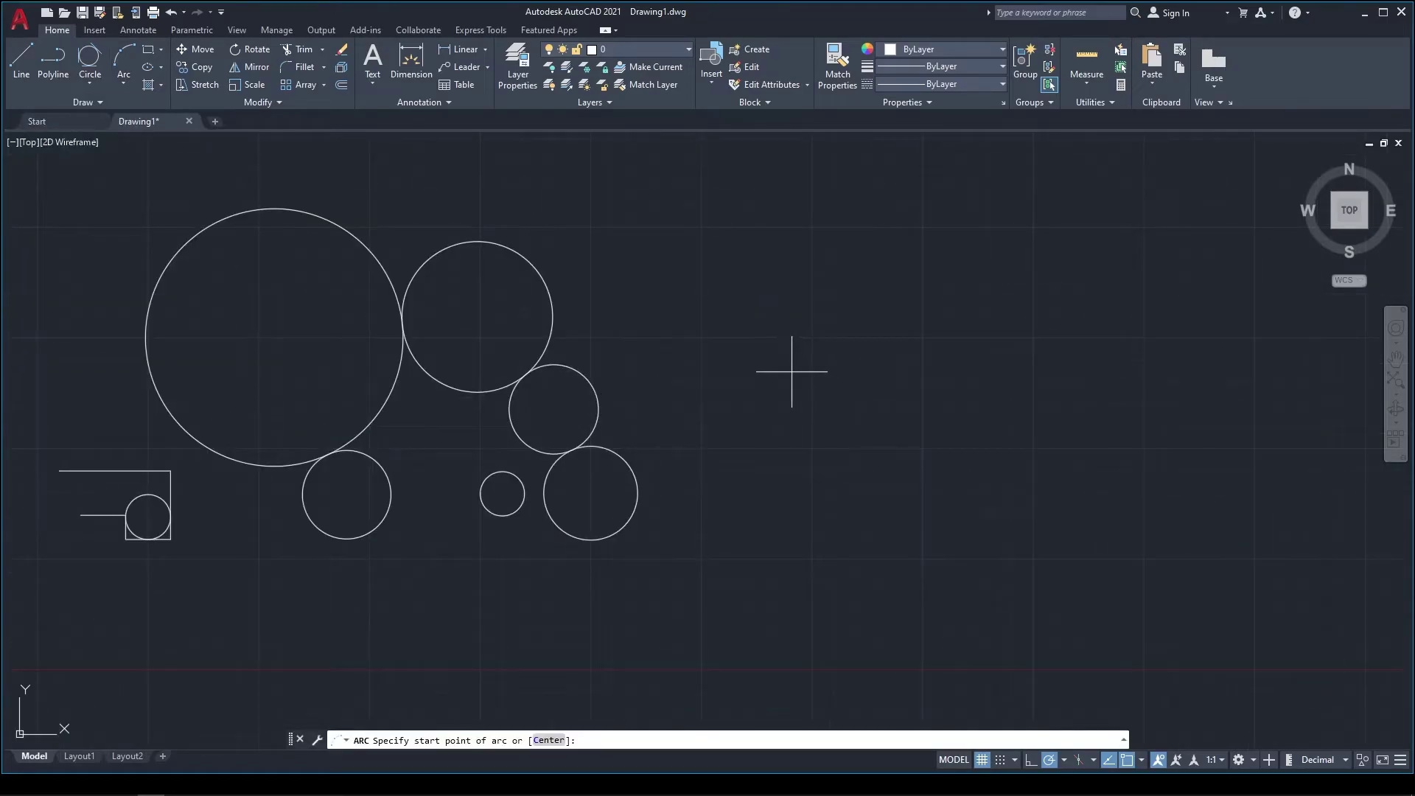
{"action": "left_click", "coordinate": [775, 370]}
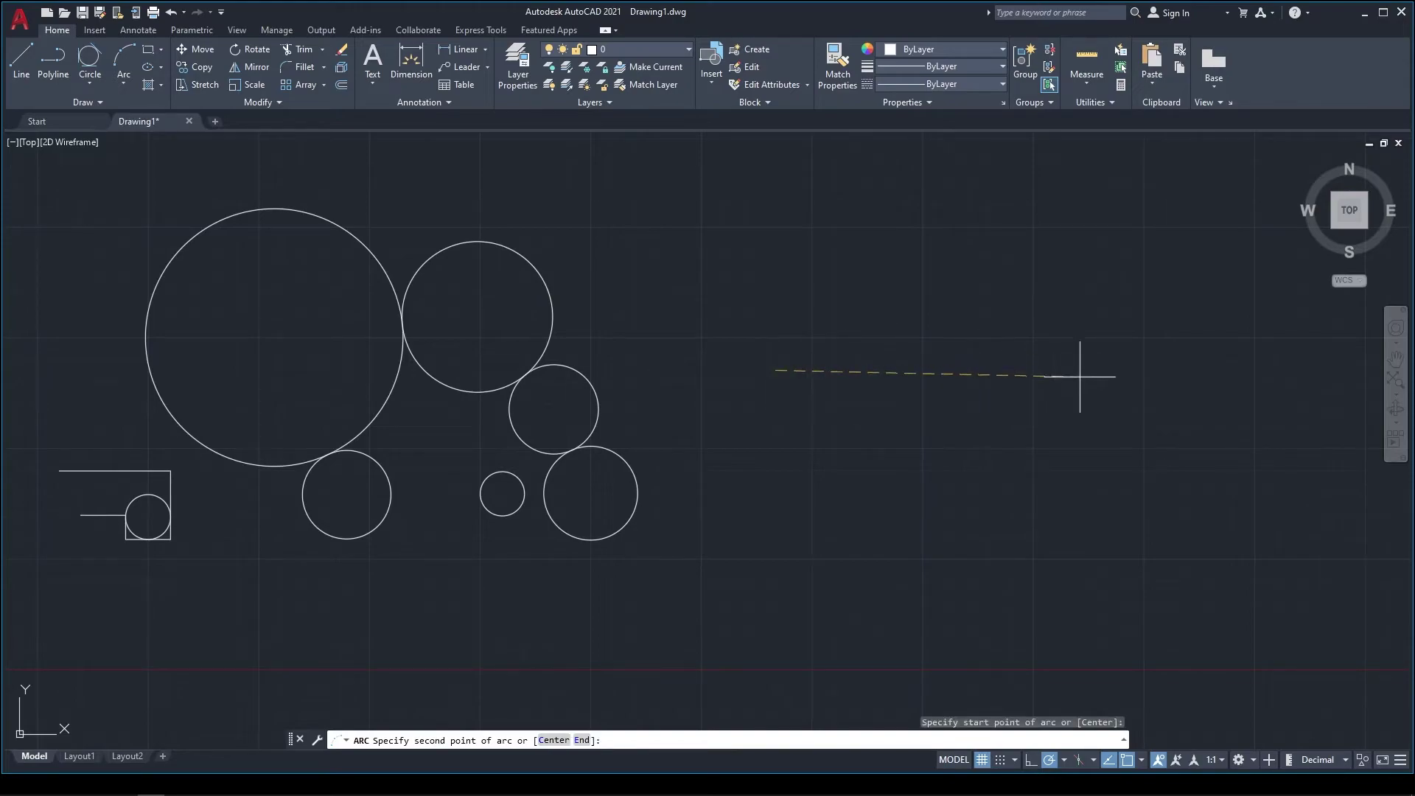
{"action": "left_click", "coordinate": [1085, 367]}
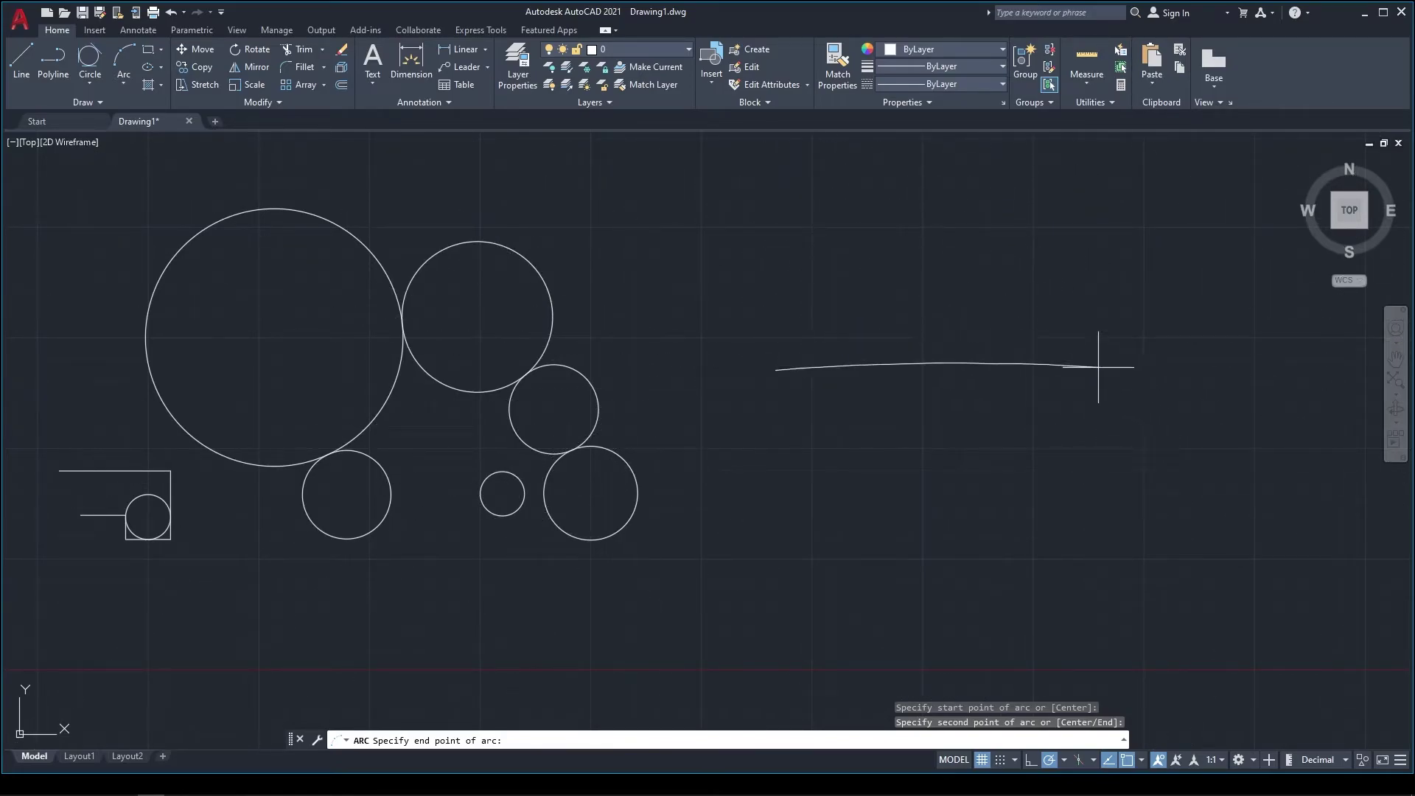
{"action": "left_click", "coordinate": [1098, 442]}
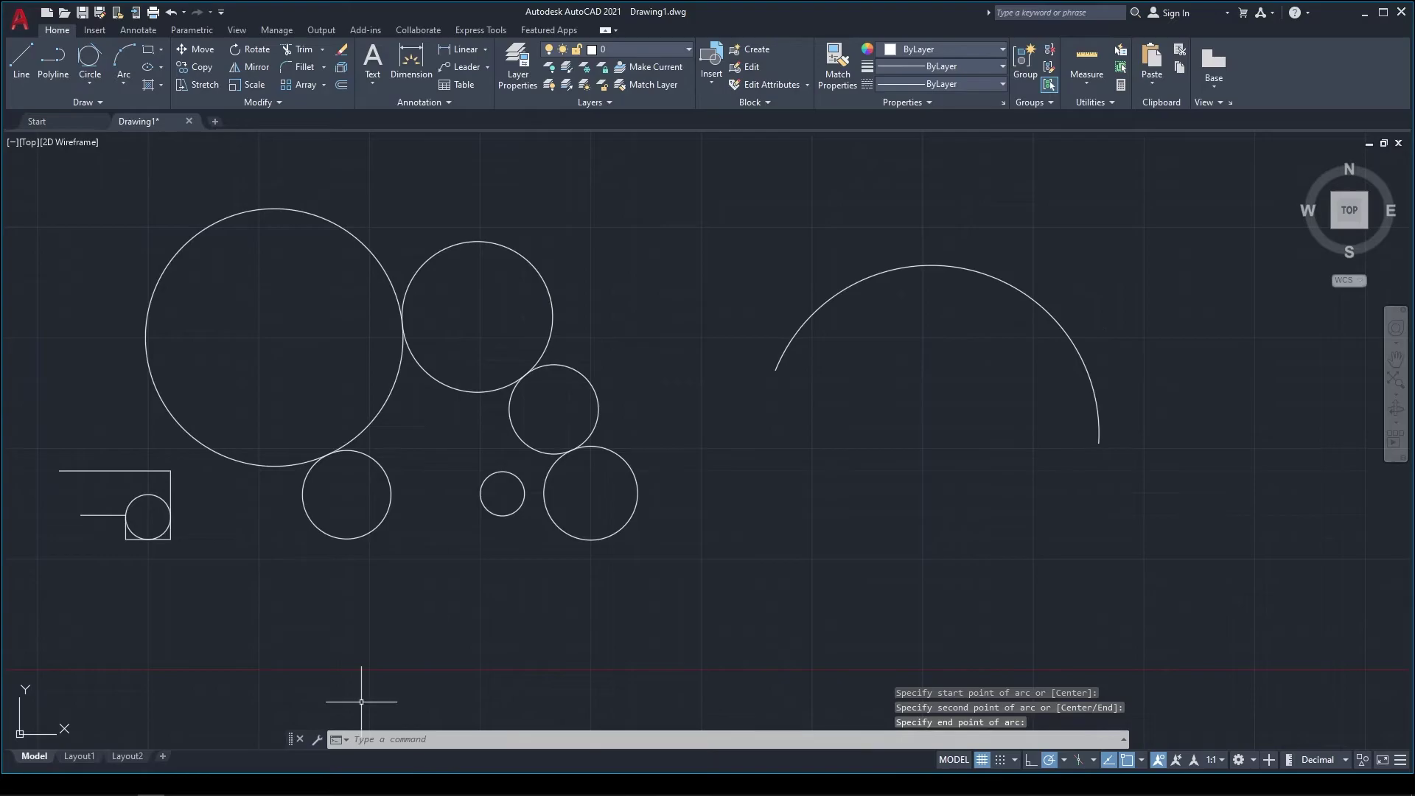
{"action": "left_click", "coordinate": [119, 80]}
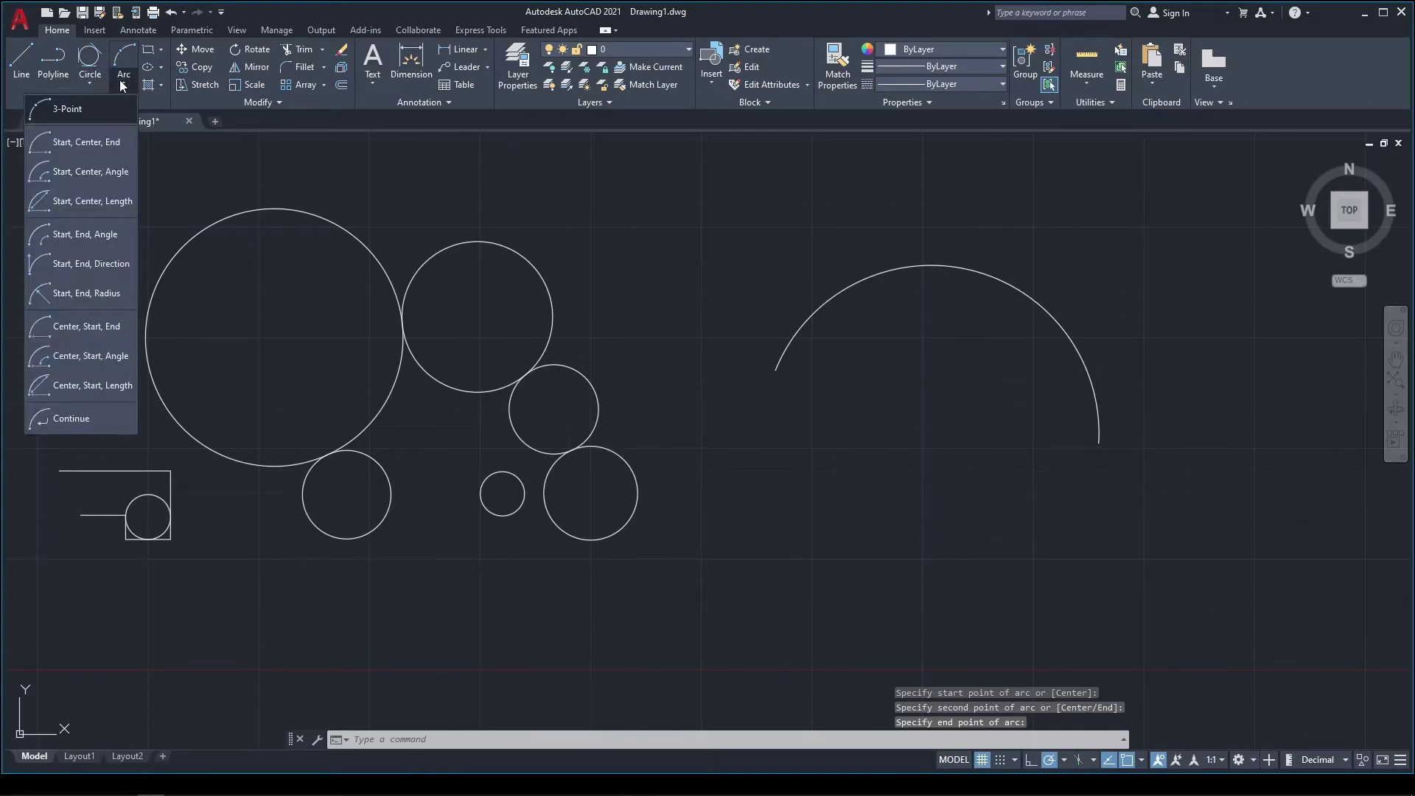
- Draw a large Start, Center, End arc beside the first arc
{"action": "left_click", "coordinate": [92, 144]}
{"action": "scroll", "coordinate": [151, 409], "scroll_direction": "down", "scroll_amount": 2}
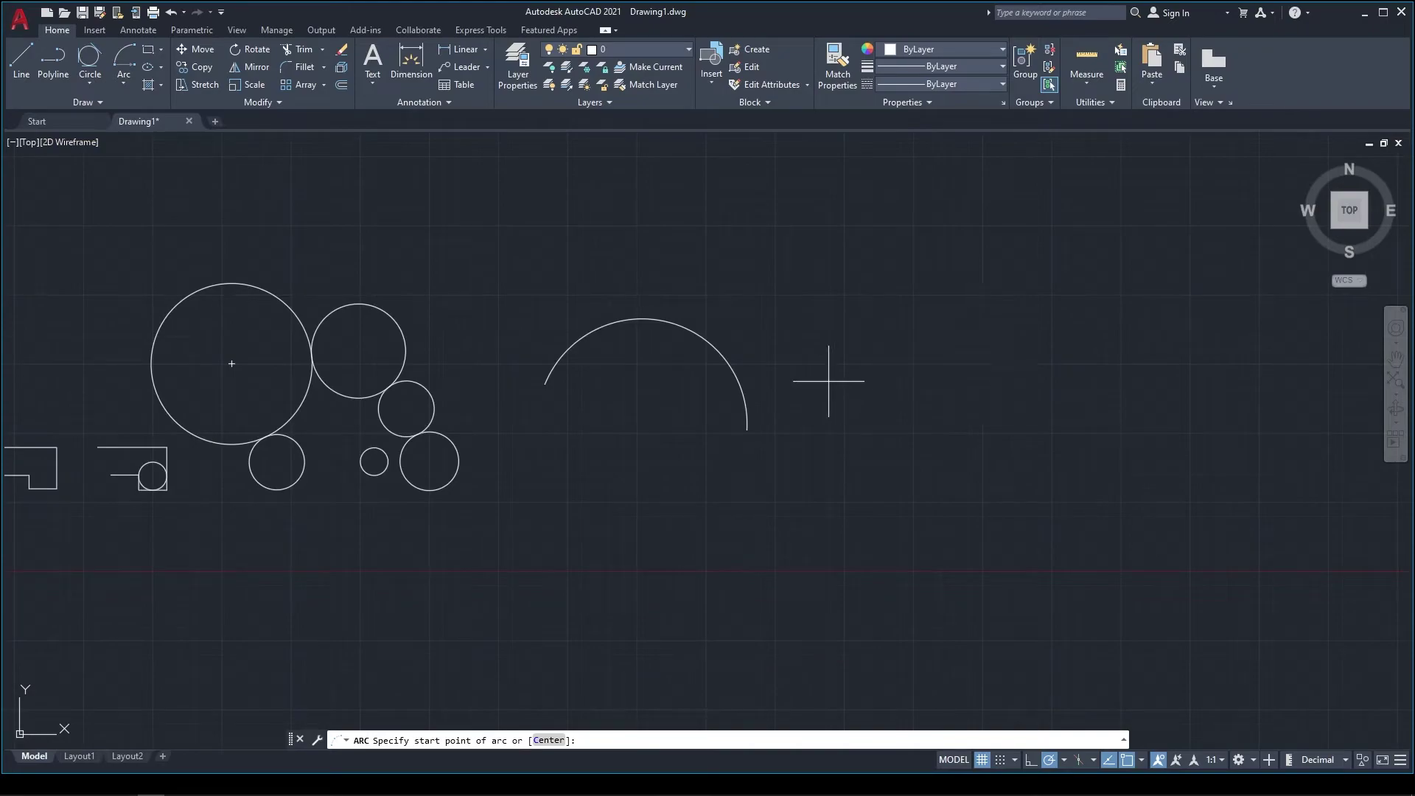
{"action": "left_click", "coordinate": [828, 381]}
{"action": "left_click", "coordinate": [1017, 381]}
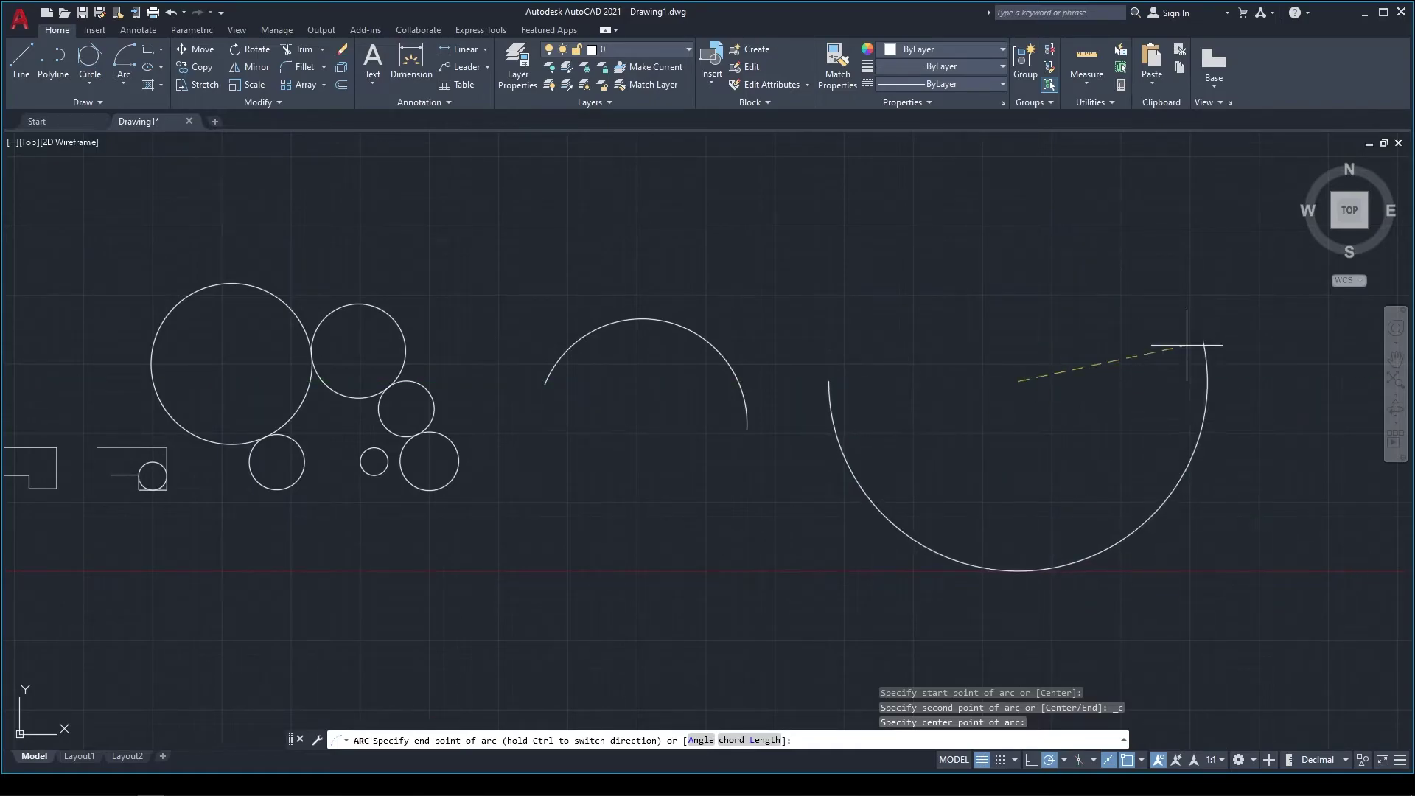
{"action": "left_click", "coordinate": [1061, 392]}
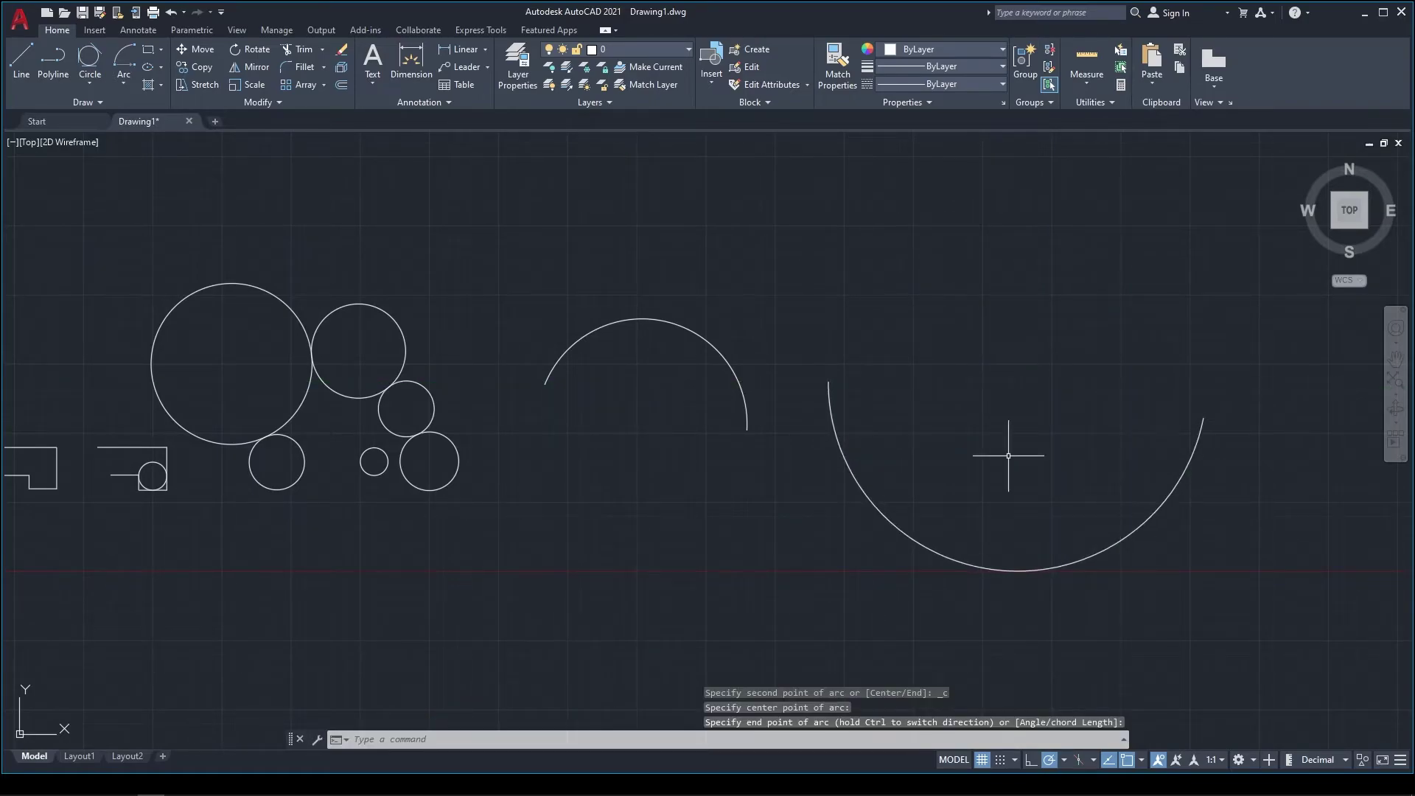
- Draw a Start, Center, Length arc above it, sized by chord length
{"action": "left_click", "coordinate": [126, 84]}
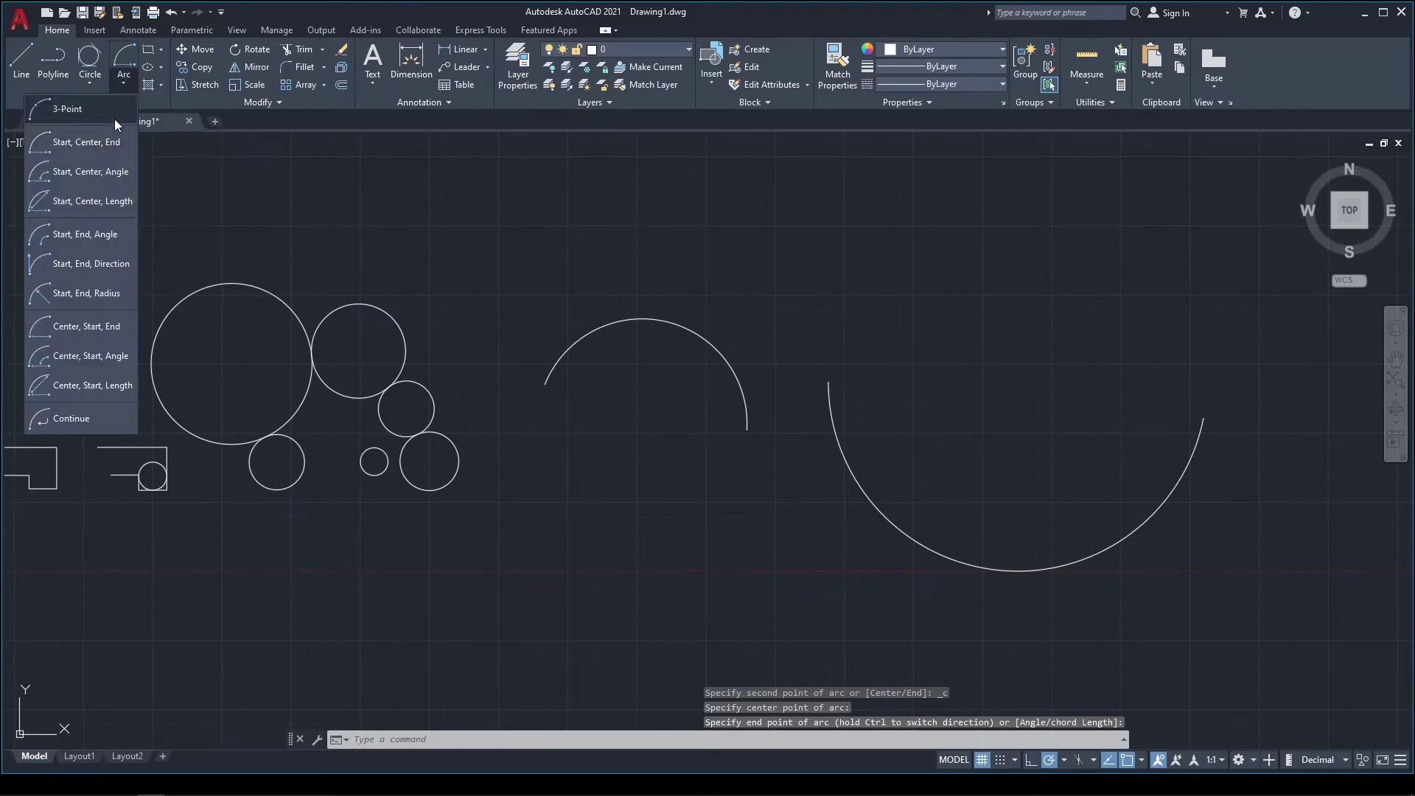
{"action": "left_click", "coordinate": [74, 200]}
{"action": "scroll", "coordinate": [376, 468], "scroll_direction": "down", "scroll_amount": 2}
{"action": "left_click", "coordinate": [695, 266]}
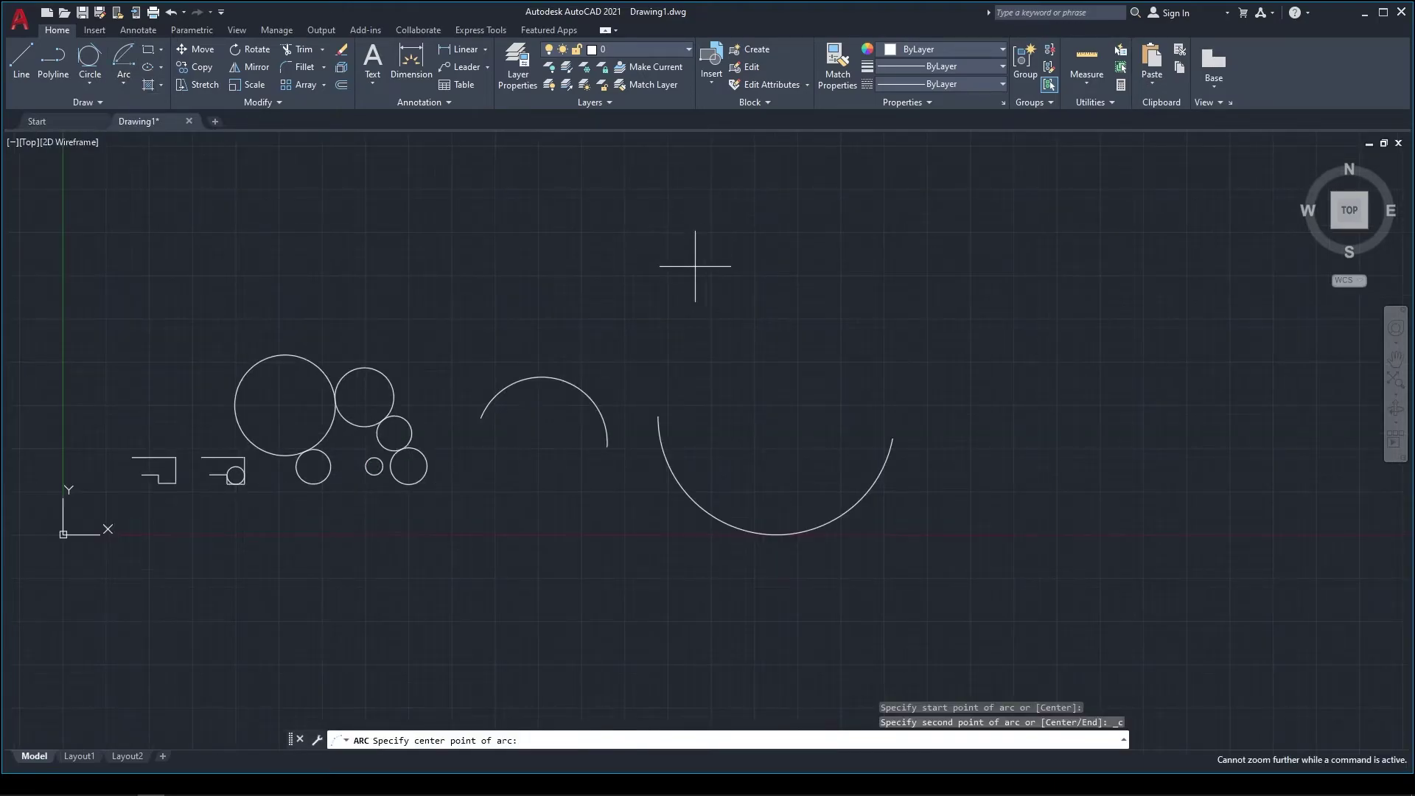
{"action": "left_click", "coordinate": [874, 267]}
{"action": "left_click", "coordinate": [906, 398]}
{"action": "middle_click_drag", "start_coordinate": [907, 398], "coordinate": [494, 536]}
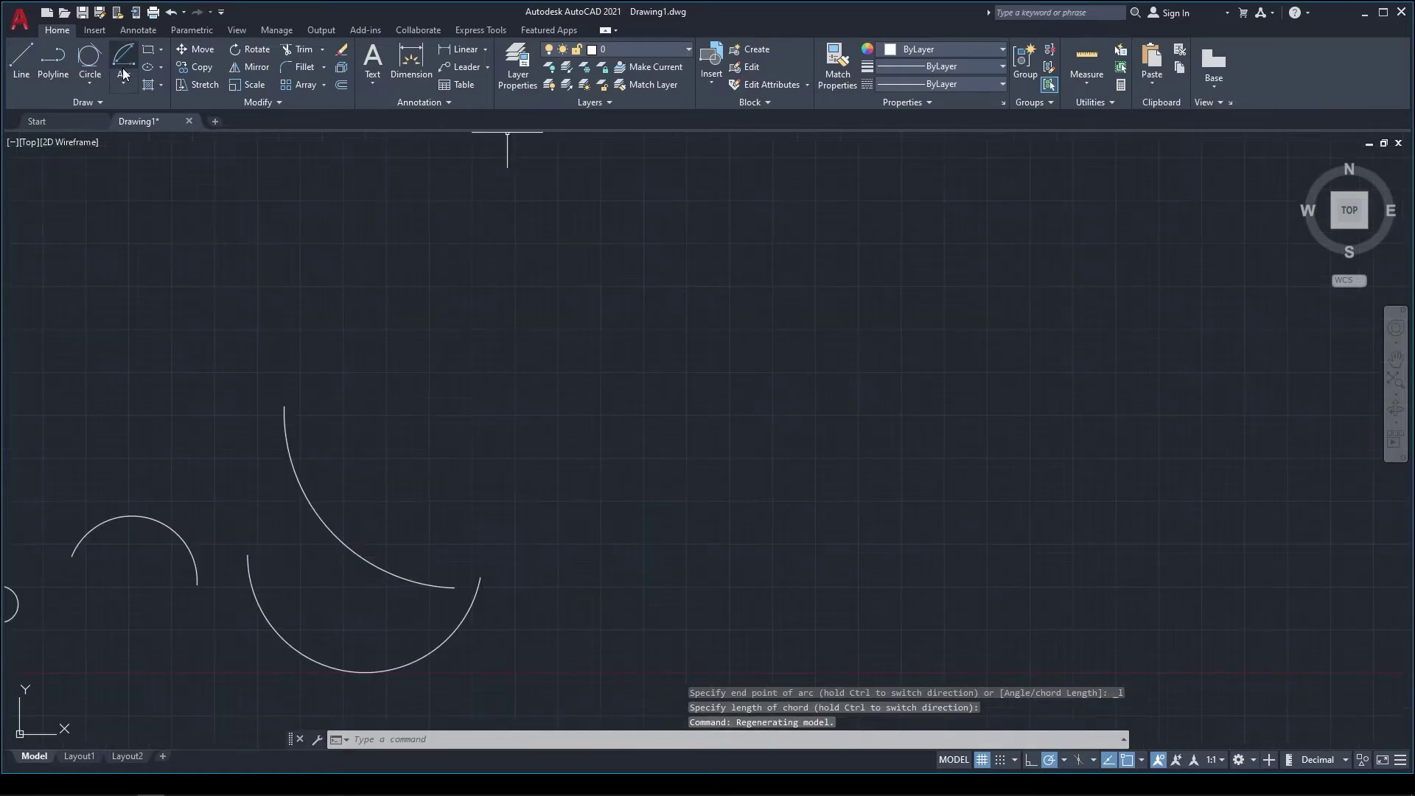
{"action": "left_click", "coordinate": [161, 49]}
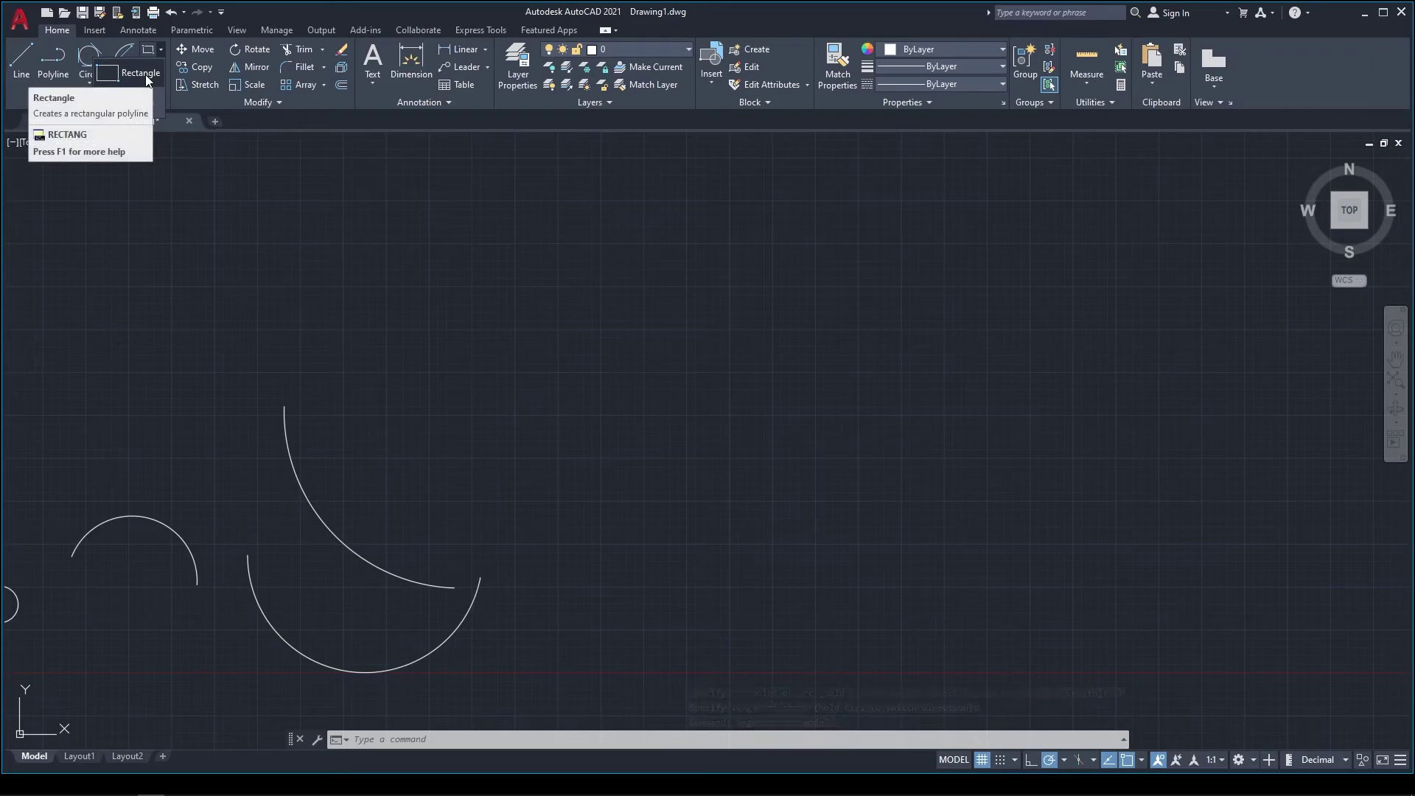
- Draw a small rectangle from a picked corner using the 1000 entry
{"action": "left_click", "coordinate": [146, 76]}
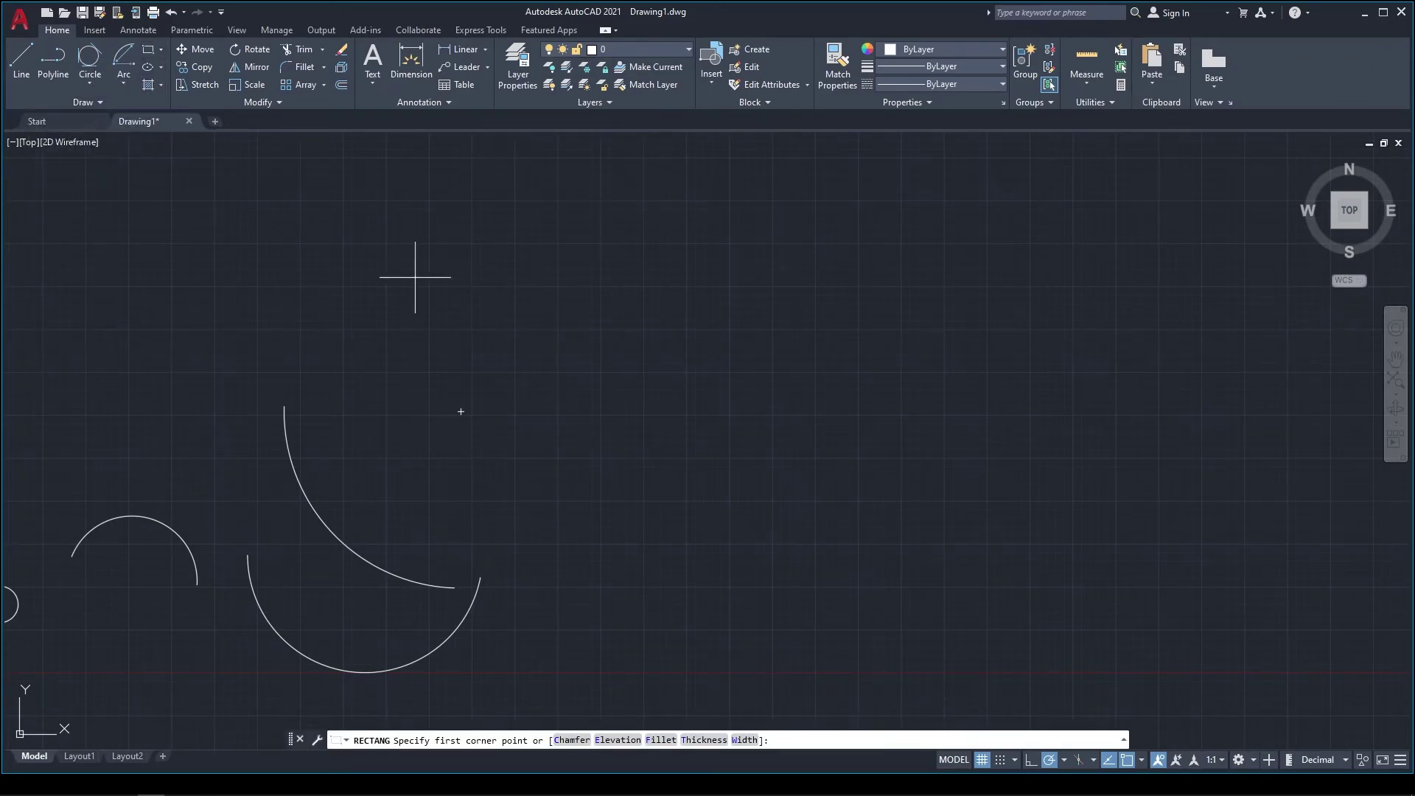
{"action": "left_click", "coordinate": [513, 293]}
{"action": "type", "text": "1000"}
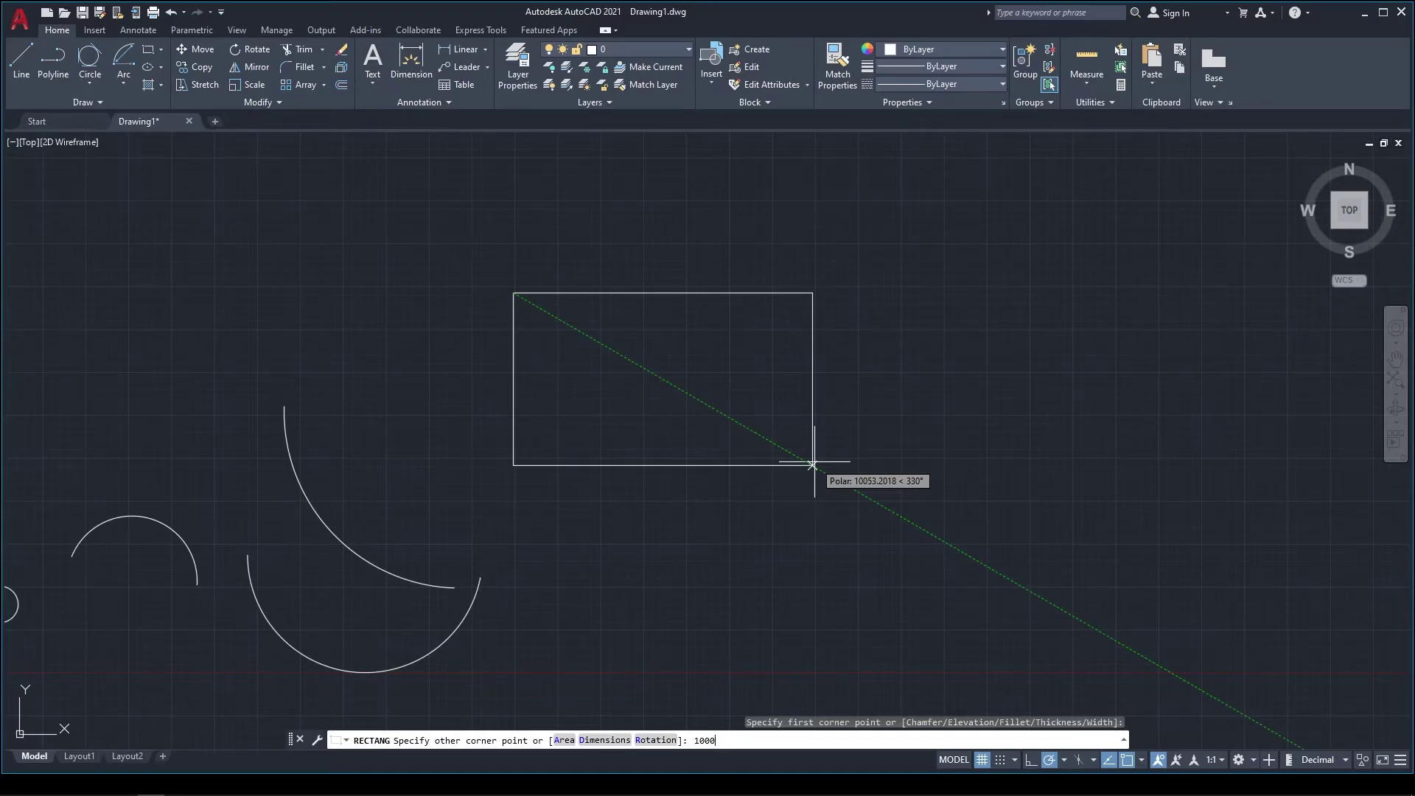
{"action": "key", "text": "Return"}
{"action": "scroll", "coordinate": [540, 304], "scroll_direction": "up", "scroll_amount": 8}
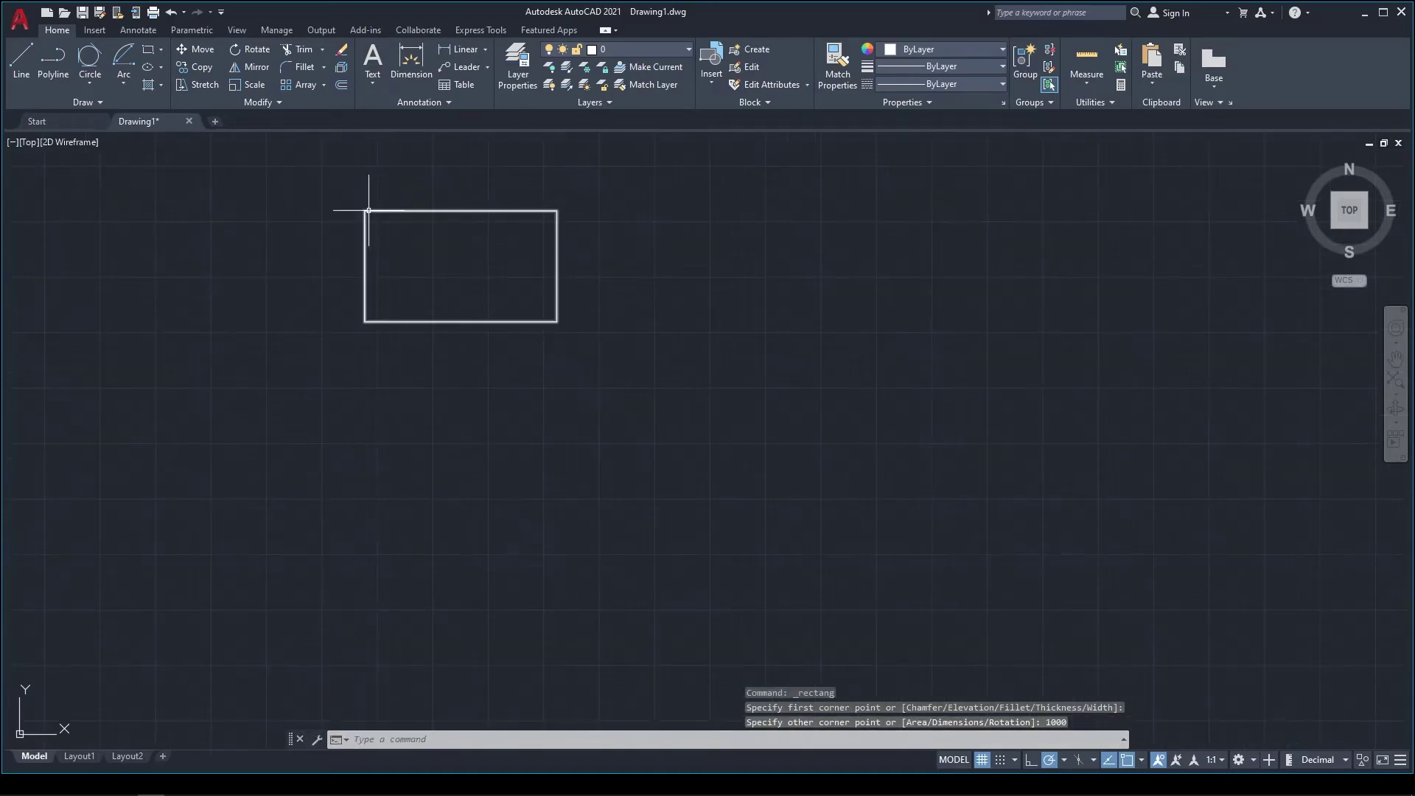
{"action": "scroll", "coordinate": [492, 255], "scroll_direction": "down", "scroll_amount": 4}
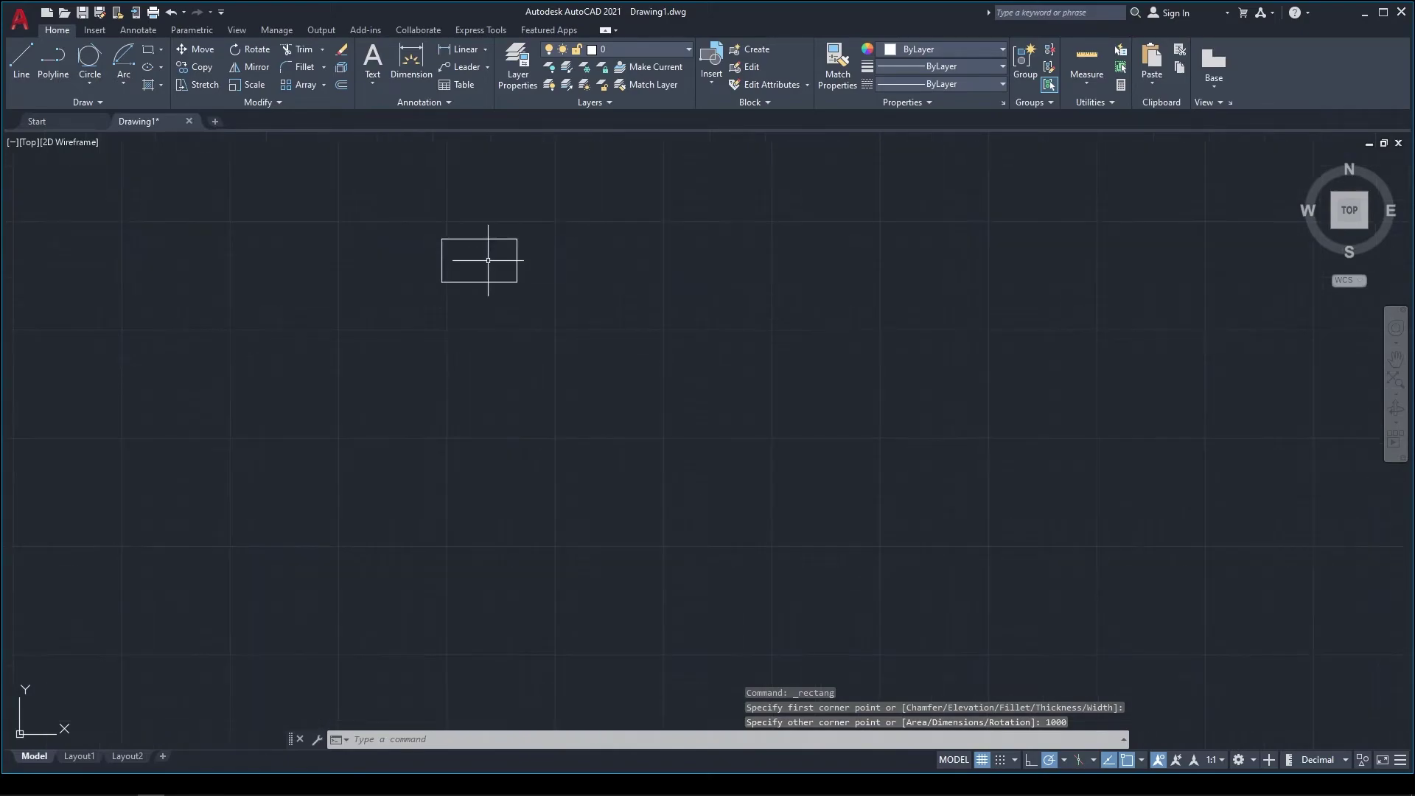
- Draw a second, larger rectangle beneath it by picking two opposite corners
{"action": "left_click", "coordinate": [474, 372]}
{"action": "left_click", "coordinate": [582, 482]}
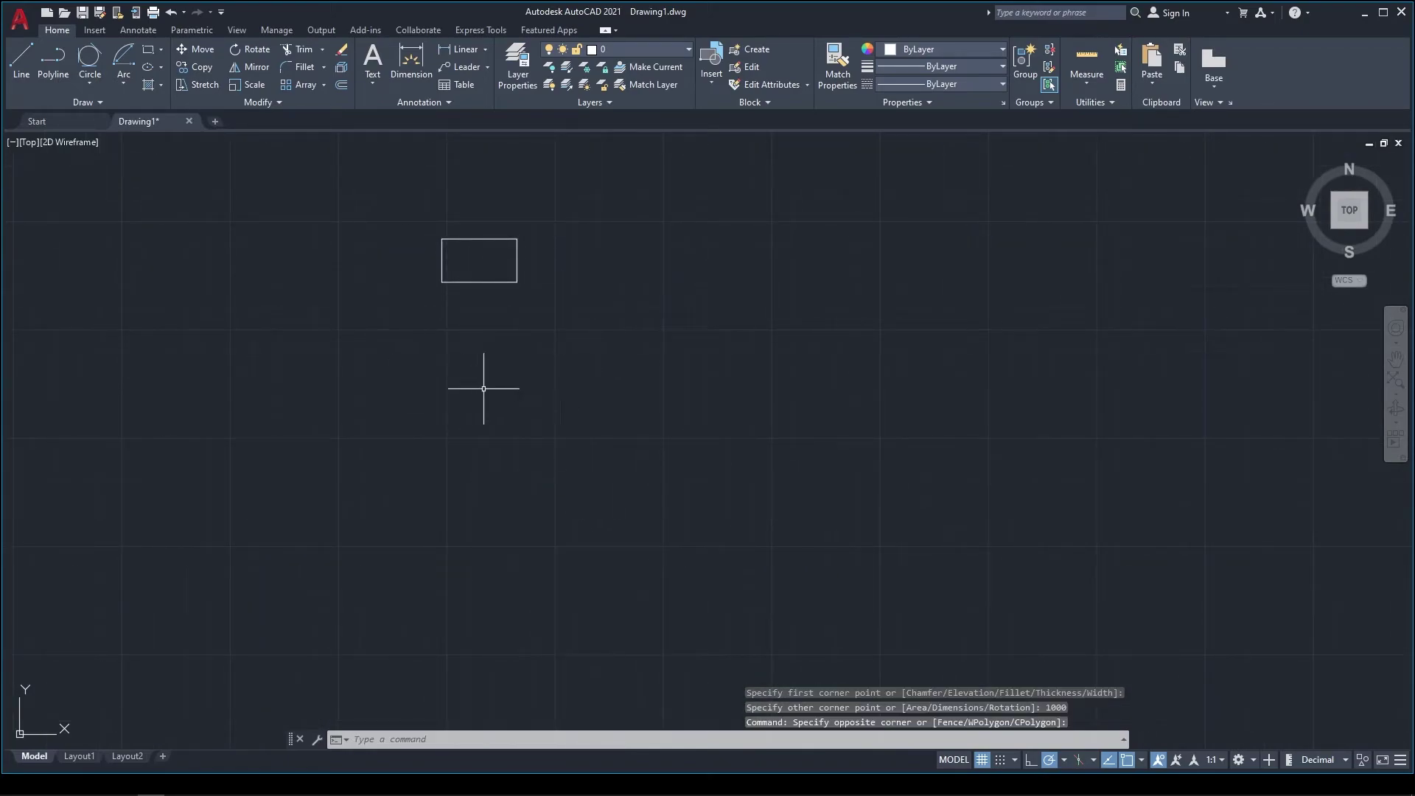
{"action": "key", "text": "Return"}
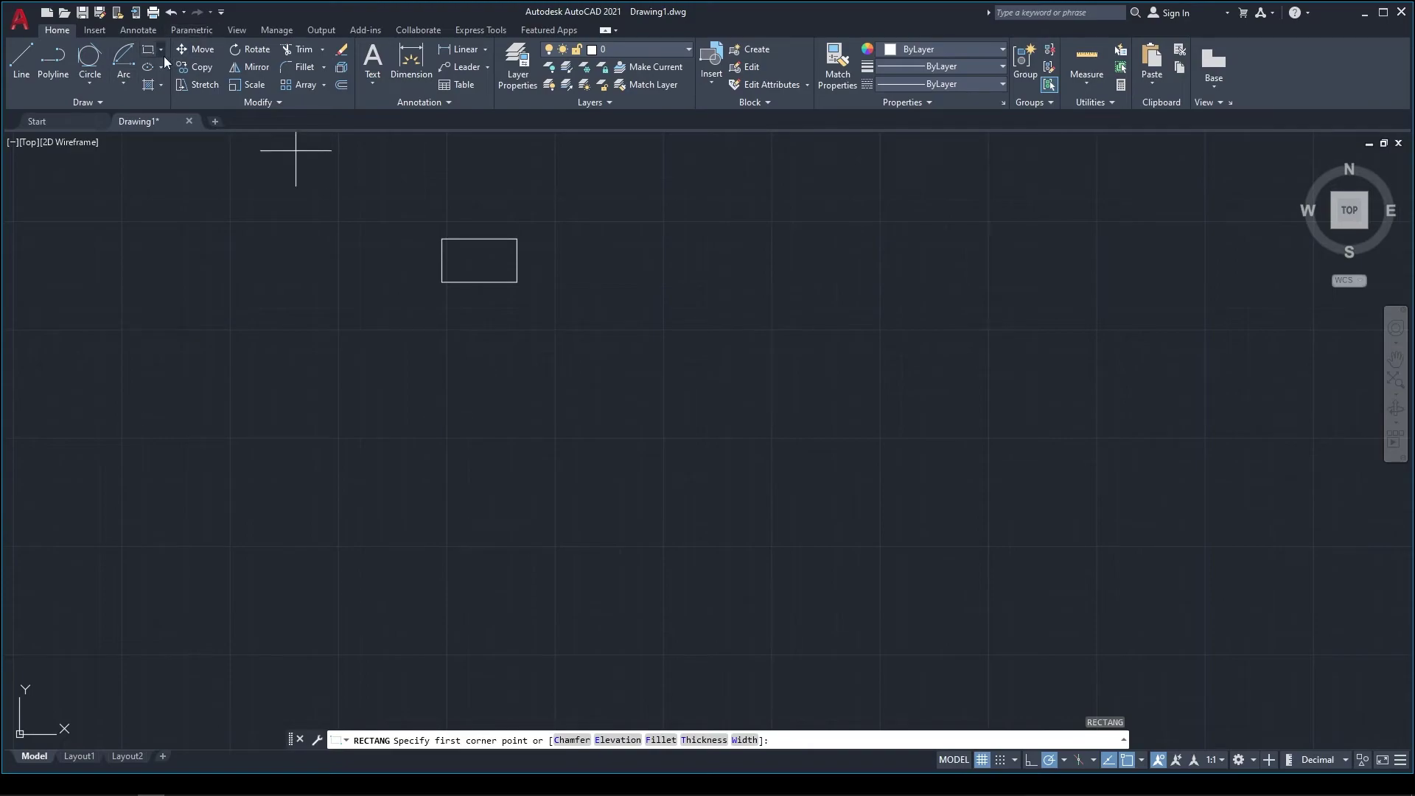
{"action": "left_click", "coordinate": [412, 356]}
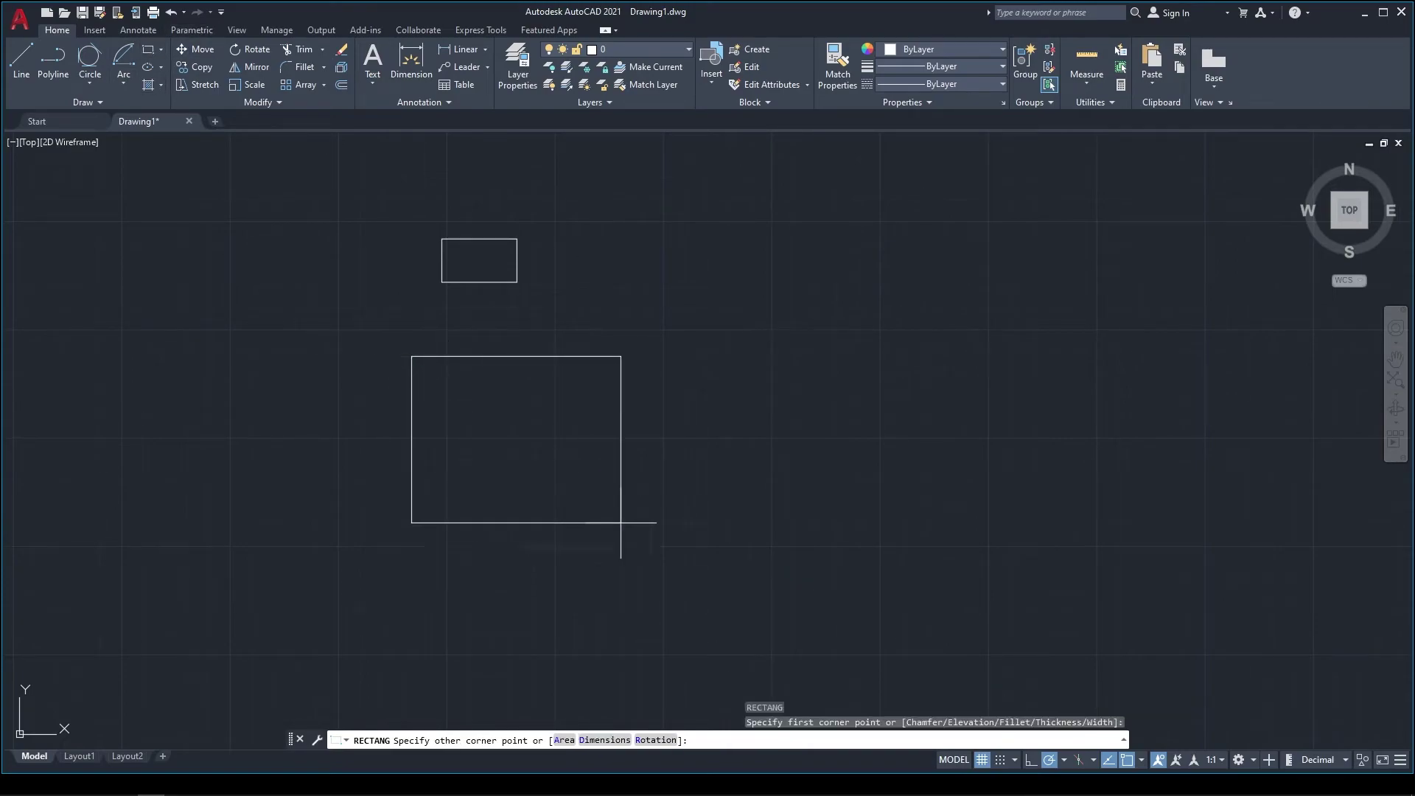
{"action": "left_click", "coordinate": [862, 635]}
{"action": "scroll", "coordinate": [719, 387], "scroll_direction": "down", "scroll_amount": 2}
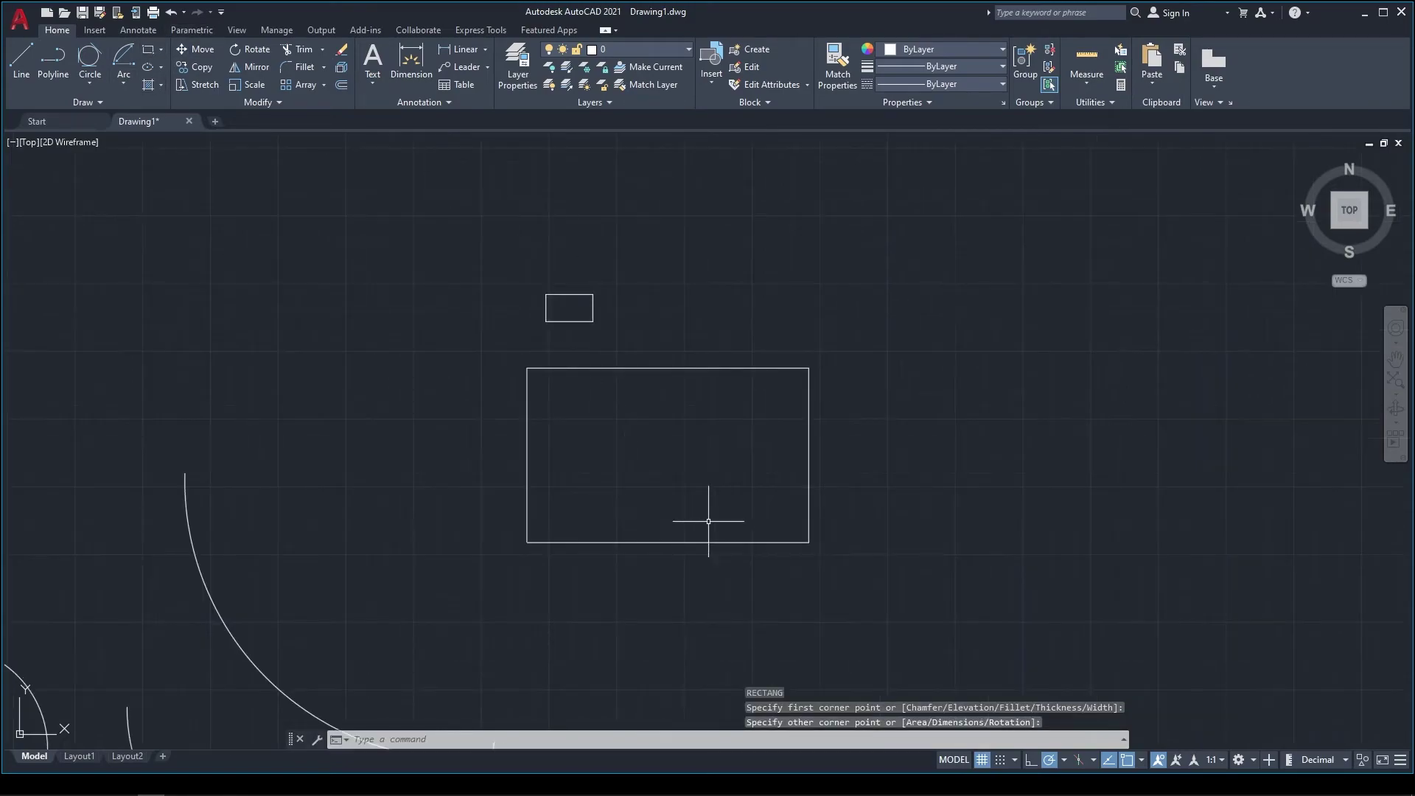
{"action": "scroll", "coordinate": [935, 439], "scroll_direction": "down", "scroll_amount": 4}
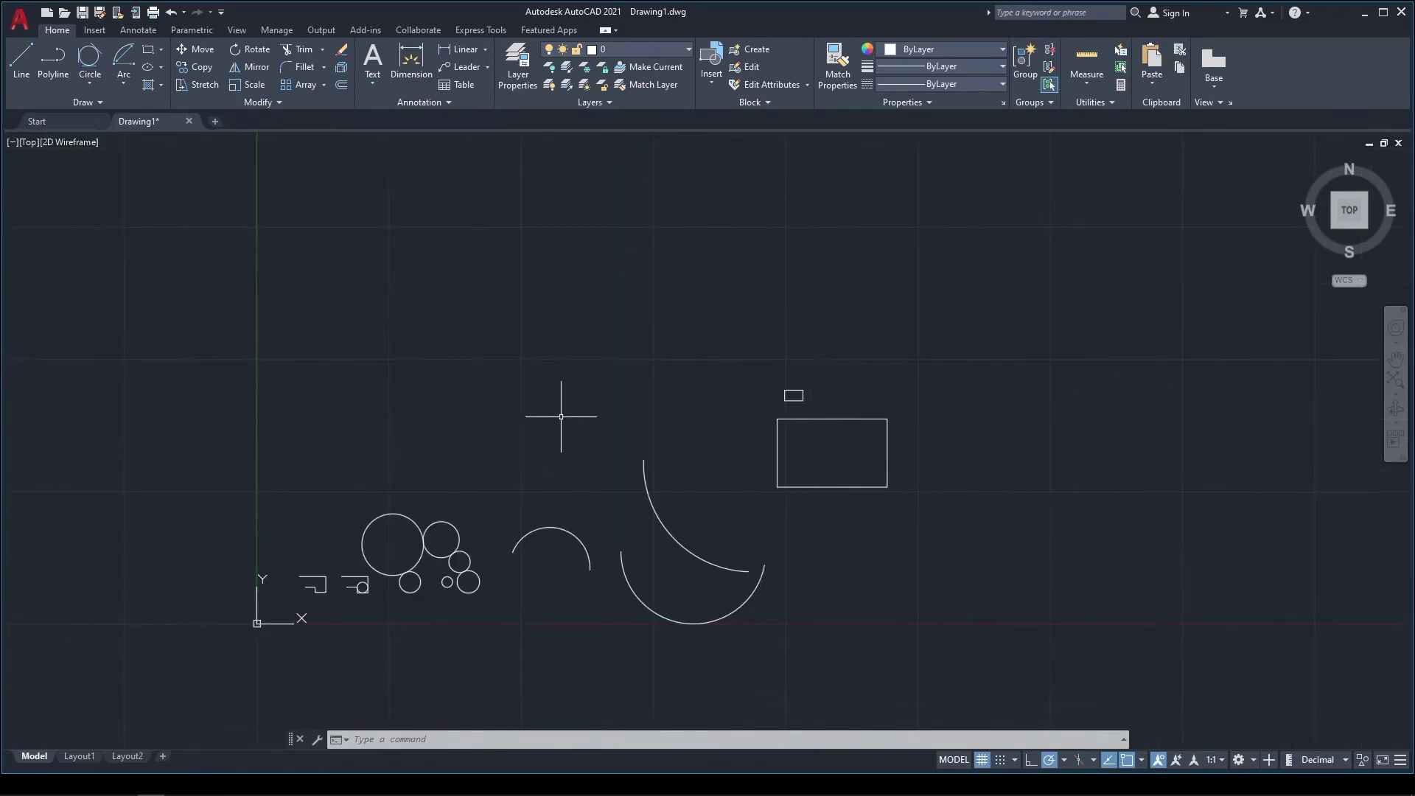
{"action": "scroll", "coordinate": [635, 383], "scroll_direction": "up", "scroll_amount": 2}
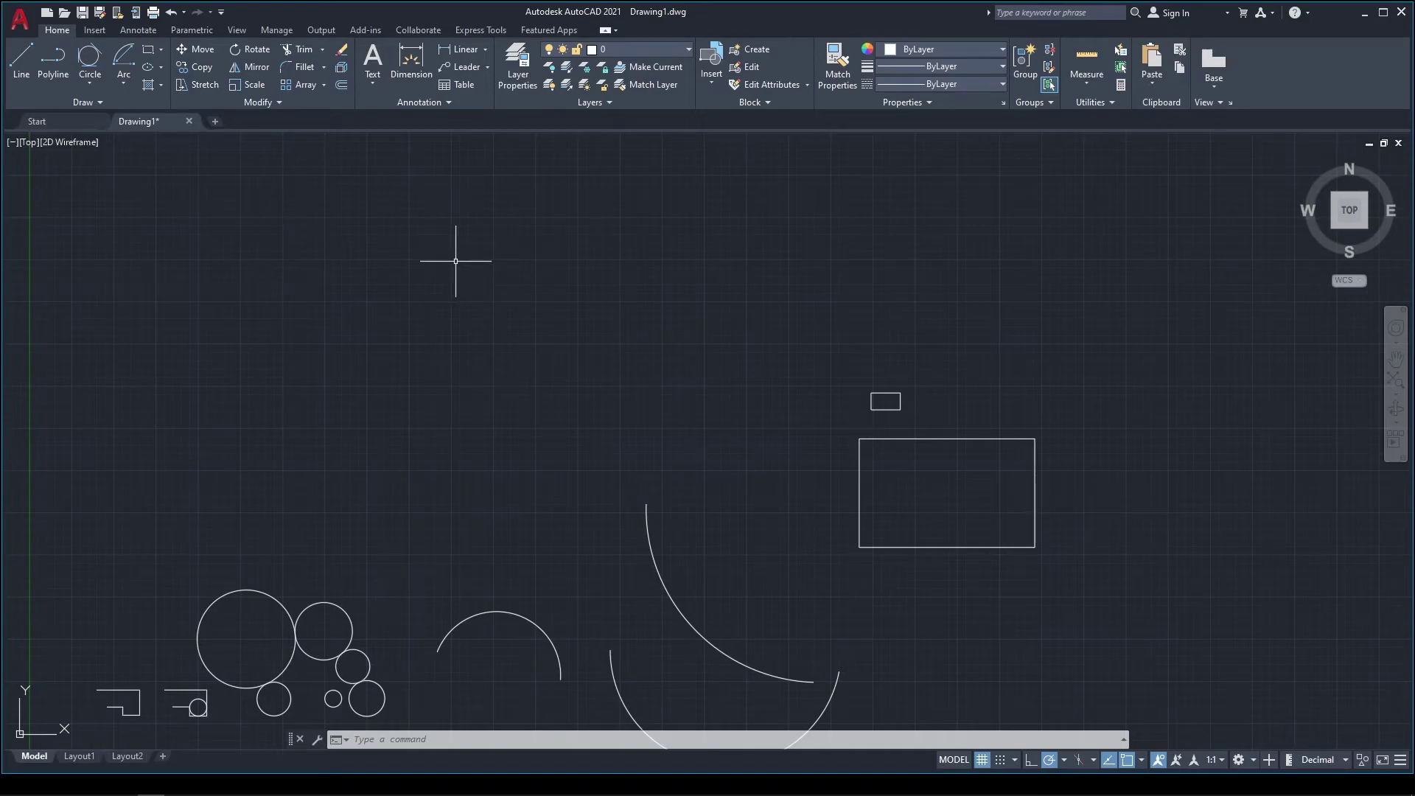
- Start a rectangle with the rec command, placing a first corner and entering the 2500 corner value
{"action": "type", "text": "rec"}
{"action": "key", "text": "Return"}
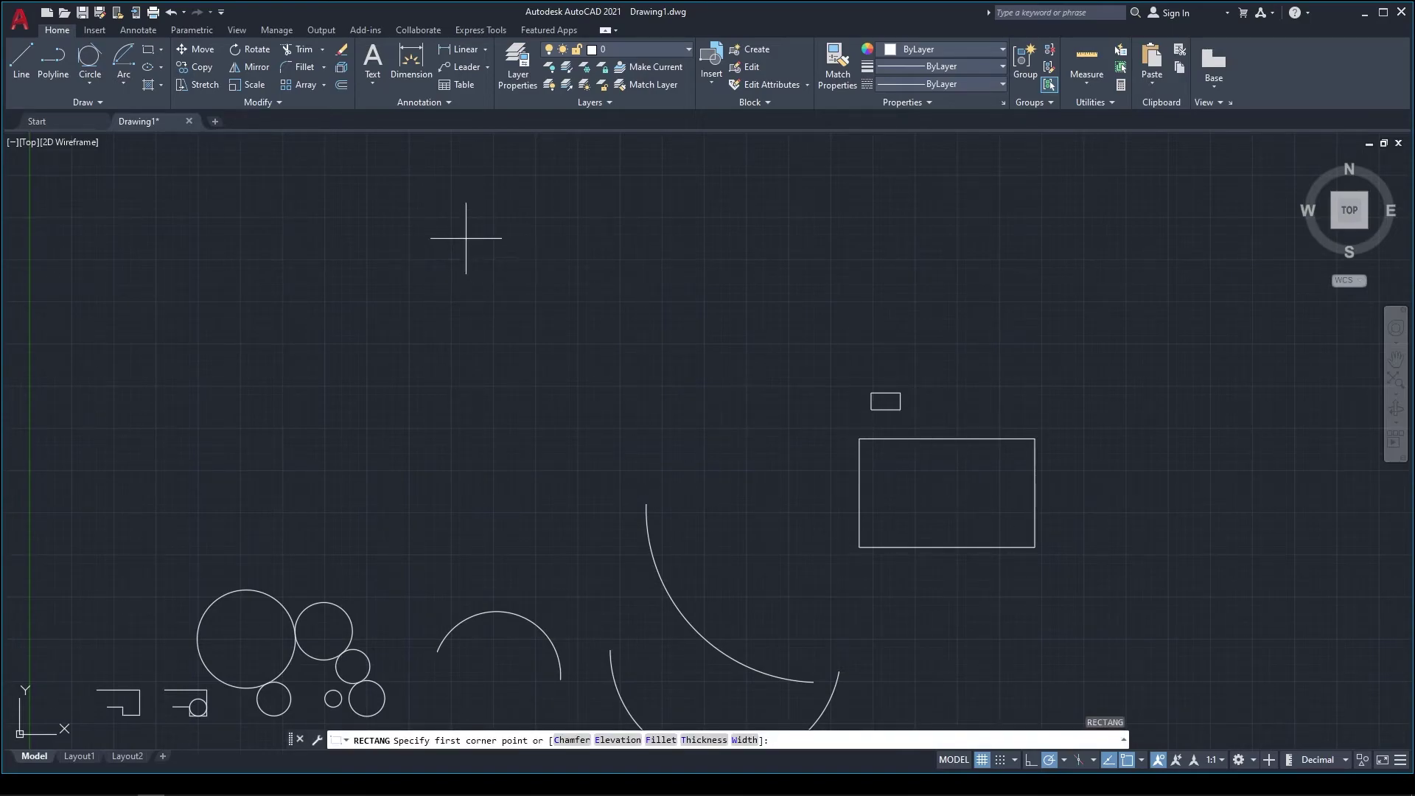
{"action": "left_click", "coordinate": [465, 238]}
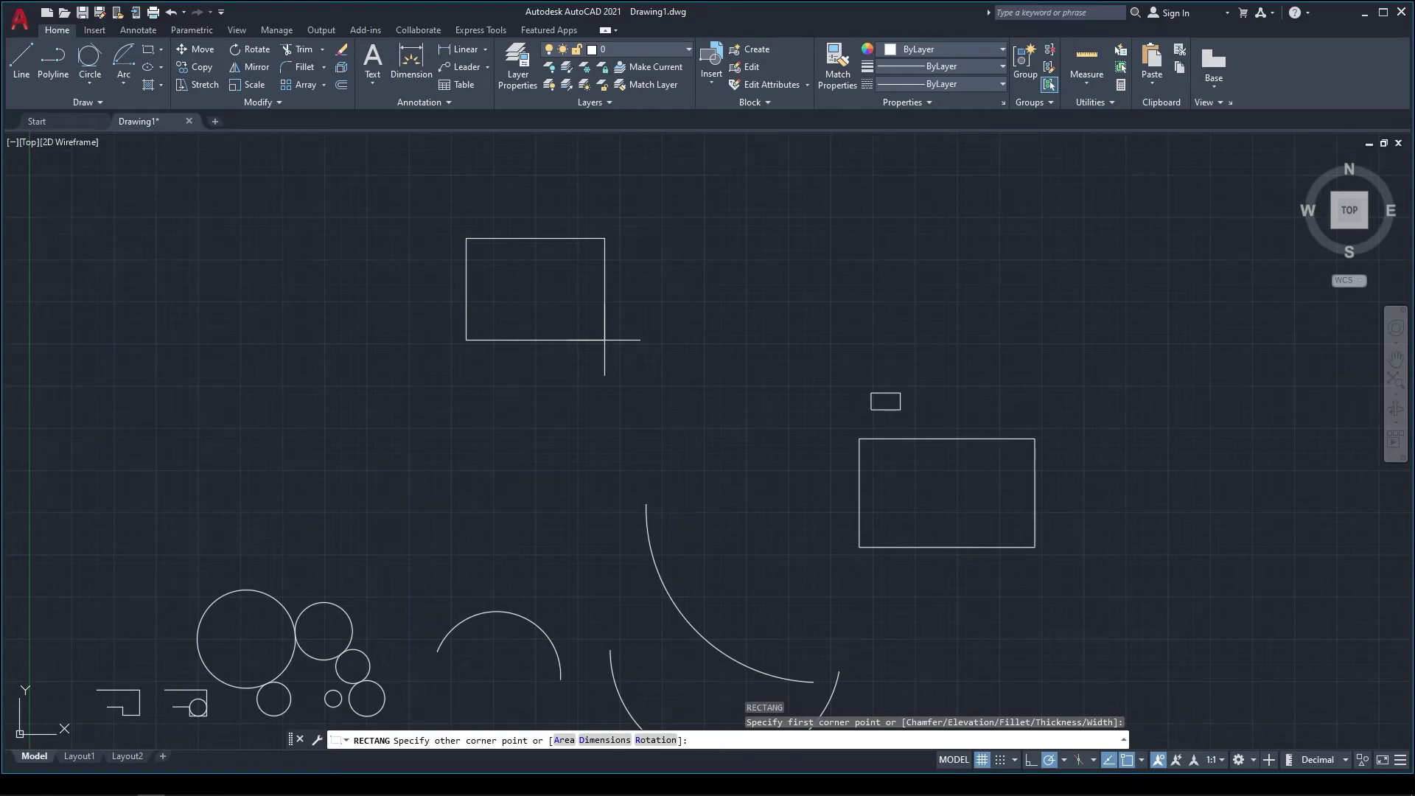
{"action": "type", "text": "2500"}
{"action": "key", "text": "Return"}
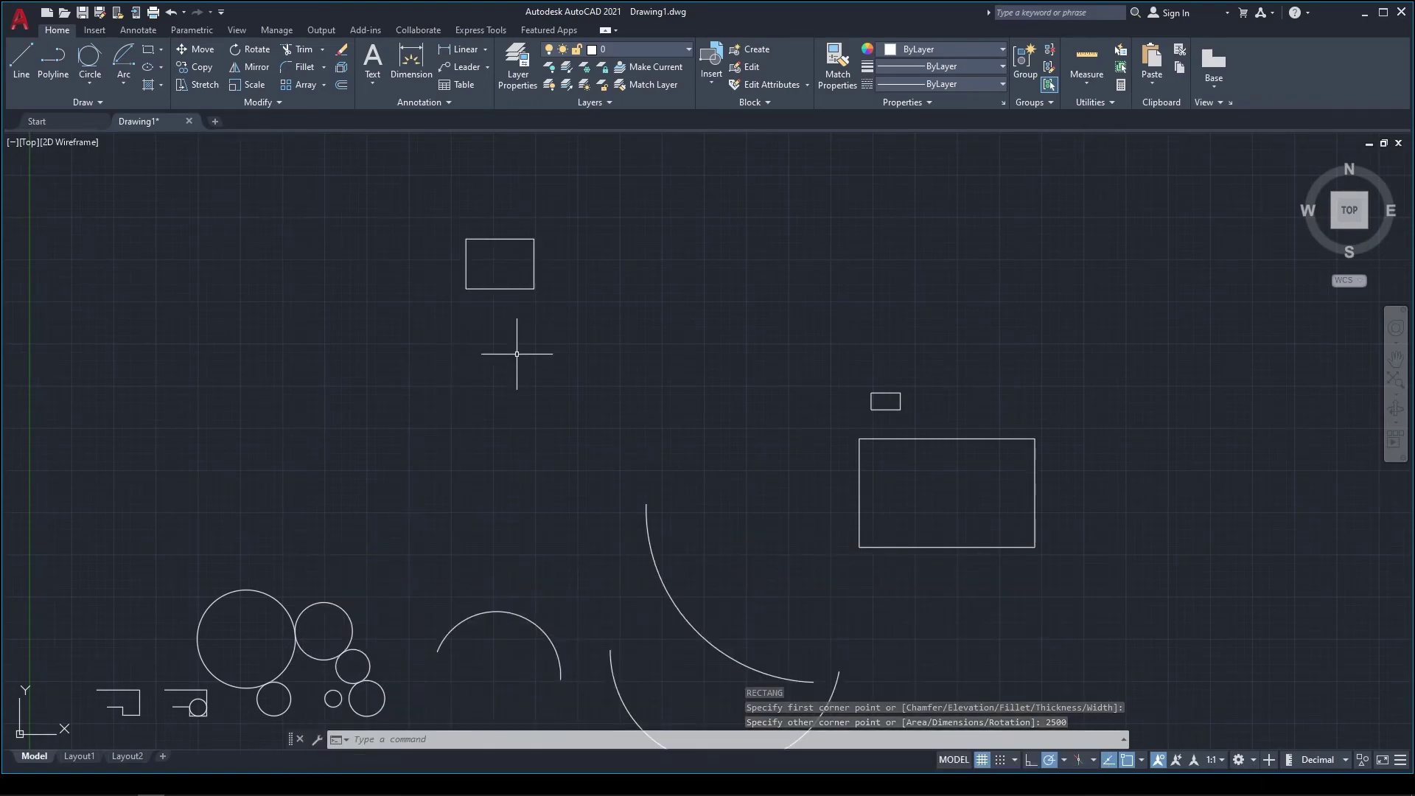
- Draw the rectangle from first corner 100,100 with a width of 100
{"action": "key", "text": "Return"}
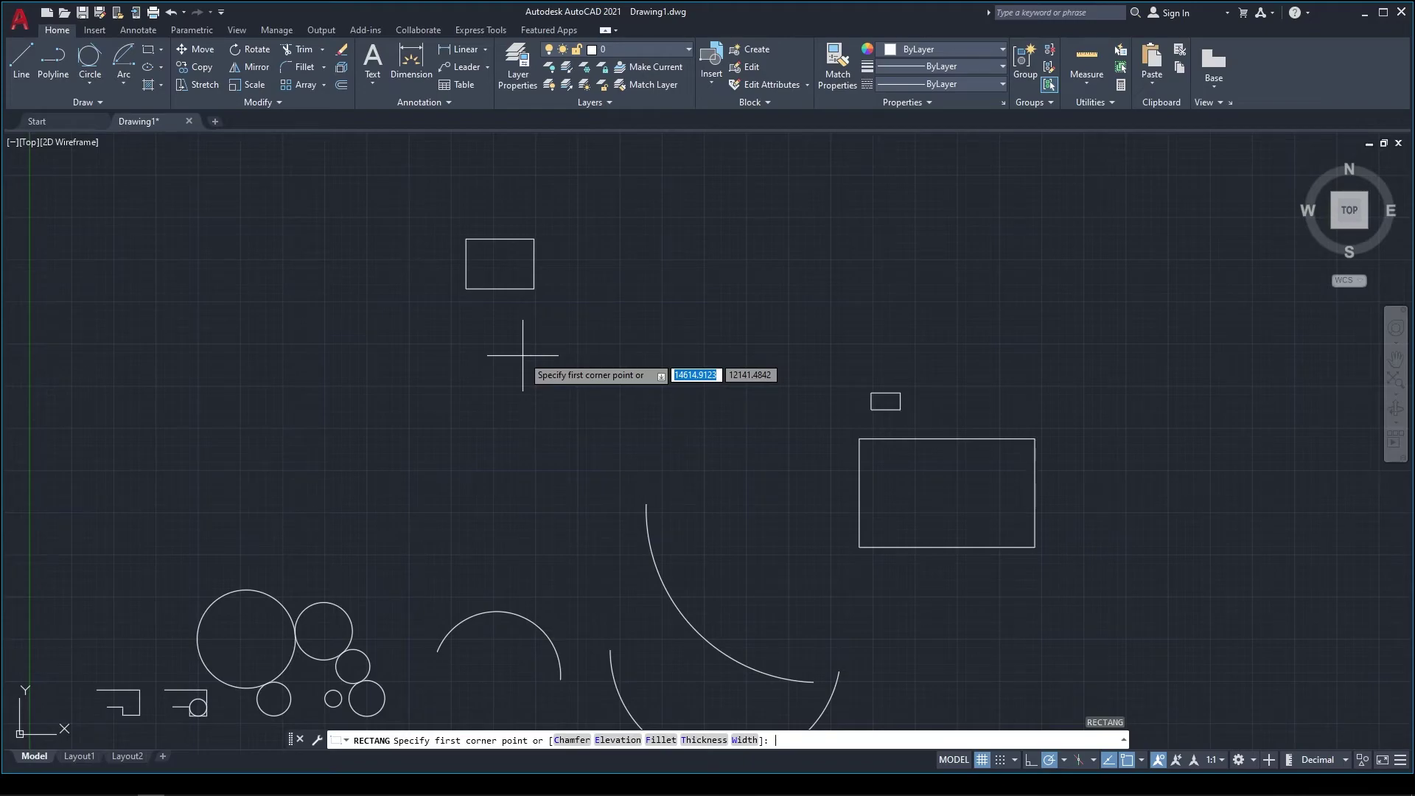
{"action": "type", "text": "10"}
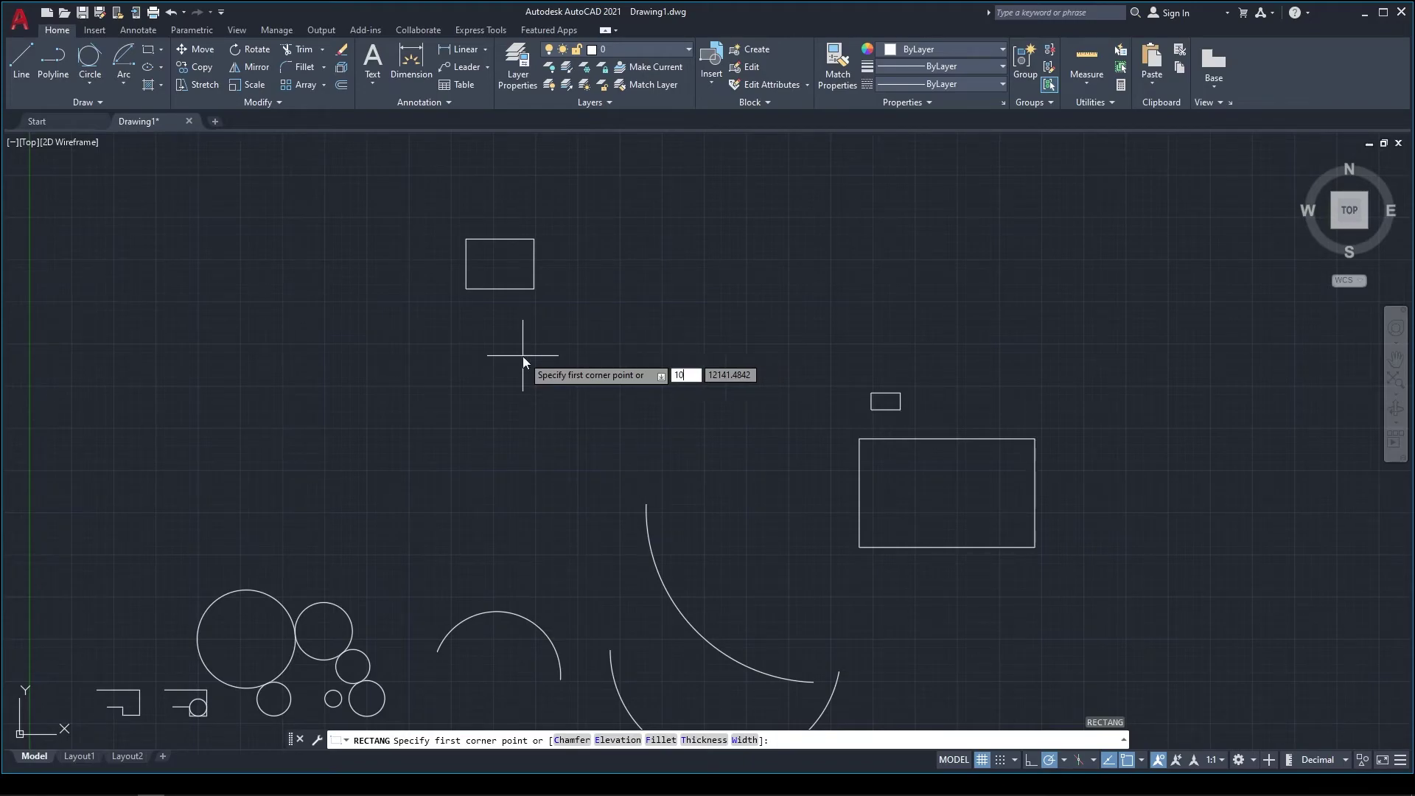
{"action": "type", "text": "0"}
{"action": "key", "text": "Tab"}
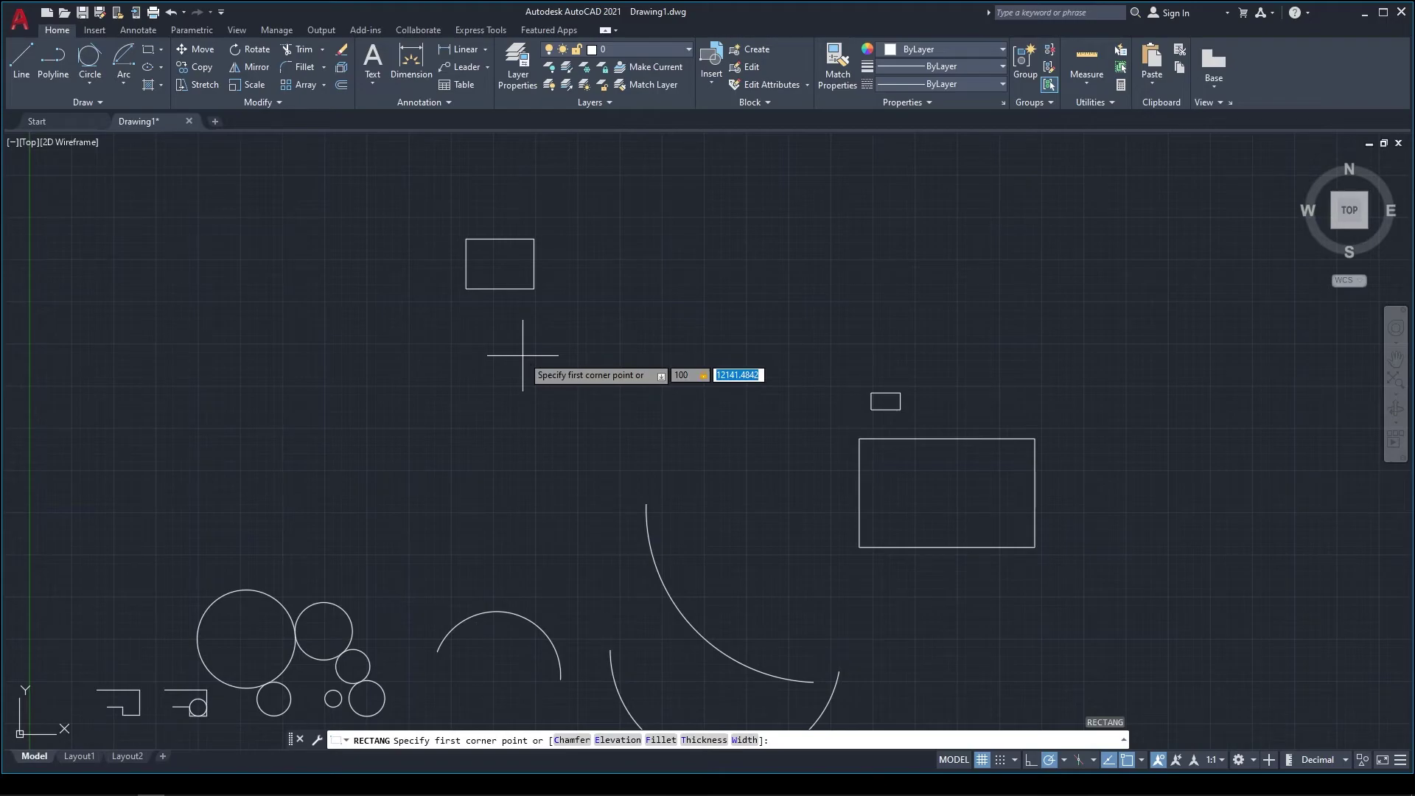
{"action": "type", "text": "100"}
{"action": "key", "text": "Return"}
{"action": "scroll", "coordinate": [621, 247], "scroll_direction": "down", "scroll_amount": 2}
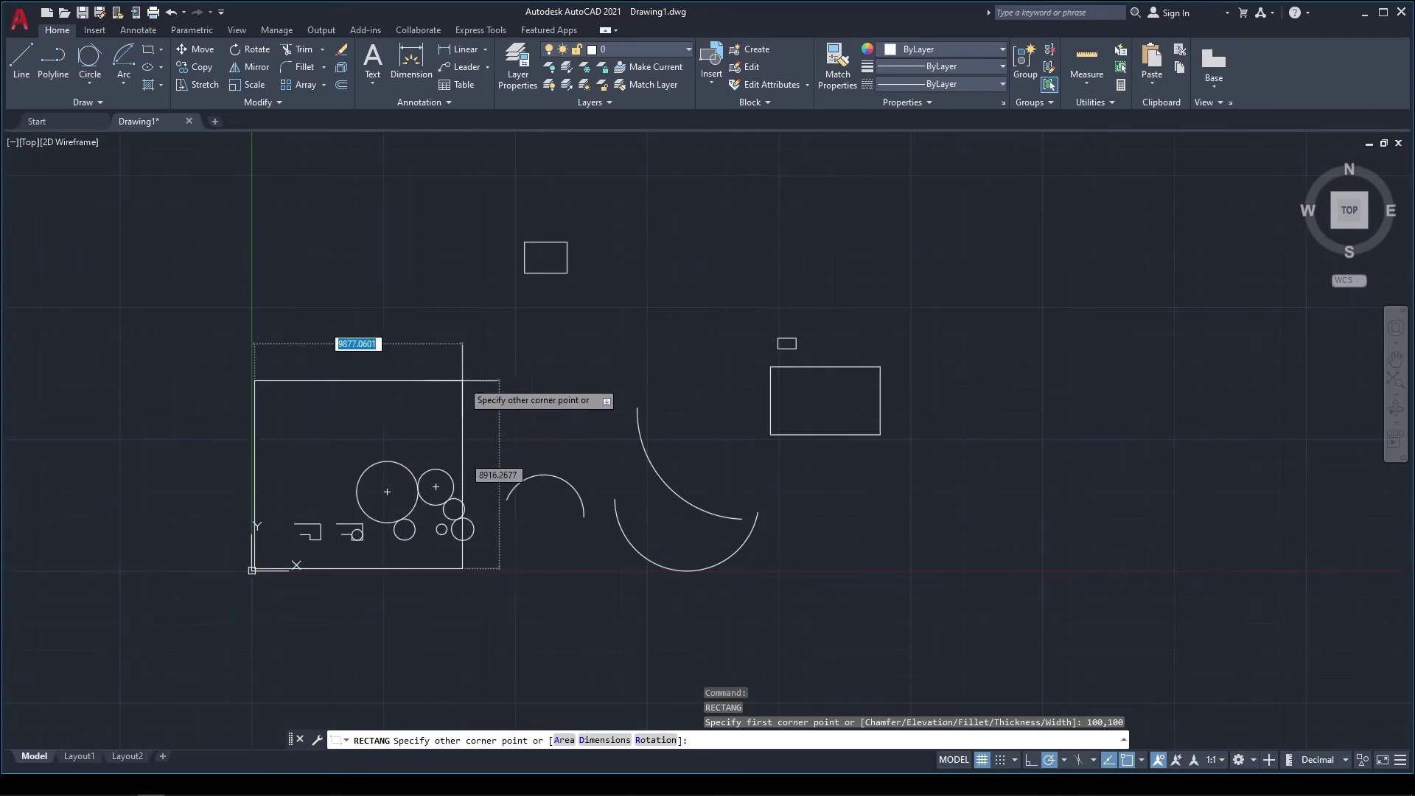
{"action": "type", "text": "100"}
{"action": "key", "text": "Return"}
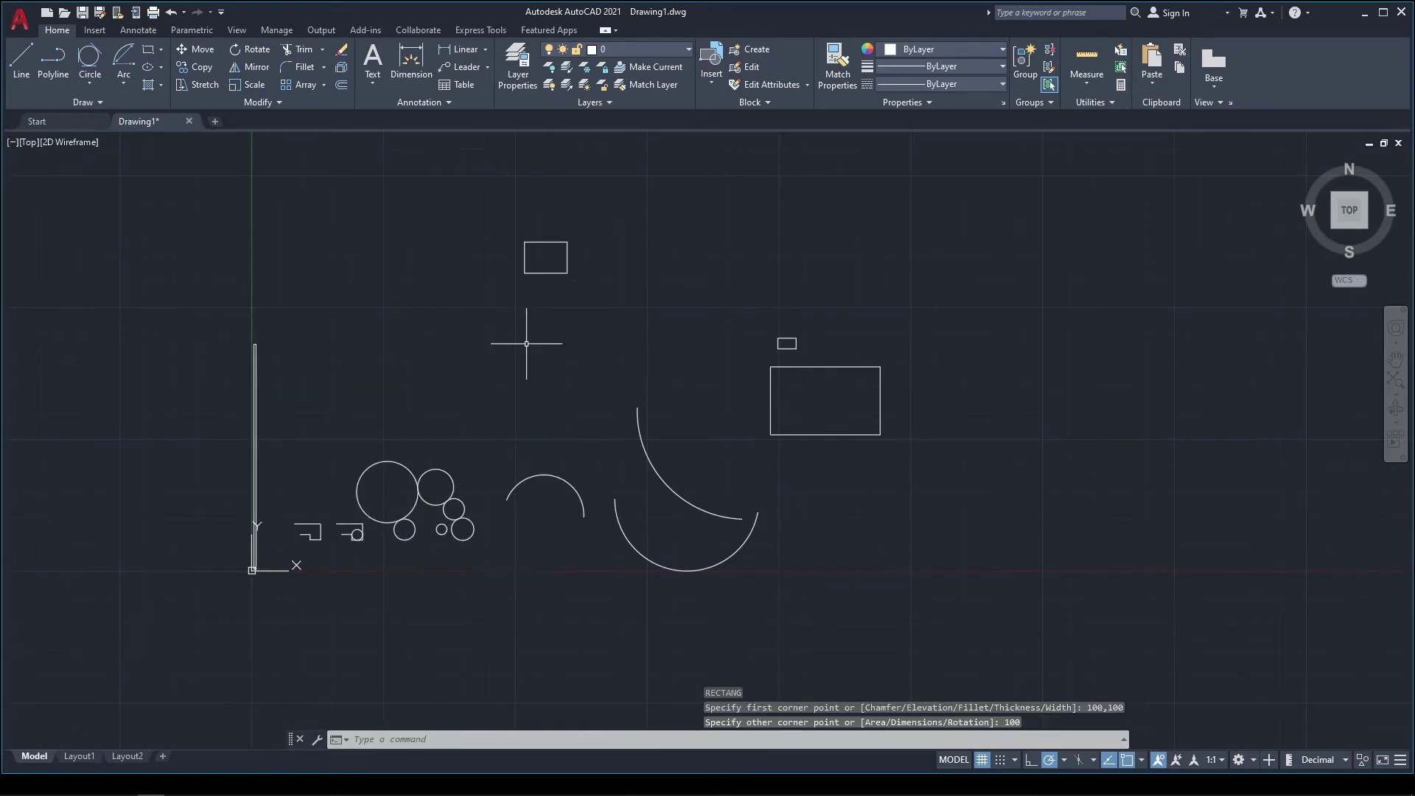
{"action": "scroll", "coordinate": [195, 487], "scroll_direction": "up", "scroll_amount": 2}
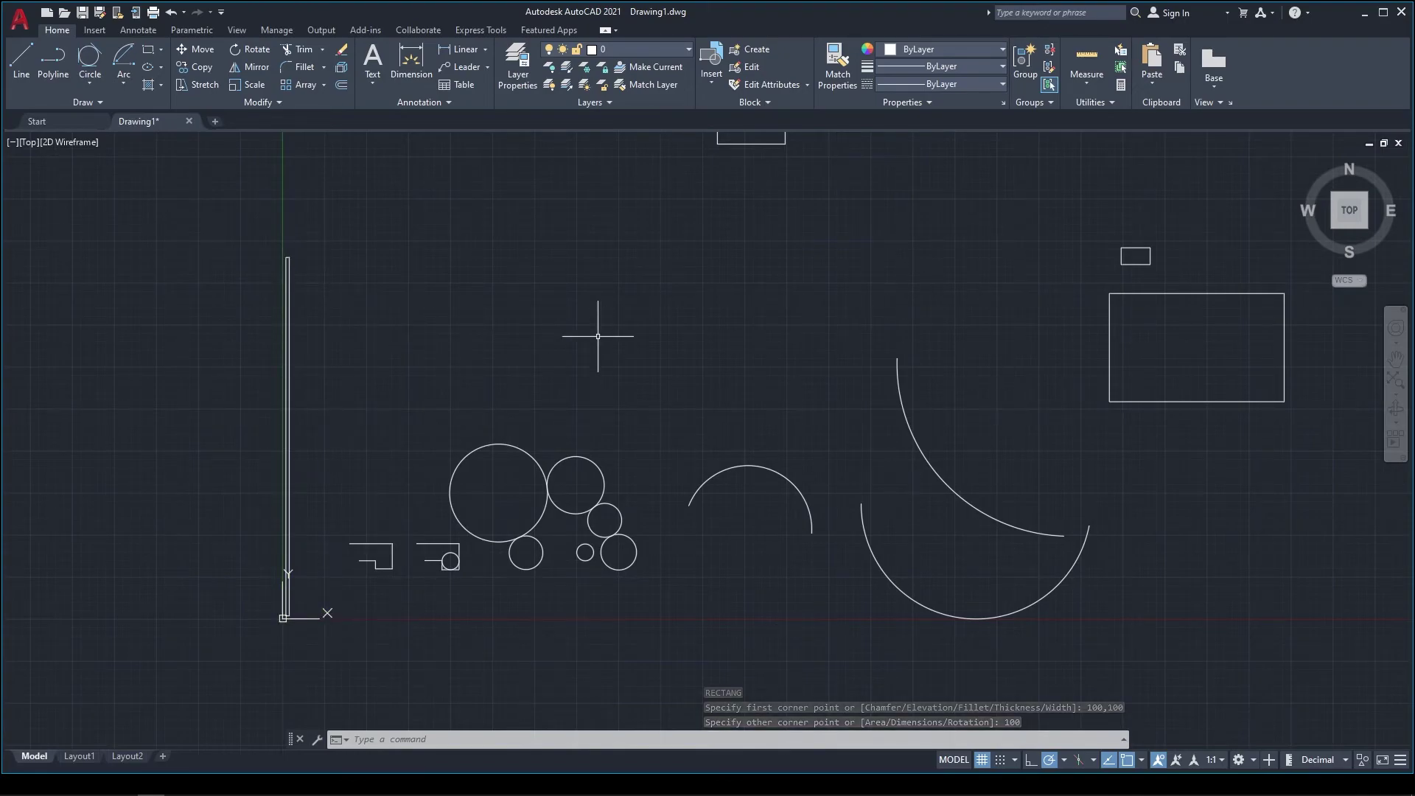
- Draw a 4-sided polygon by Edge, forming a diamond-oriented square
{"action": "left_click", "coordinate": [161, 49]}
{"action": "left_click", "coordinate": [134, 102]}
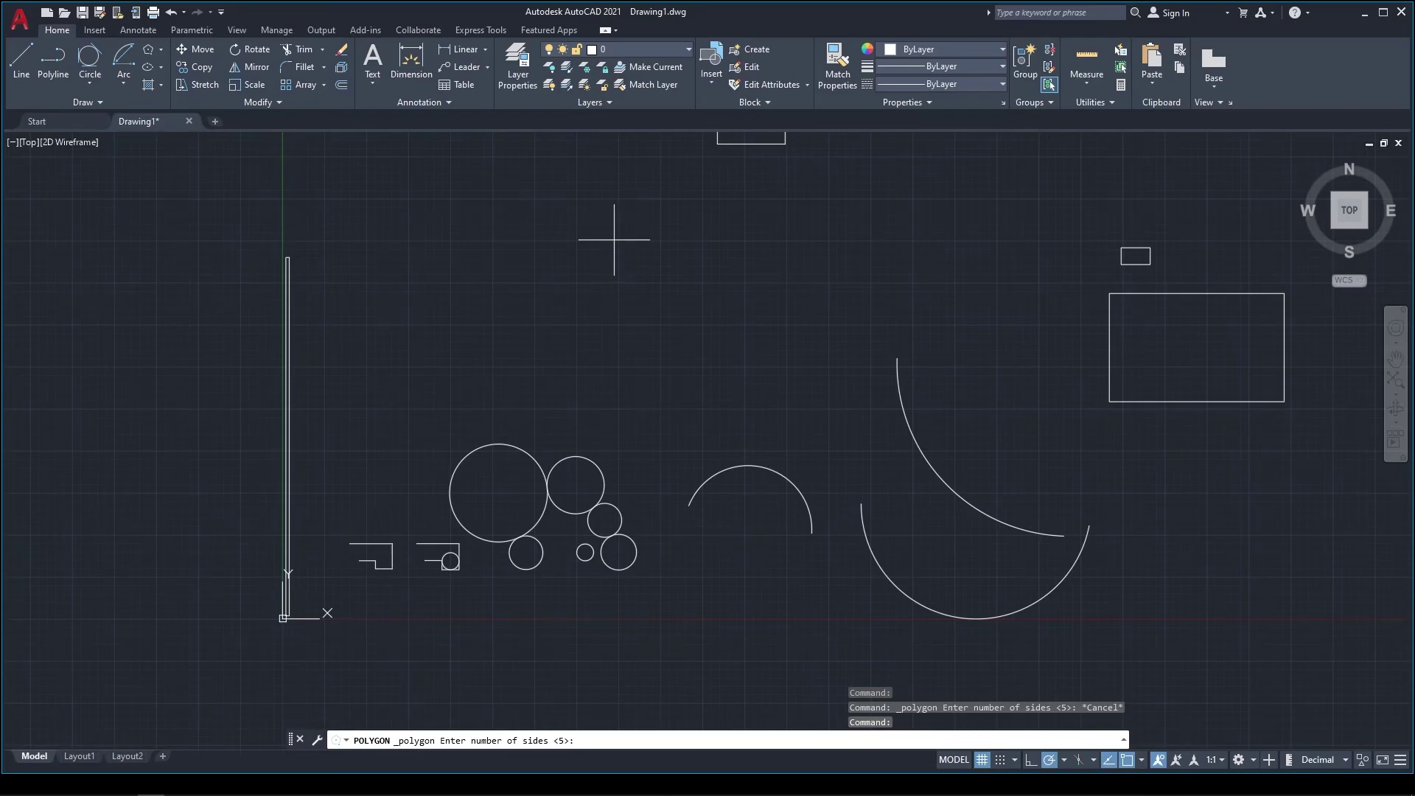
{"action": "type", "text": "4"}
{"action": "key", "text": "Return"}
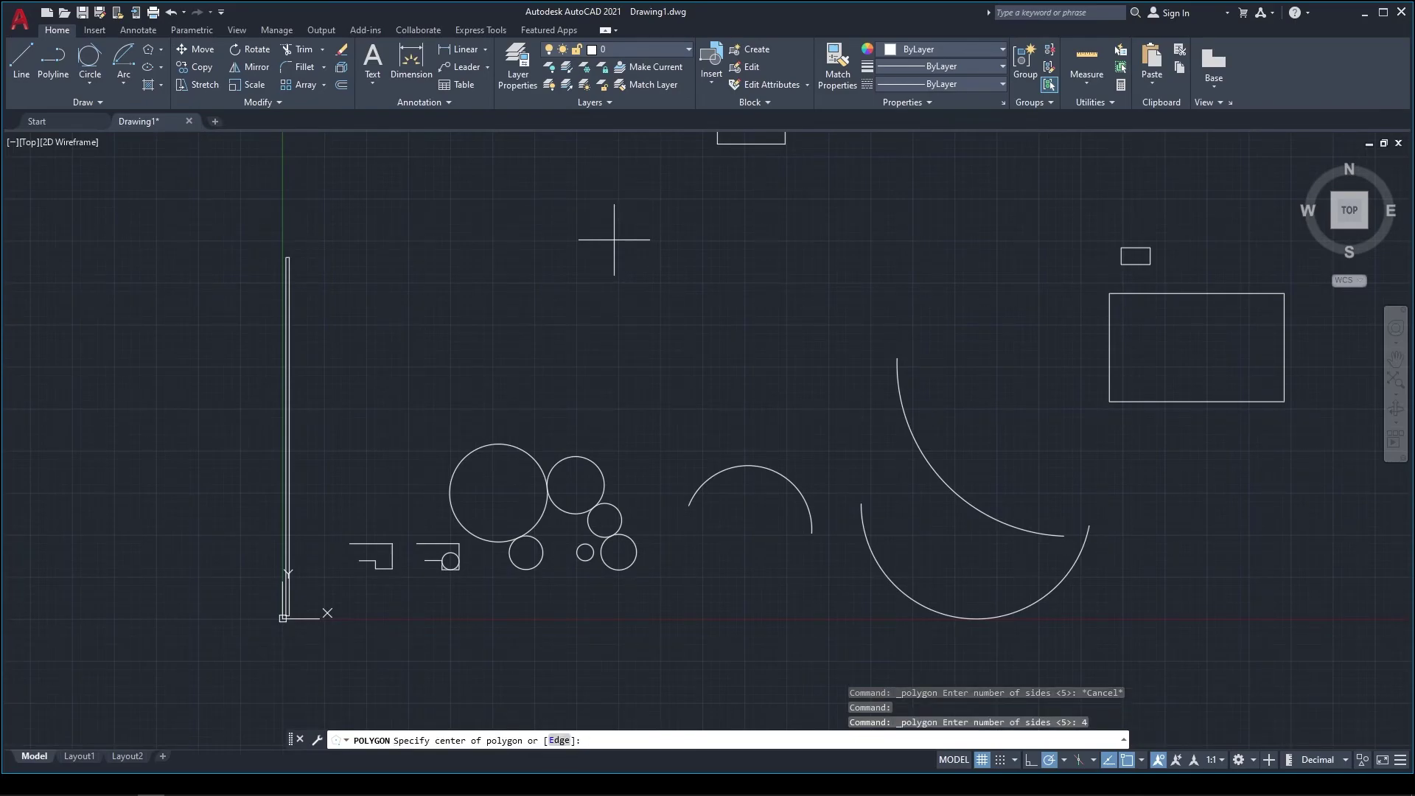
{"action": "type", "text": "E"}
{"action": "key", "text": "Return"}
{"action": "left_click", "coordinate": [601, 232]}
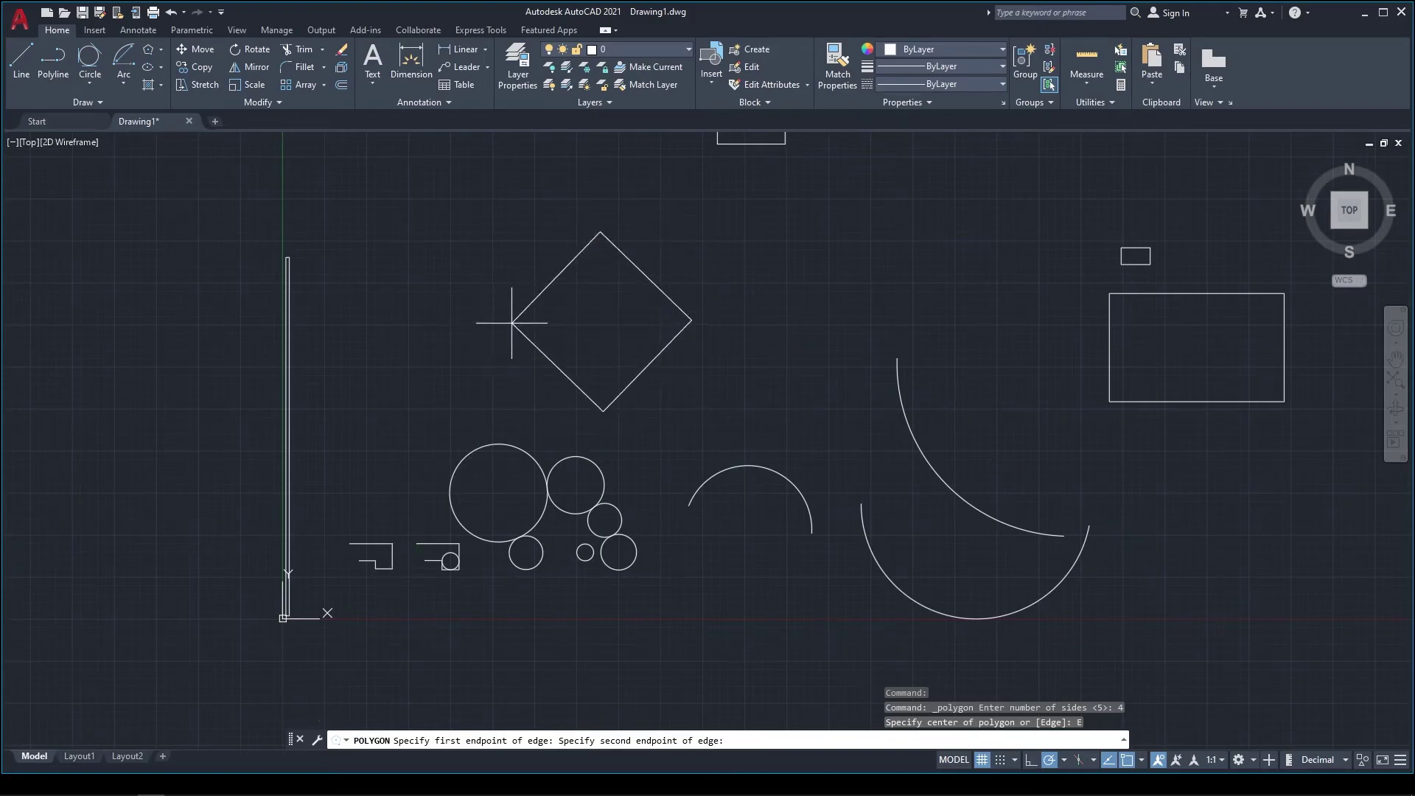
{"action": "left_click", "coordinate": [512, 321]}
{"action": "scroll", "coordinate": [599, 325], "scroll_direction": "down", "scroll_amount": 3}
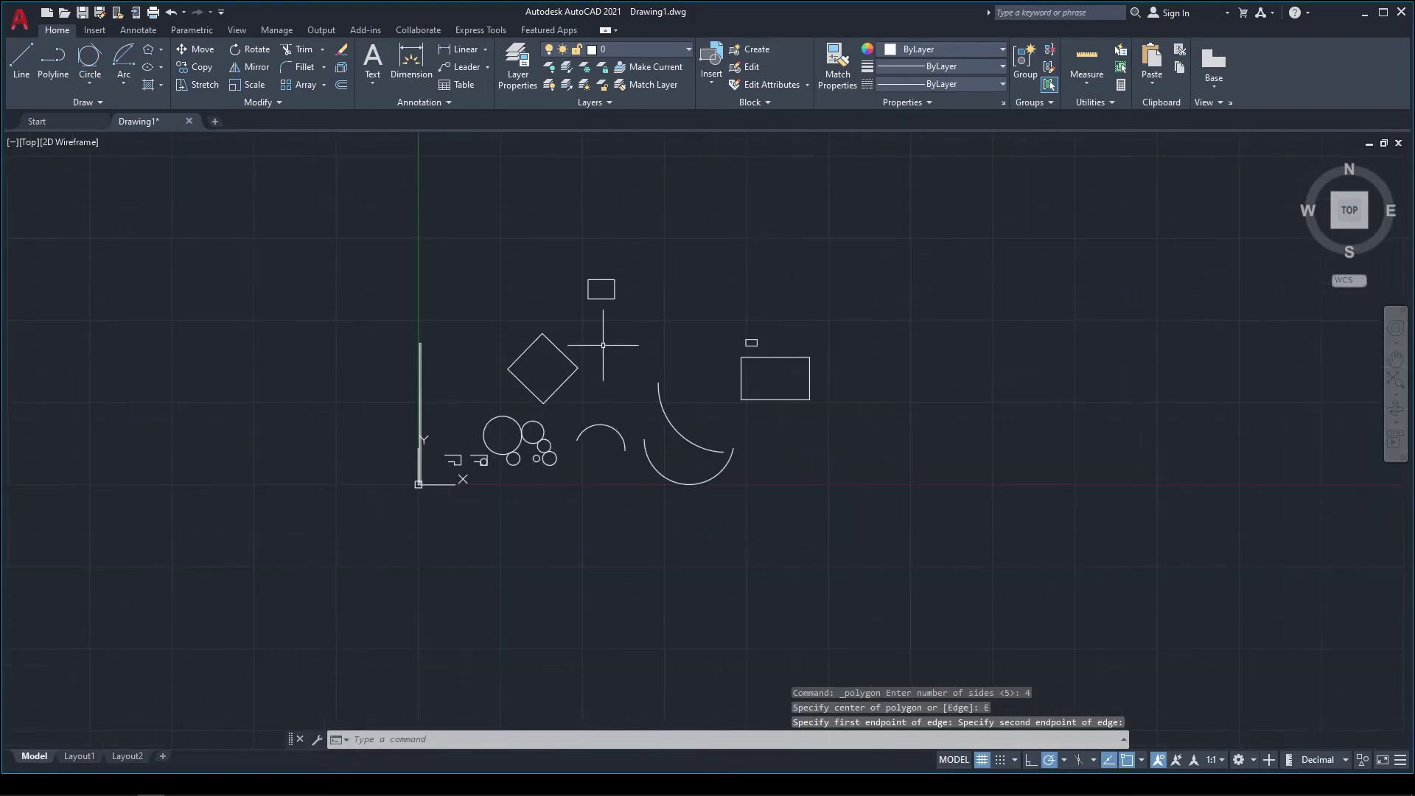
{"action": "scroll", "coordinate": [437, 415], "scroll_direction": "up", "scroll_amount": 3}
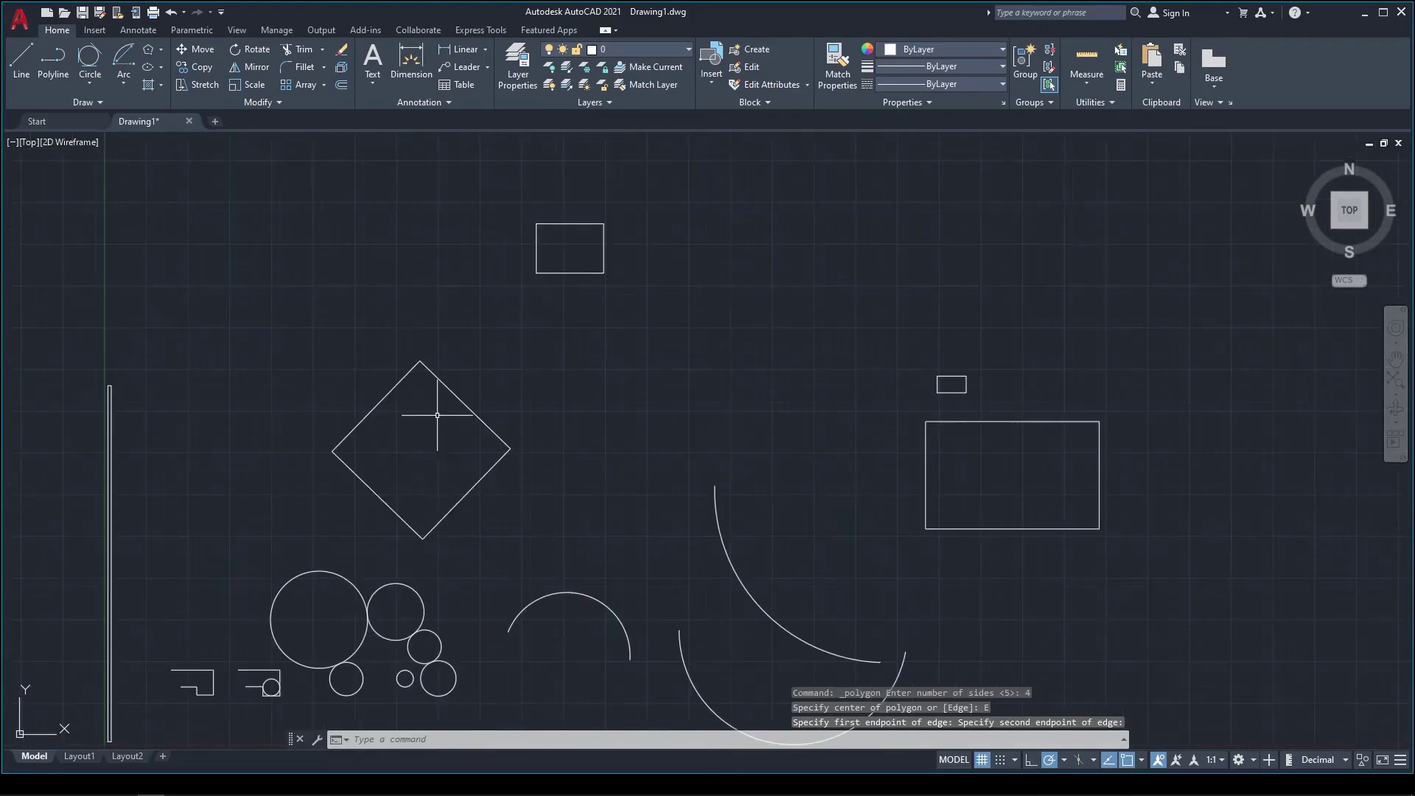
- Draw a 5-sided pentagon by Edge from two horizontal edge points
{"action": "left_click", "coordinate": [150, 54]}
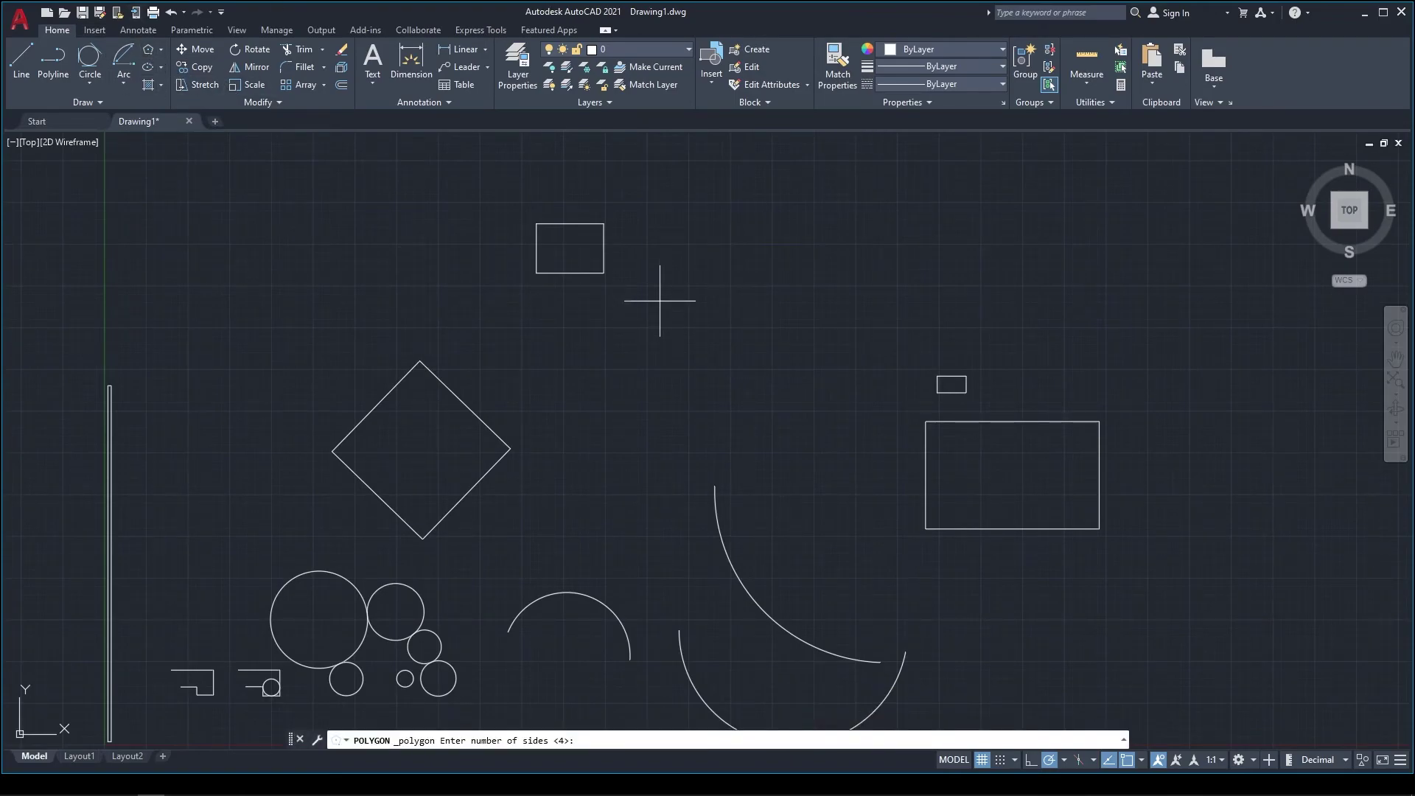
{"action": "type", "text": "5"}
{"action": "key", "text": "Return"}
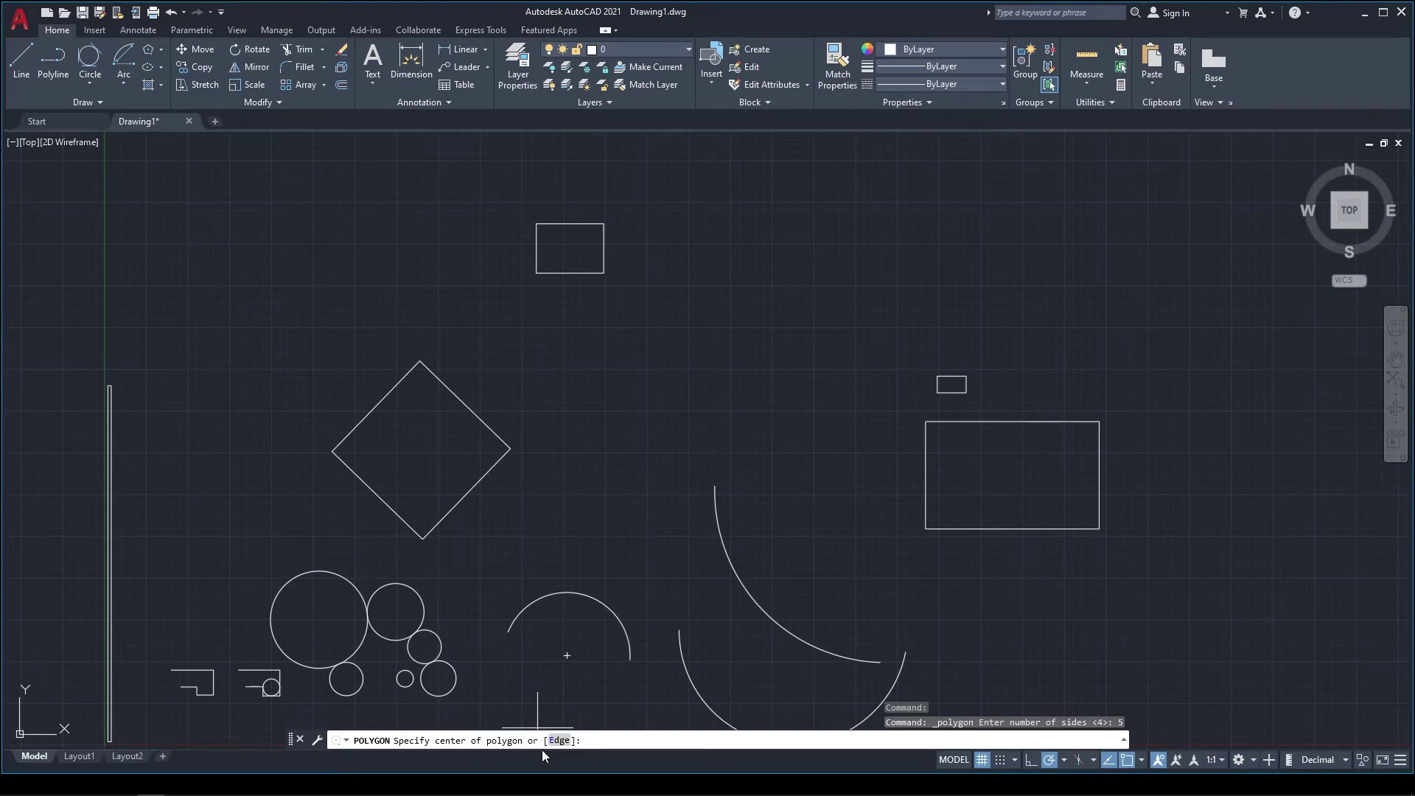
{"action": "left_click", "coordinate": [558, 740]}
{"action": "left_click", "coordinate": [655, 263]}
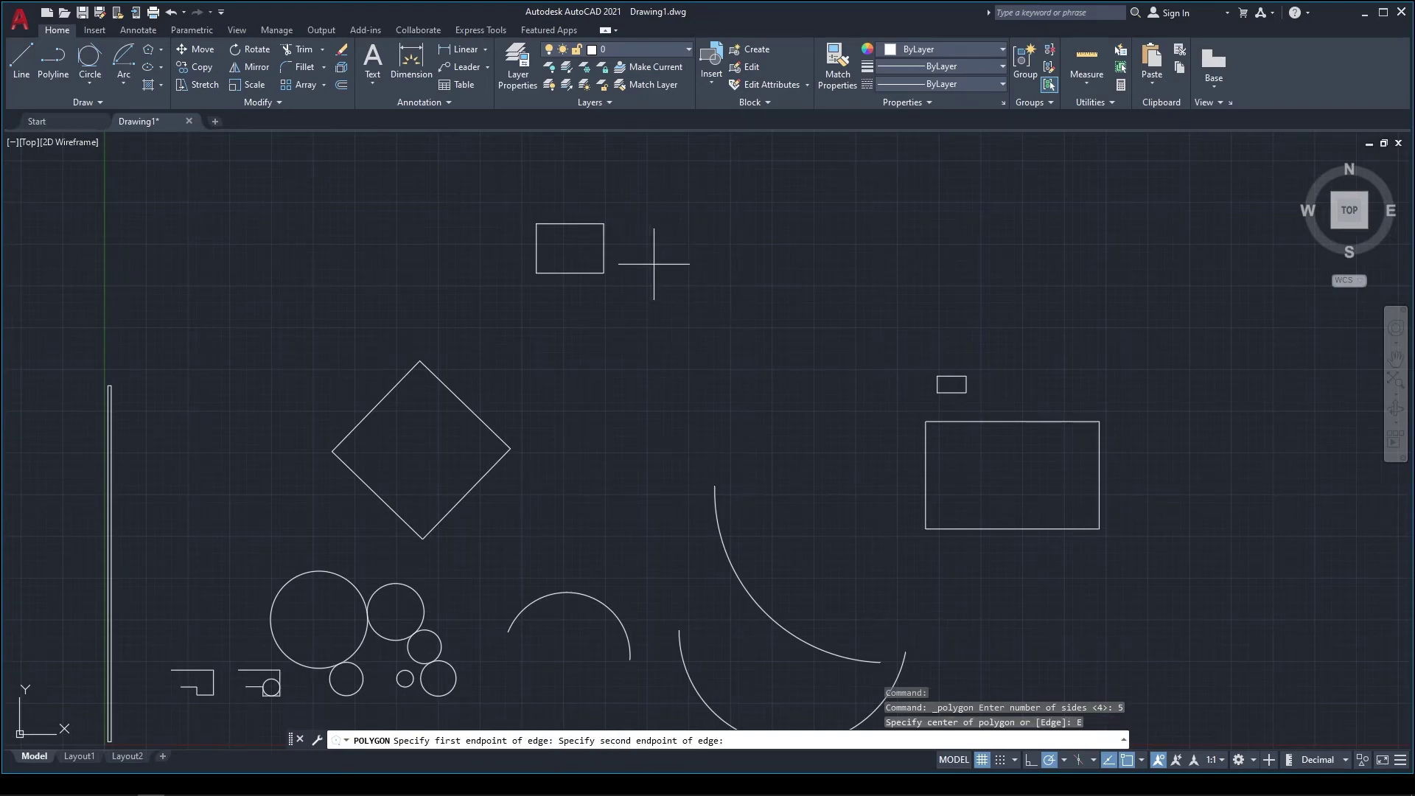
{"action": "left_click", "coordinate": [788, 267]}
{"action": "scroll", "coordinate": [669, 523], "scroll_direction": "down", "scroll_amount": 4}
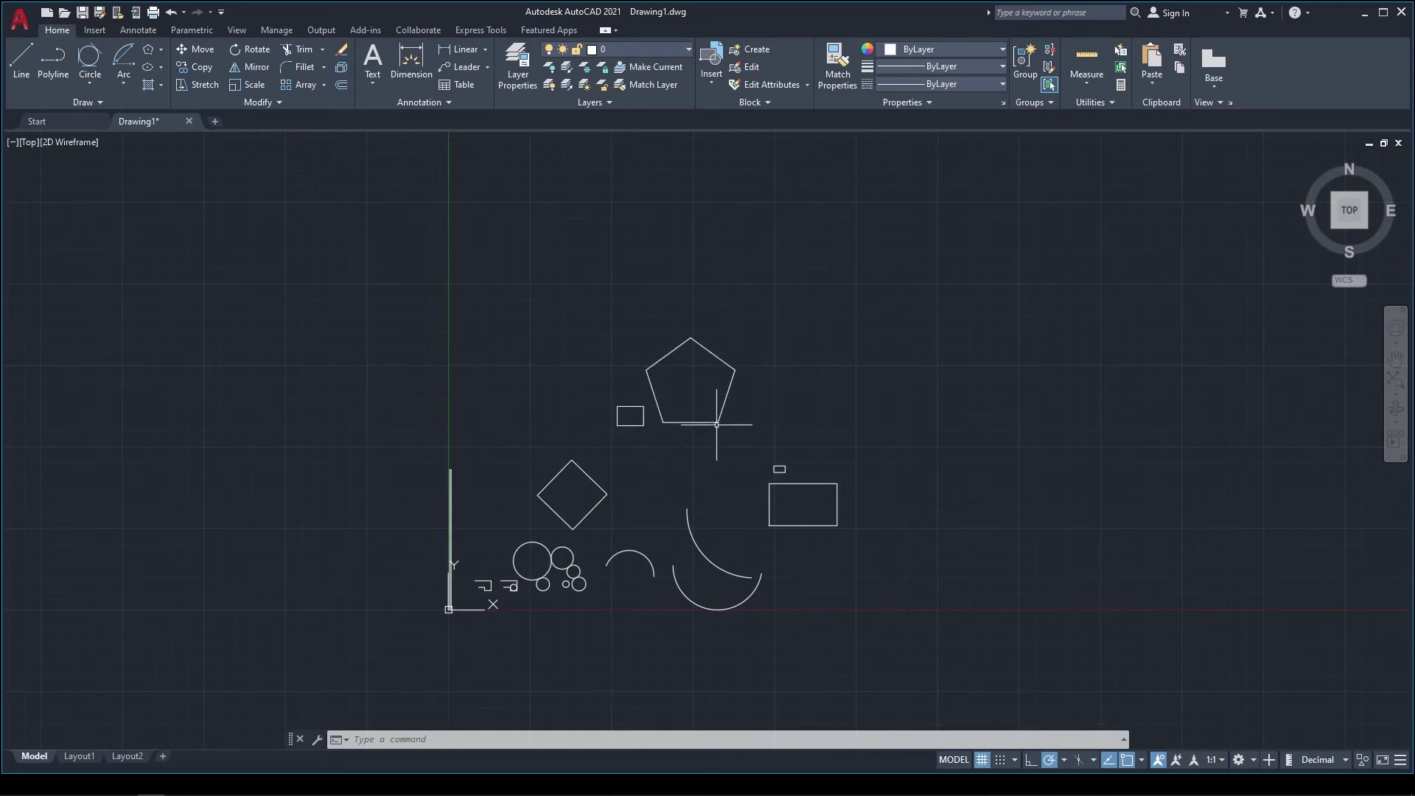
{"action": "scroll", "coordinate": [573, 490], "scroll_direction": "up", "scroll_amount": 2}
- Draw a wide ellipse using the Center method with a horizontal long axis
{"action": "left_click", "coordinate": [160, 67]}
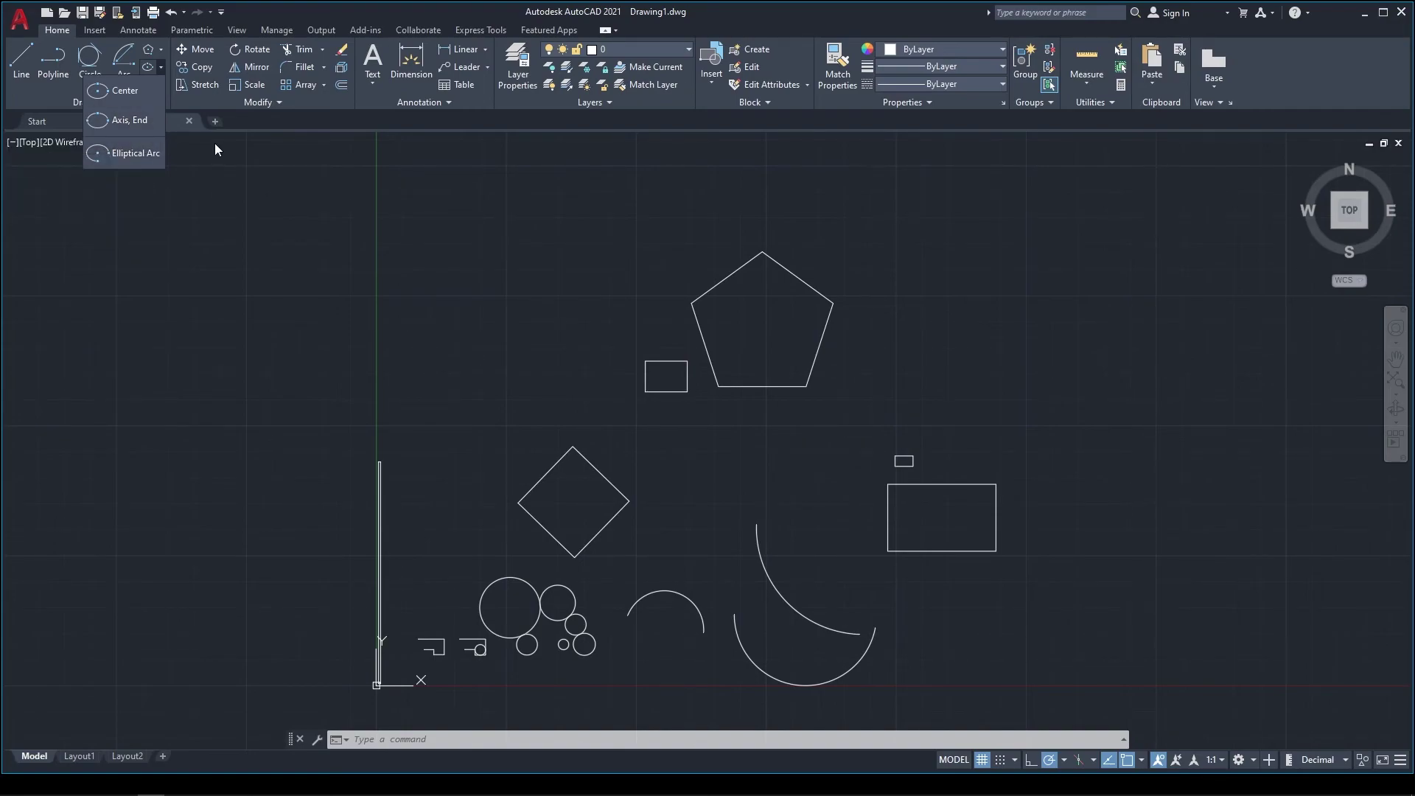
{"action": "left_click", "coordinate": [122, 92]}
{"action": "left_click", "coordinate": [406, 264]}
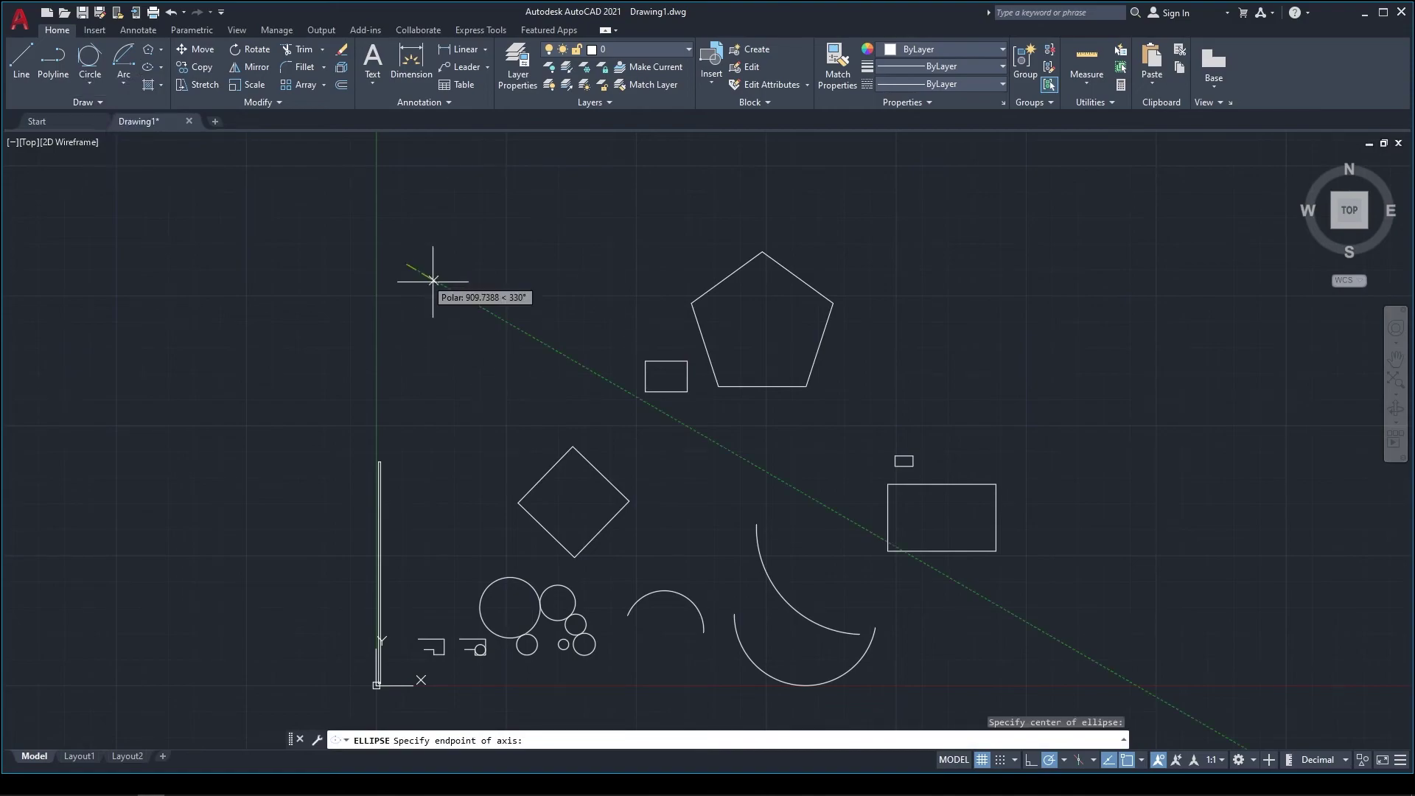
{"action": "left_click", "coordinate": [623, 265]}
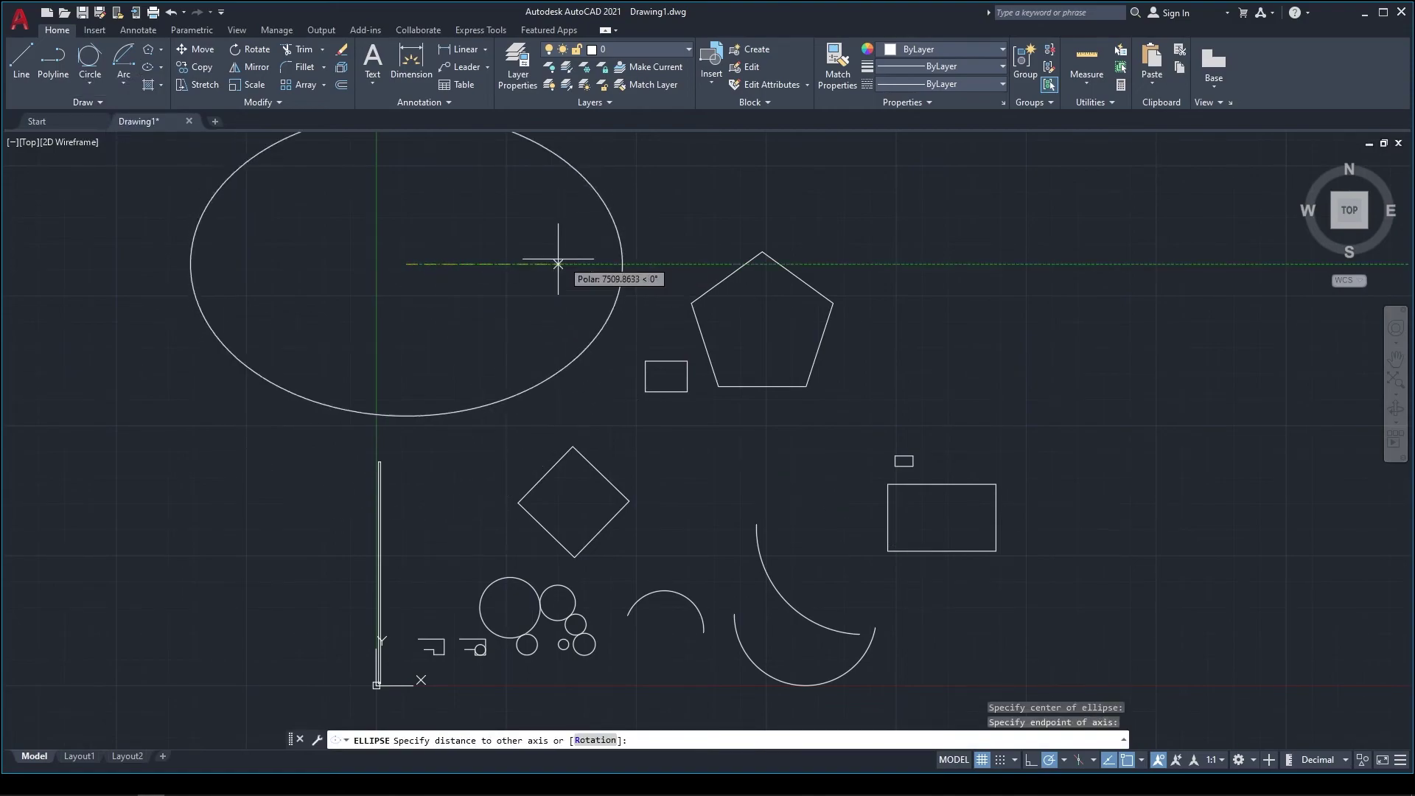
{"action": "left_click", "coordinate": [487, 280]}
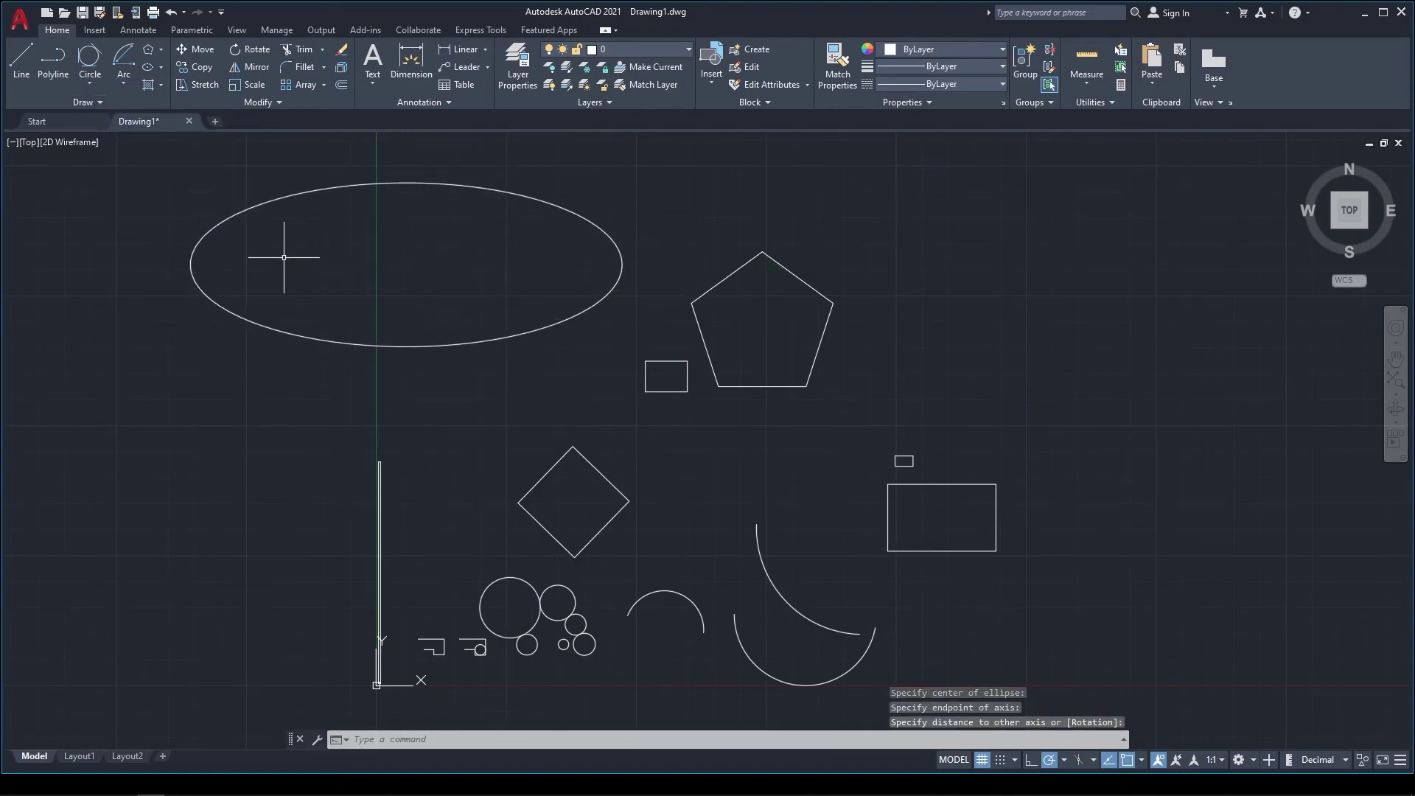
- Draw a second ellipse using the Axis, End method on the right
{"action": "left_click", "coordinate": [162, 65]}
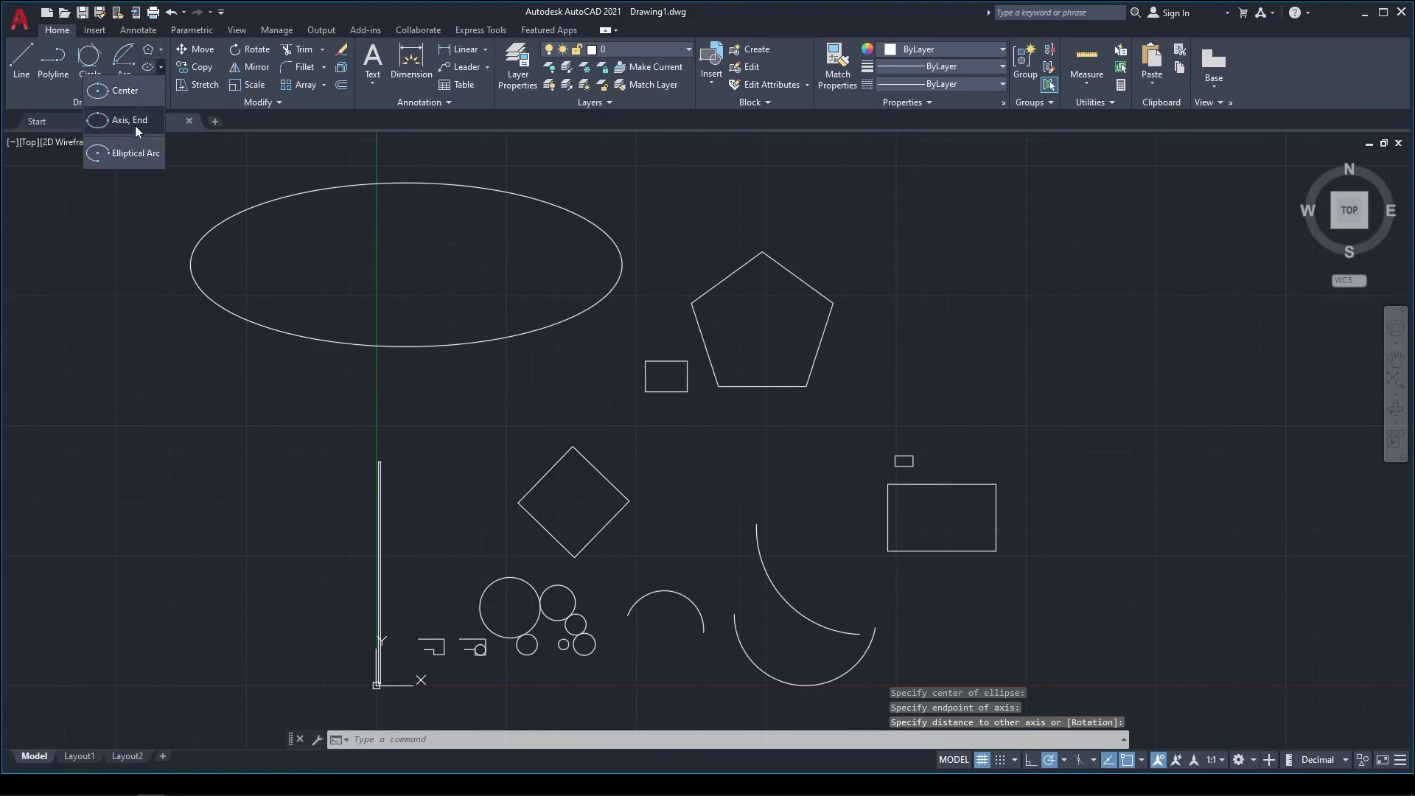
{"action": "left_click", "coordinate": [135, 125]}
{"action": "scroll", "coordinate": [279, 316], "scroll_direction": "down", "scroll_amount": 2}
{"action": "left_click", "coordinate": [695, 292]}
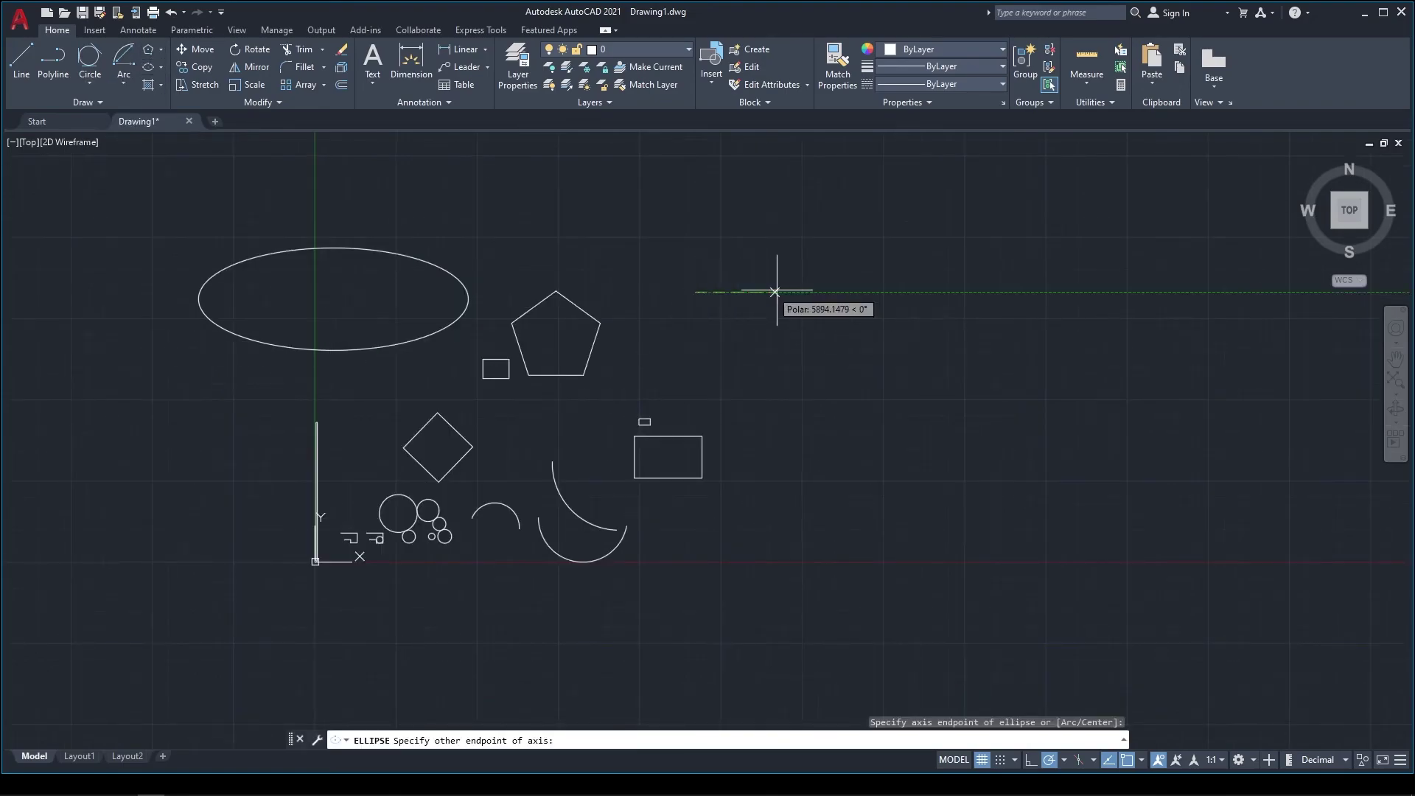
{"action": "left_click", "coordinate": [930, 292]}
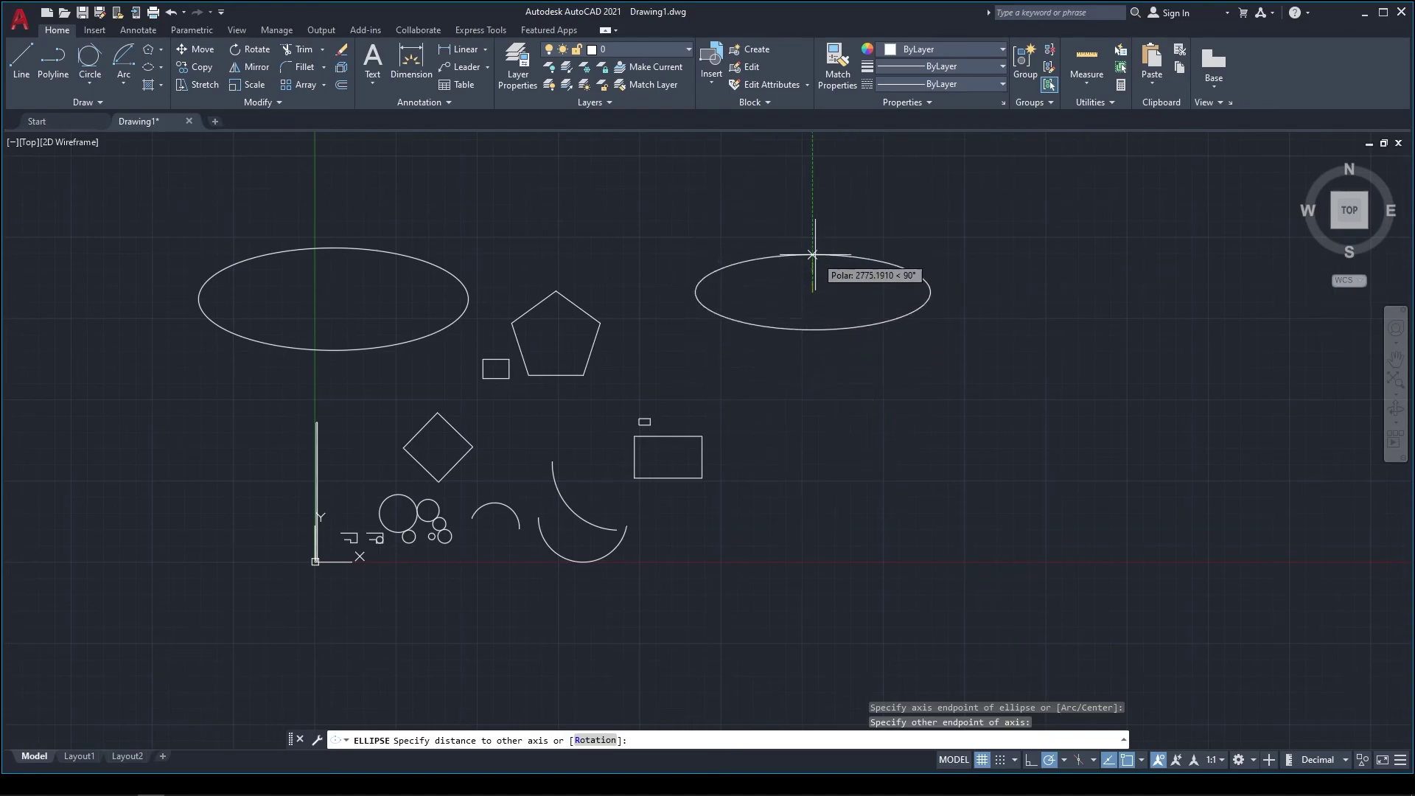
{"action": "left_click", "coordinate": [812, 243]}
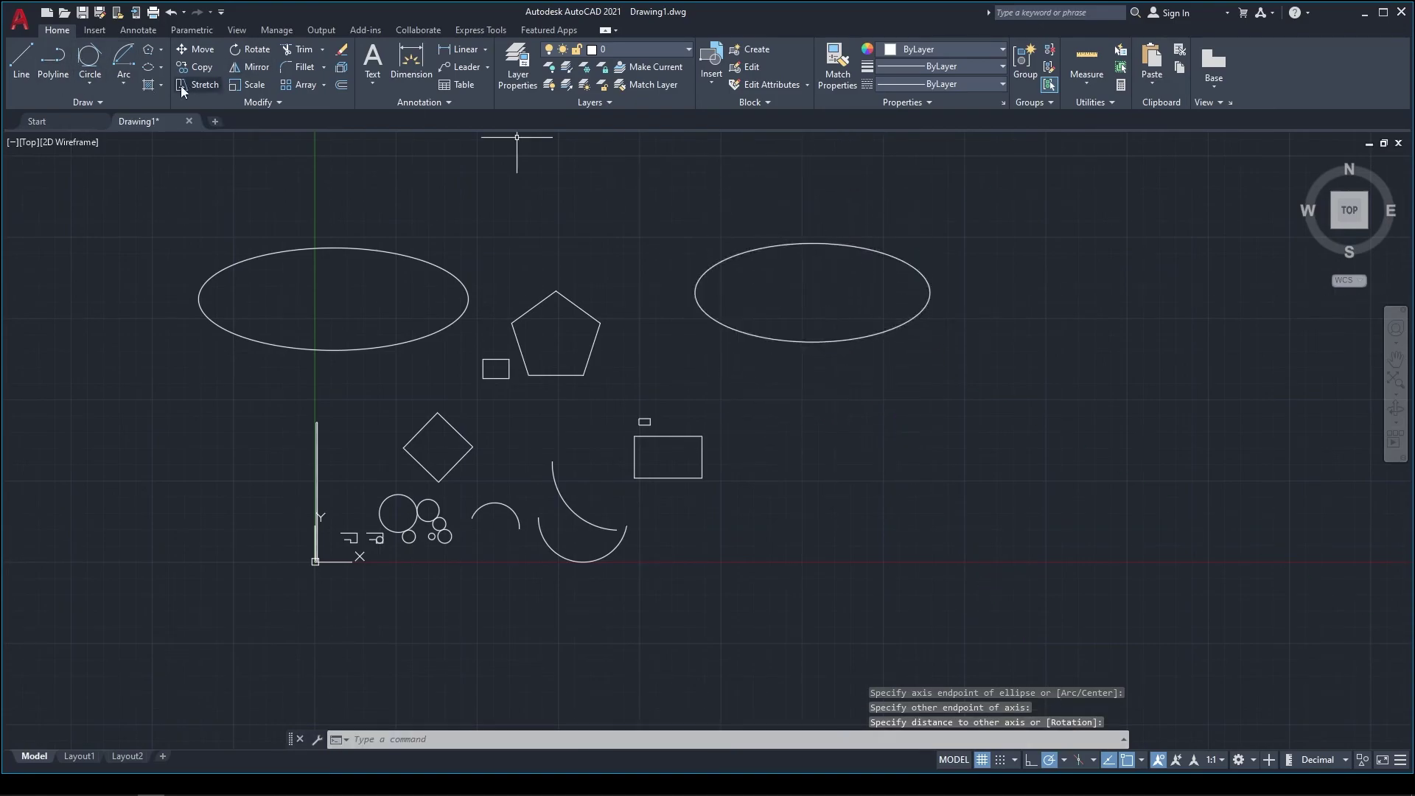
- Draw an open elliptical arc below the right ellipse with chosen start and end angles
{"action": "left_click", "coordinate": [163, 65]}
{"action": "left_click", "coordinate": [131, 163]}
{"action": "left_click", "coordinate": [806, 447]}
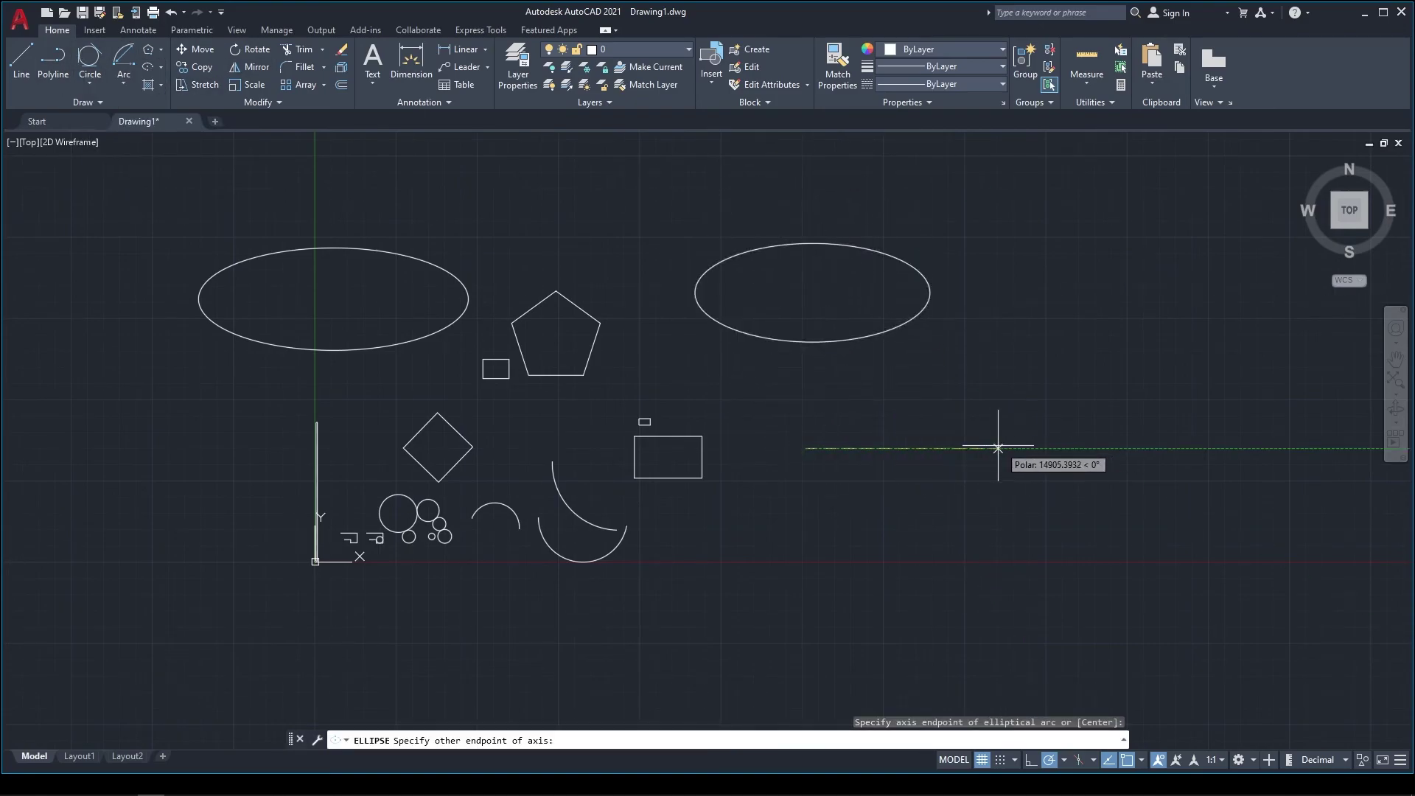
{"action": "left_click", "coordinate": [999, 448]}
{"action": "left_click", "coordinate": [930, 470]}
{"action": "left_click", "coordinate": [854, 477]}
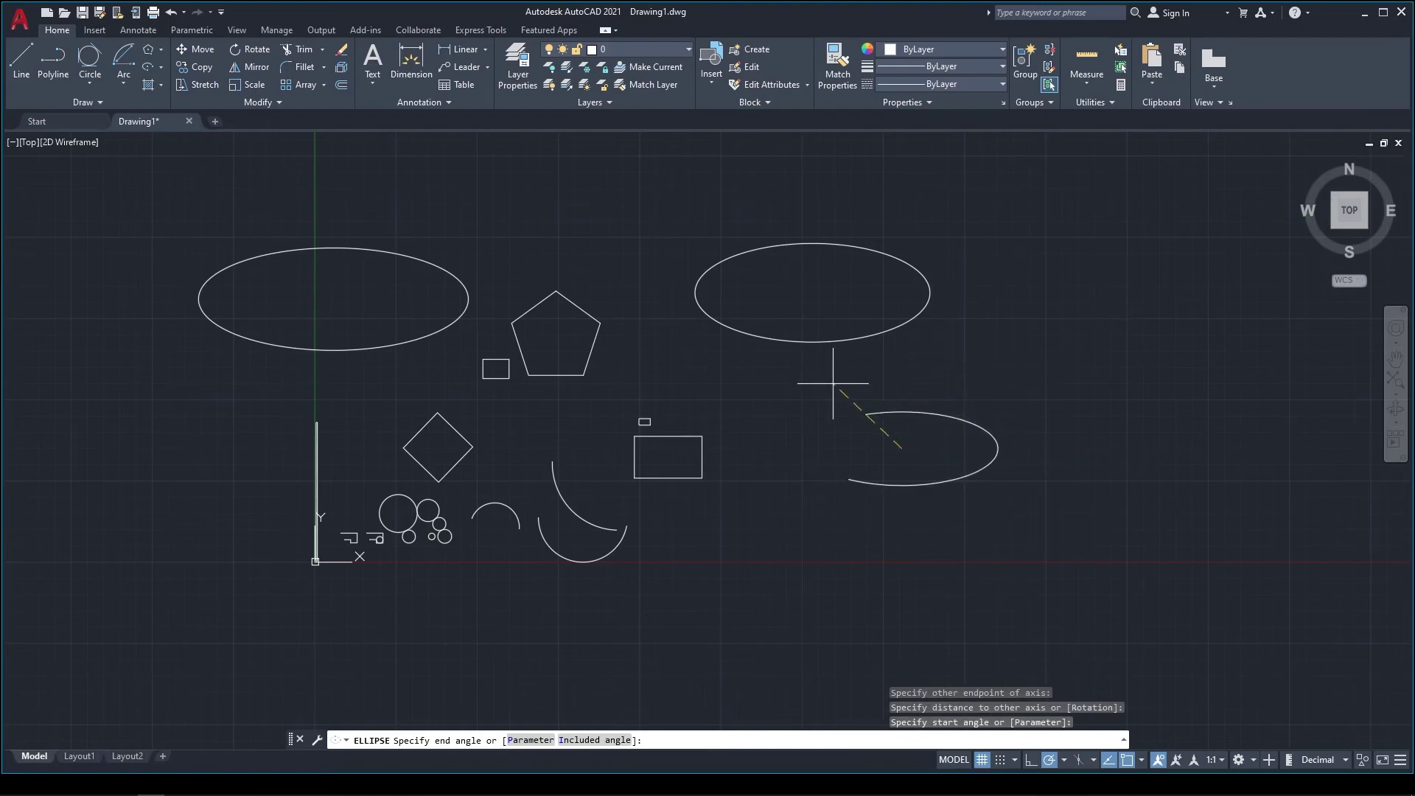
{"action": "left_click", "coordinate": [836, 372]}
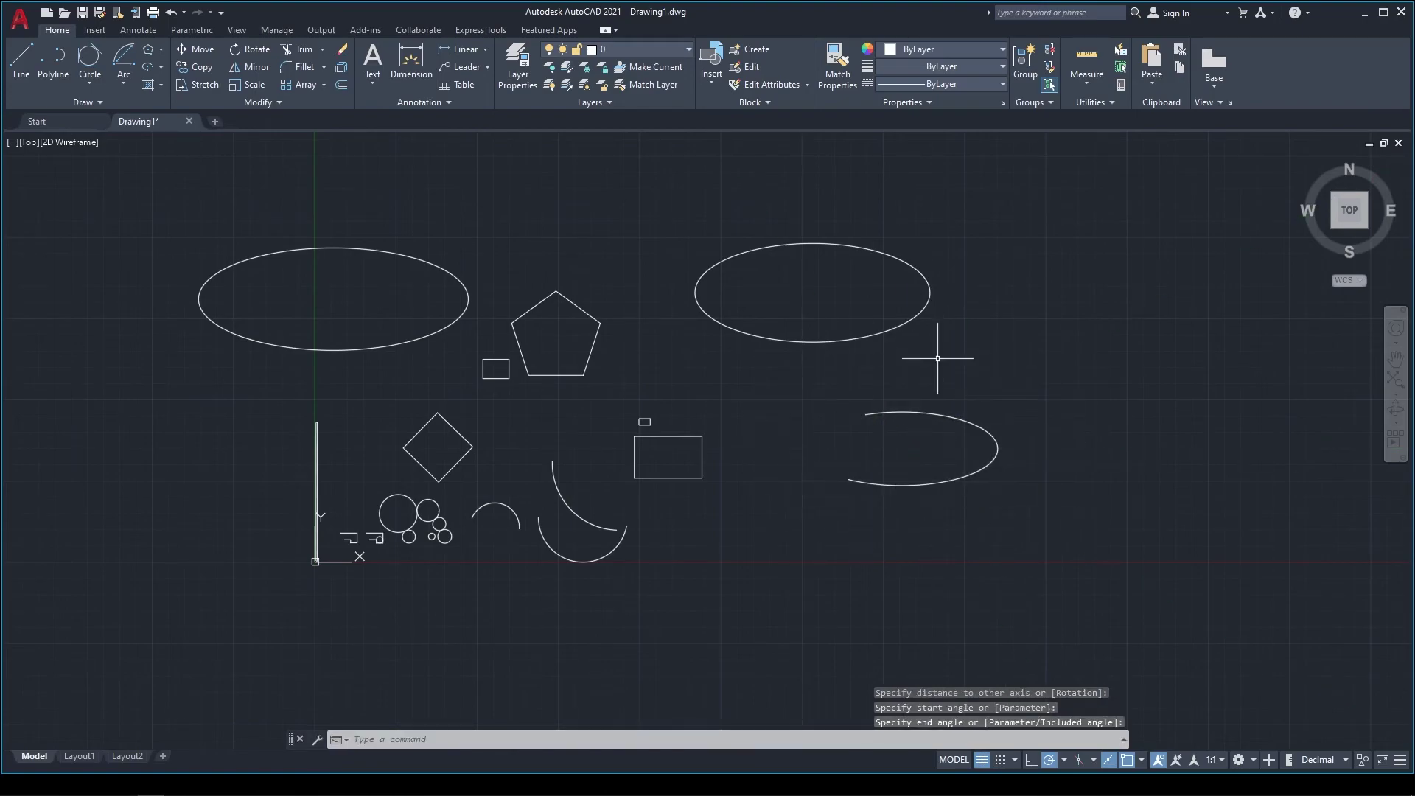
{"action": "left_click", "coordinate": [161, 85]}
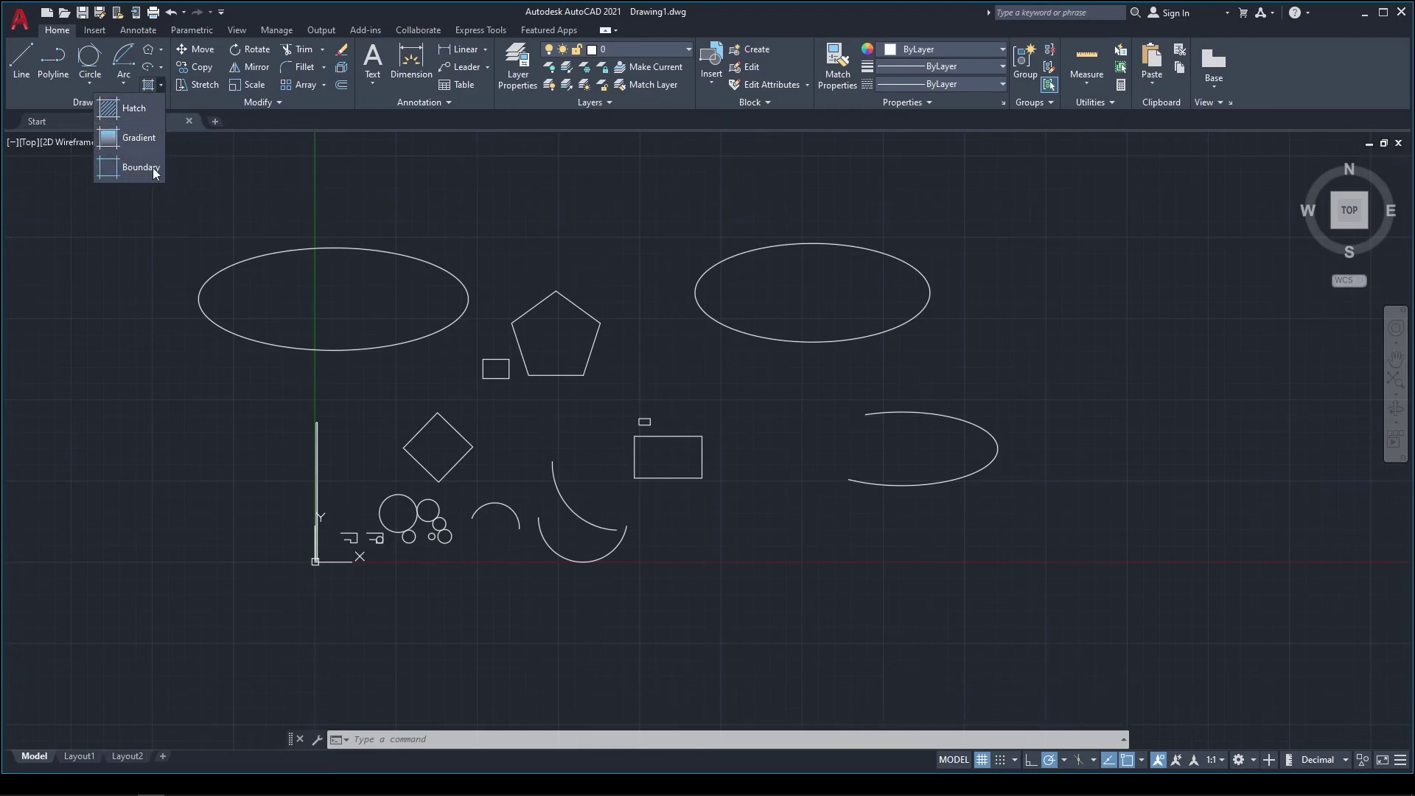
- Fill the middle rectangle with a SOLID hatch coloured red 237,31,36
{"action": "left_click", "coordinate": [673, 444]}
{"action": "left_click", "coordinate": [630, 483]}
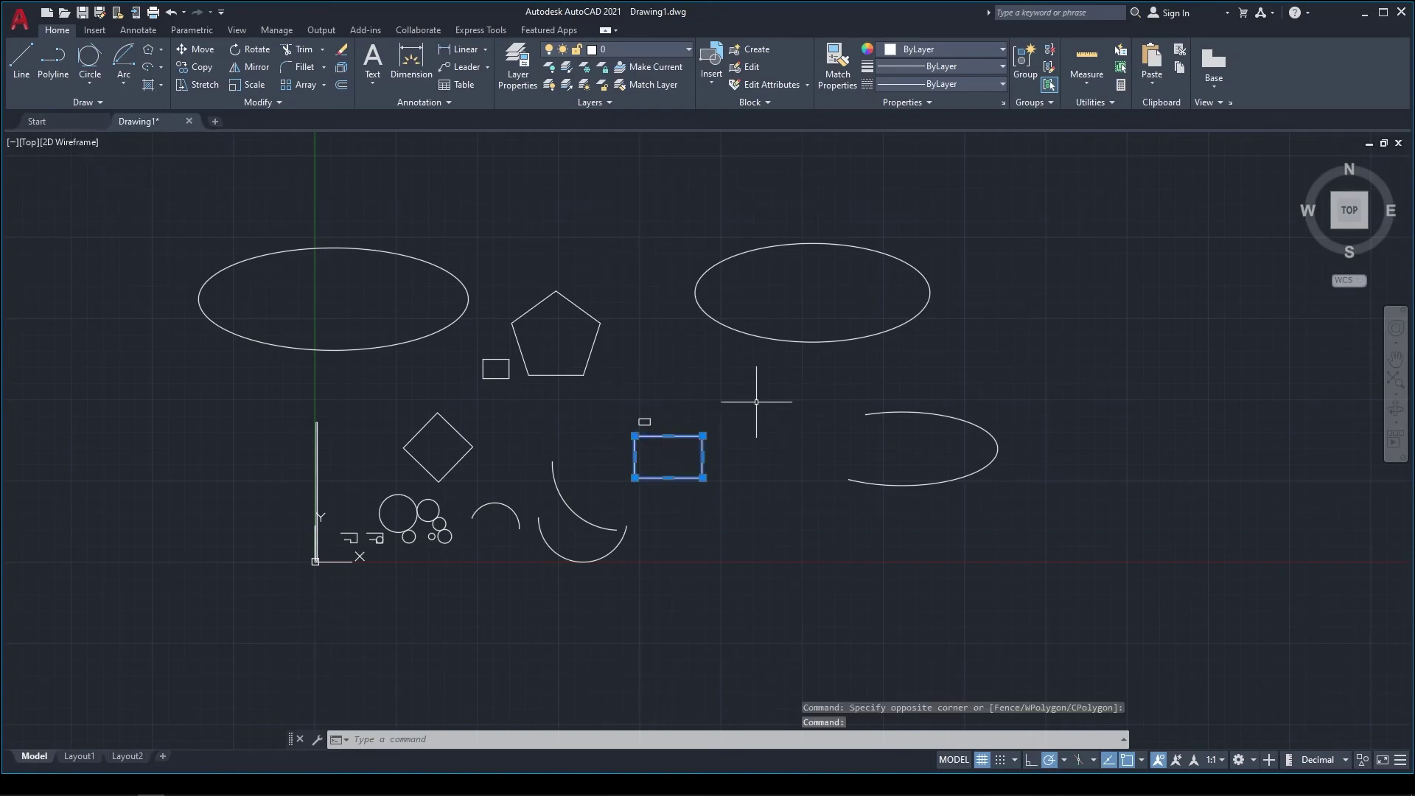
{"action": "left_click", "coordinate": [148, 84]}
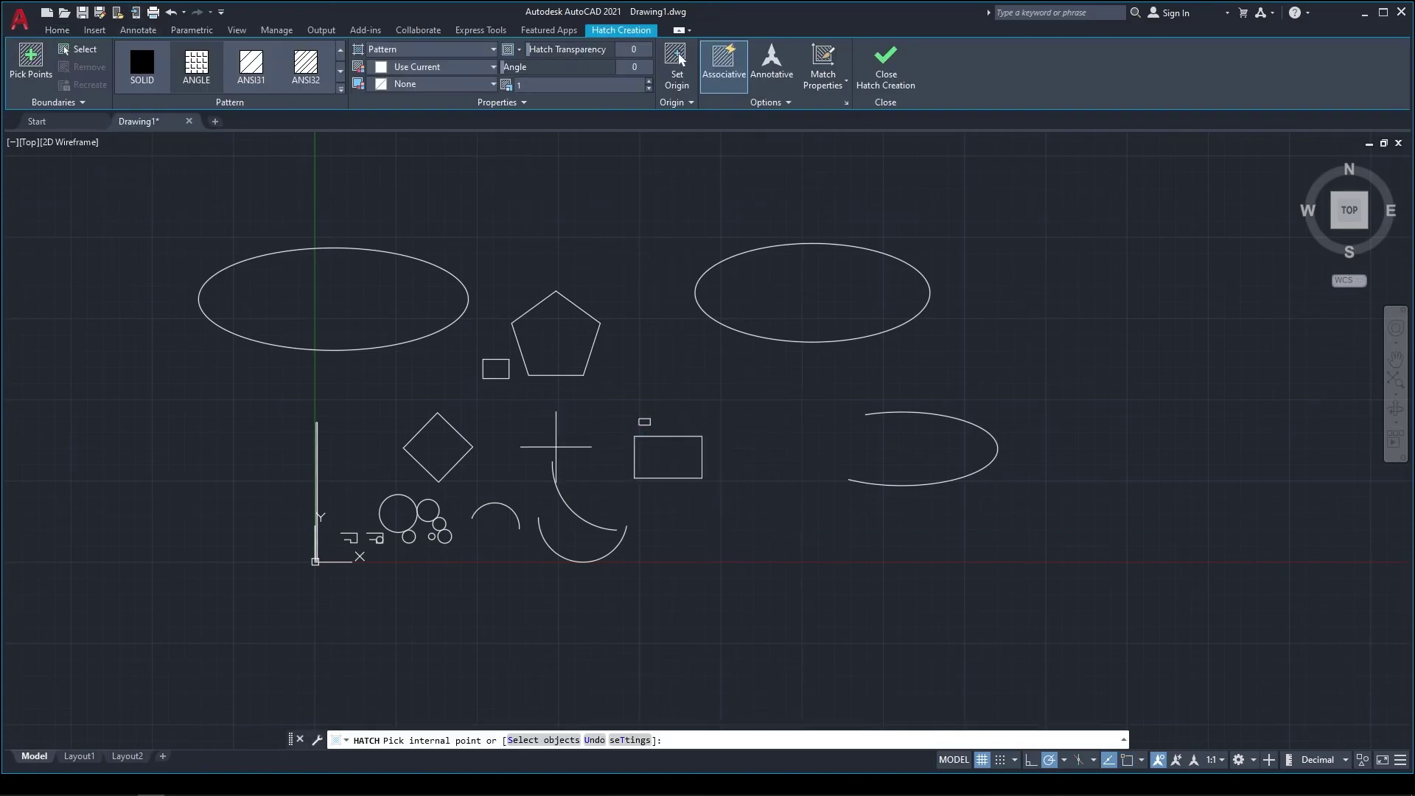
{"action": "scroll", "coordinate": [625, 464], "scroll_direction": "up", "scroll_amount": 4}
{"action": "left_click", "coordinate": [714, 455]}
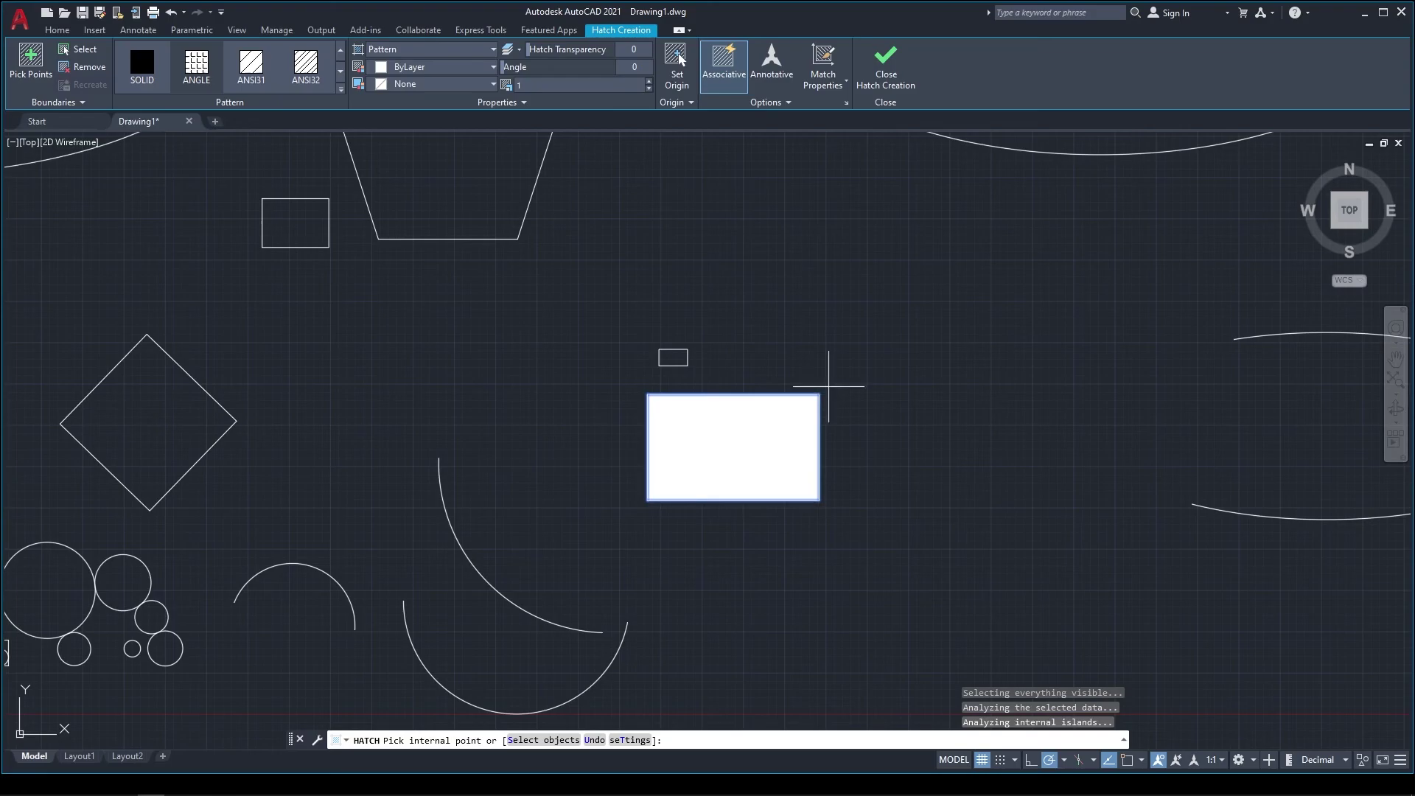
{"action": "left_click", "coordinate": [492, 67]}
{"action": "left_click", "coordinate": [412, 156]}
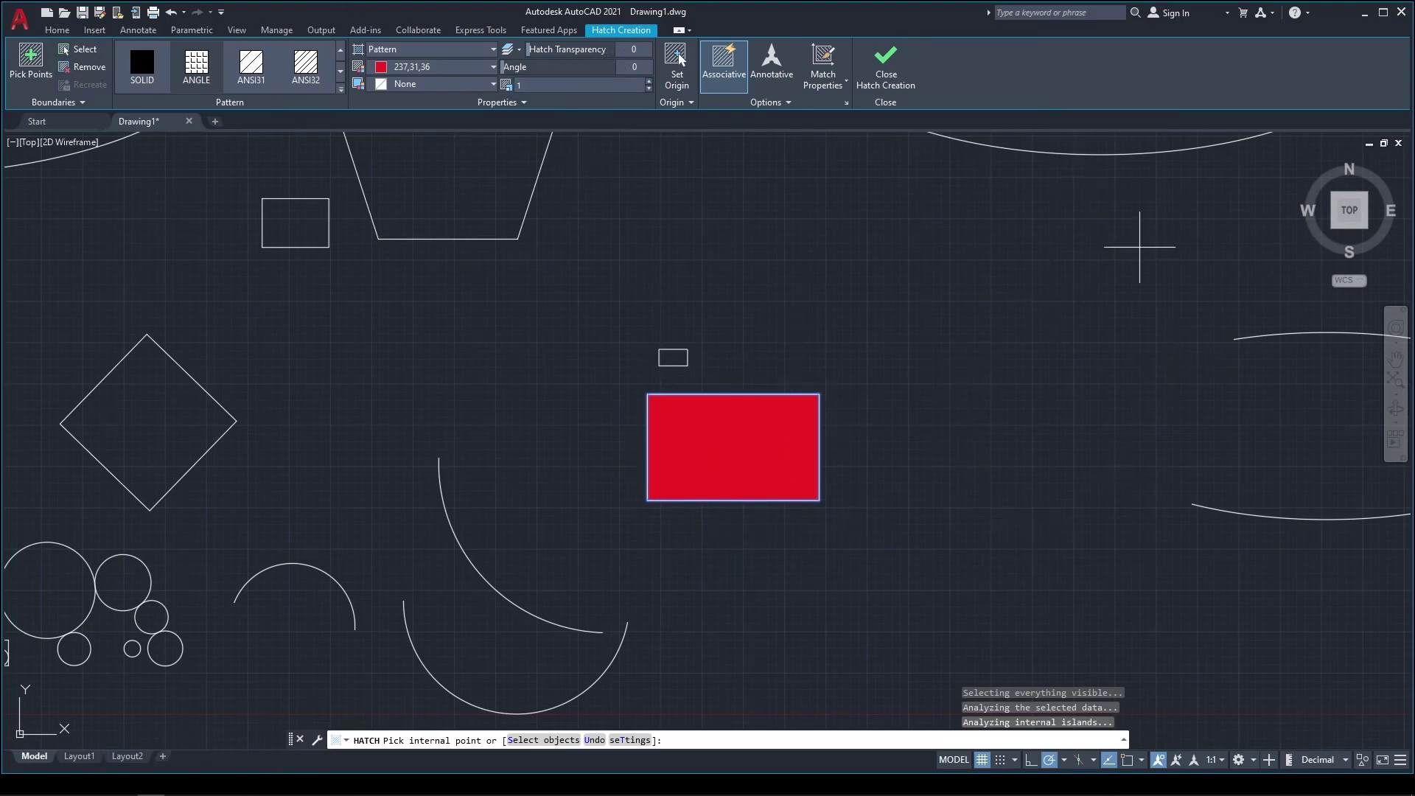
{"action": "left_click", "coordinate": [59, 29]}
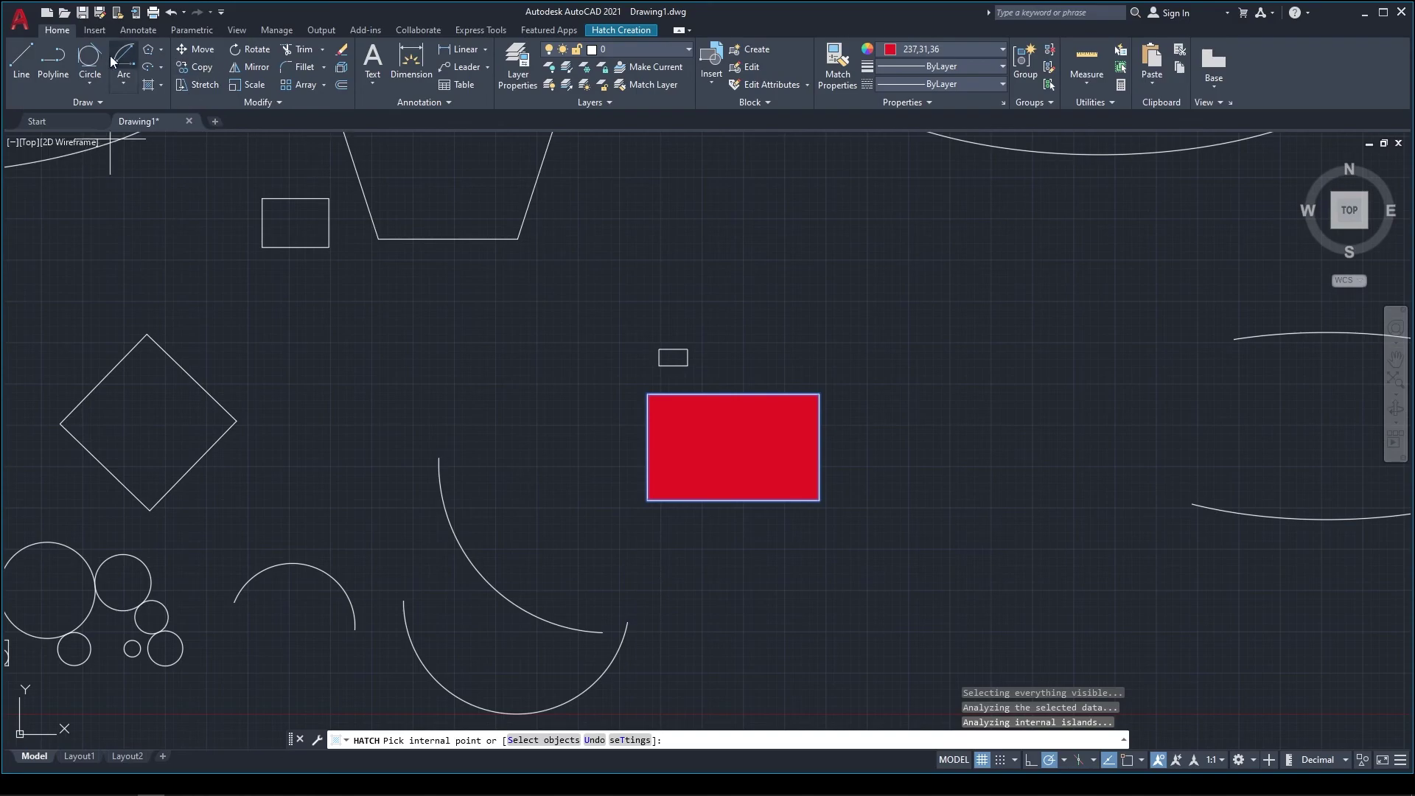
{"action": "scroll", "coordinate": [845, 647], "scroll_direction": "down", "scroll_amount": 2}
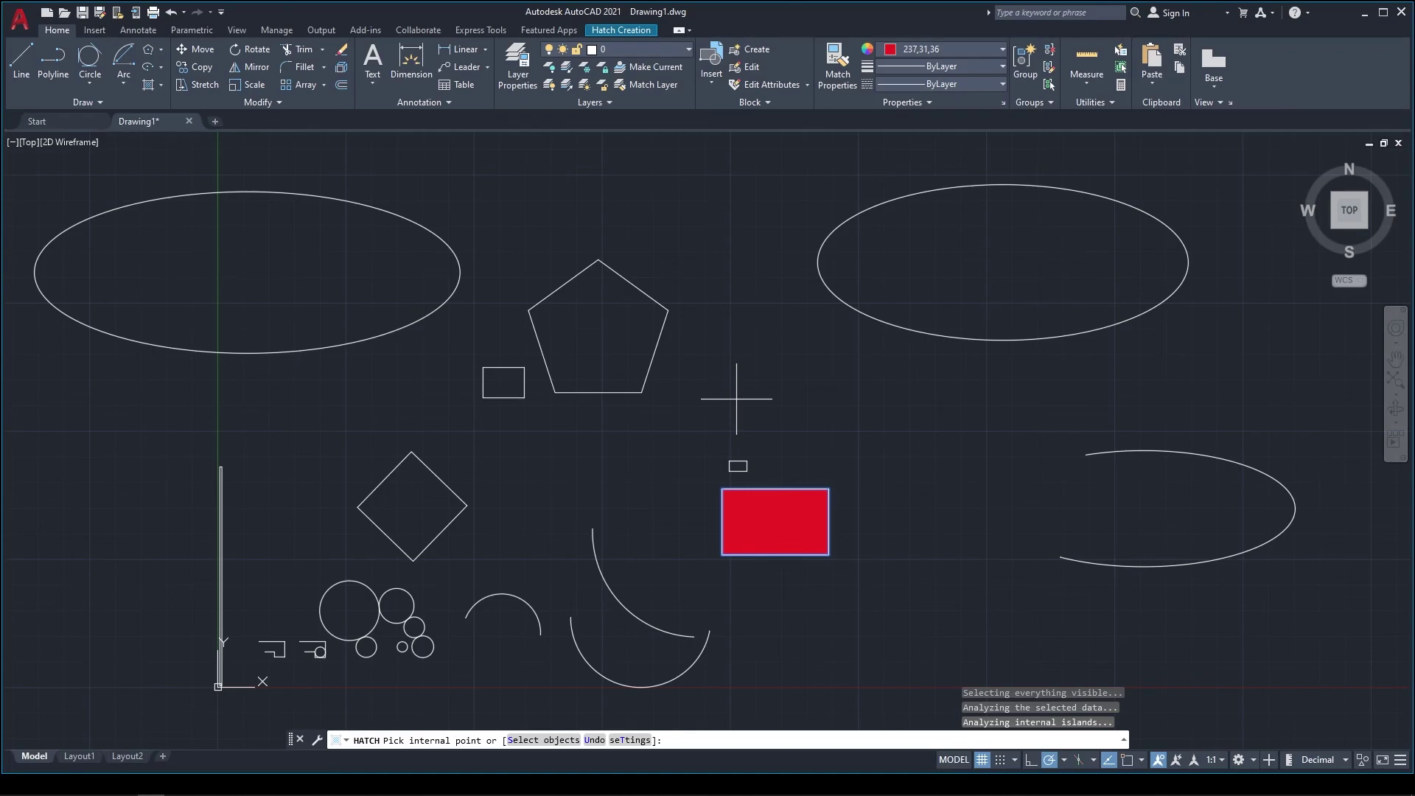
{"action": "left_click", "coordinate": [103, 104]}
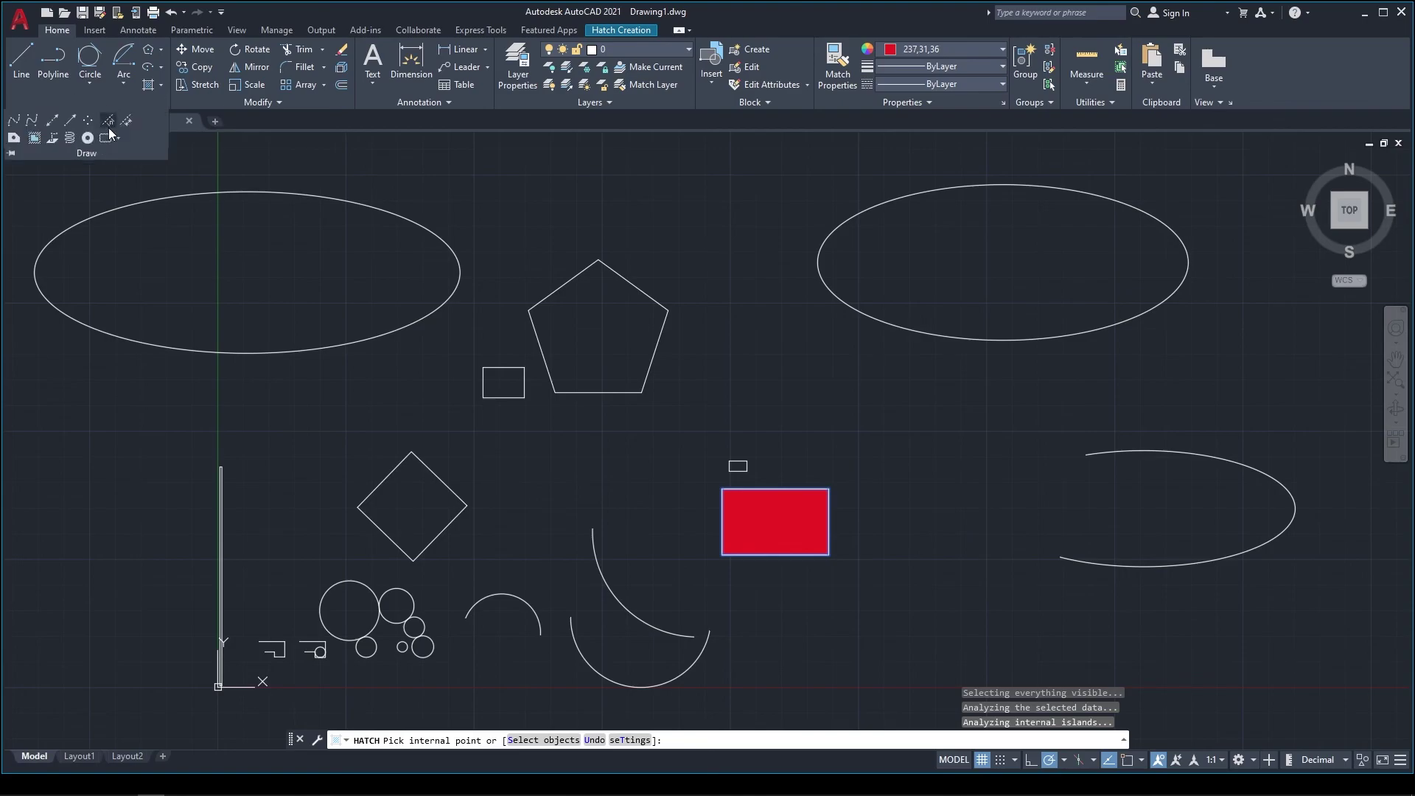